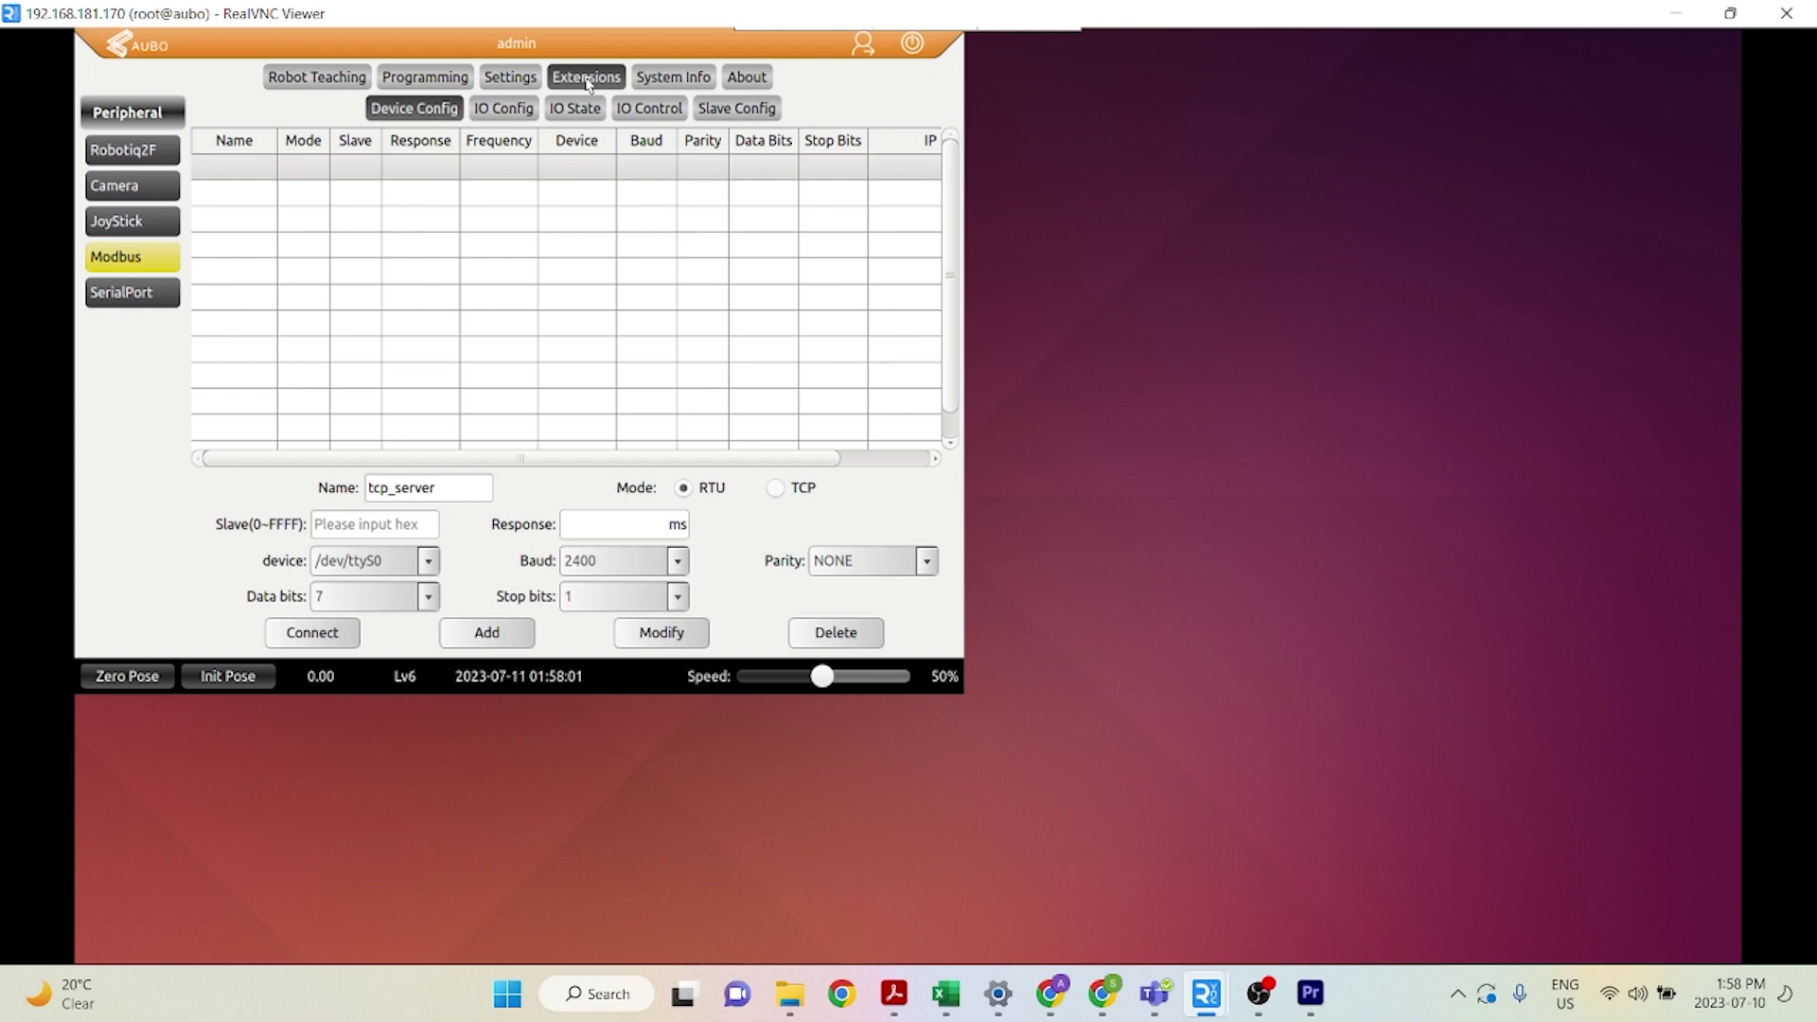
# Step: View the Modbus slave configuration to check the TCP slave's enable setting, port and status
pyautogui.click(757, 111)
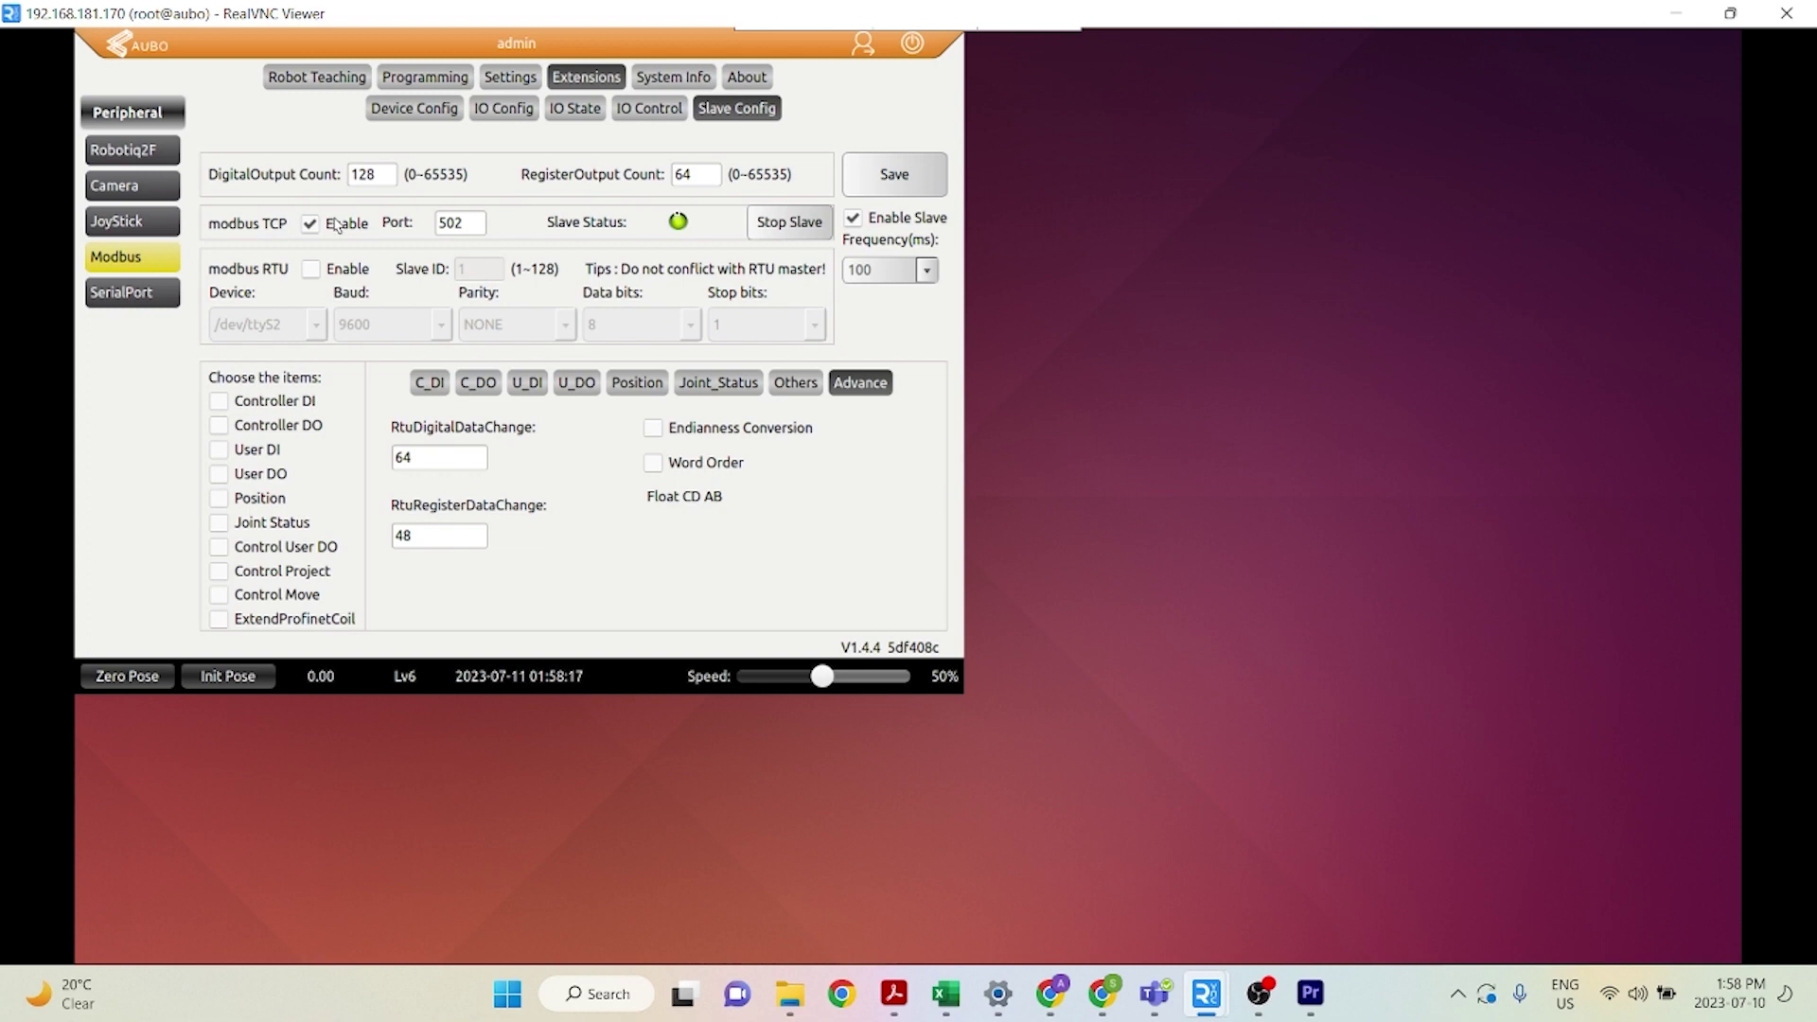
pyautogui.click(915, 52)
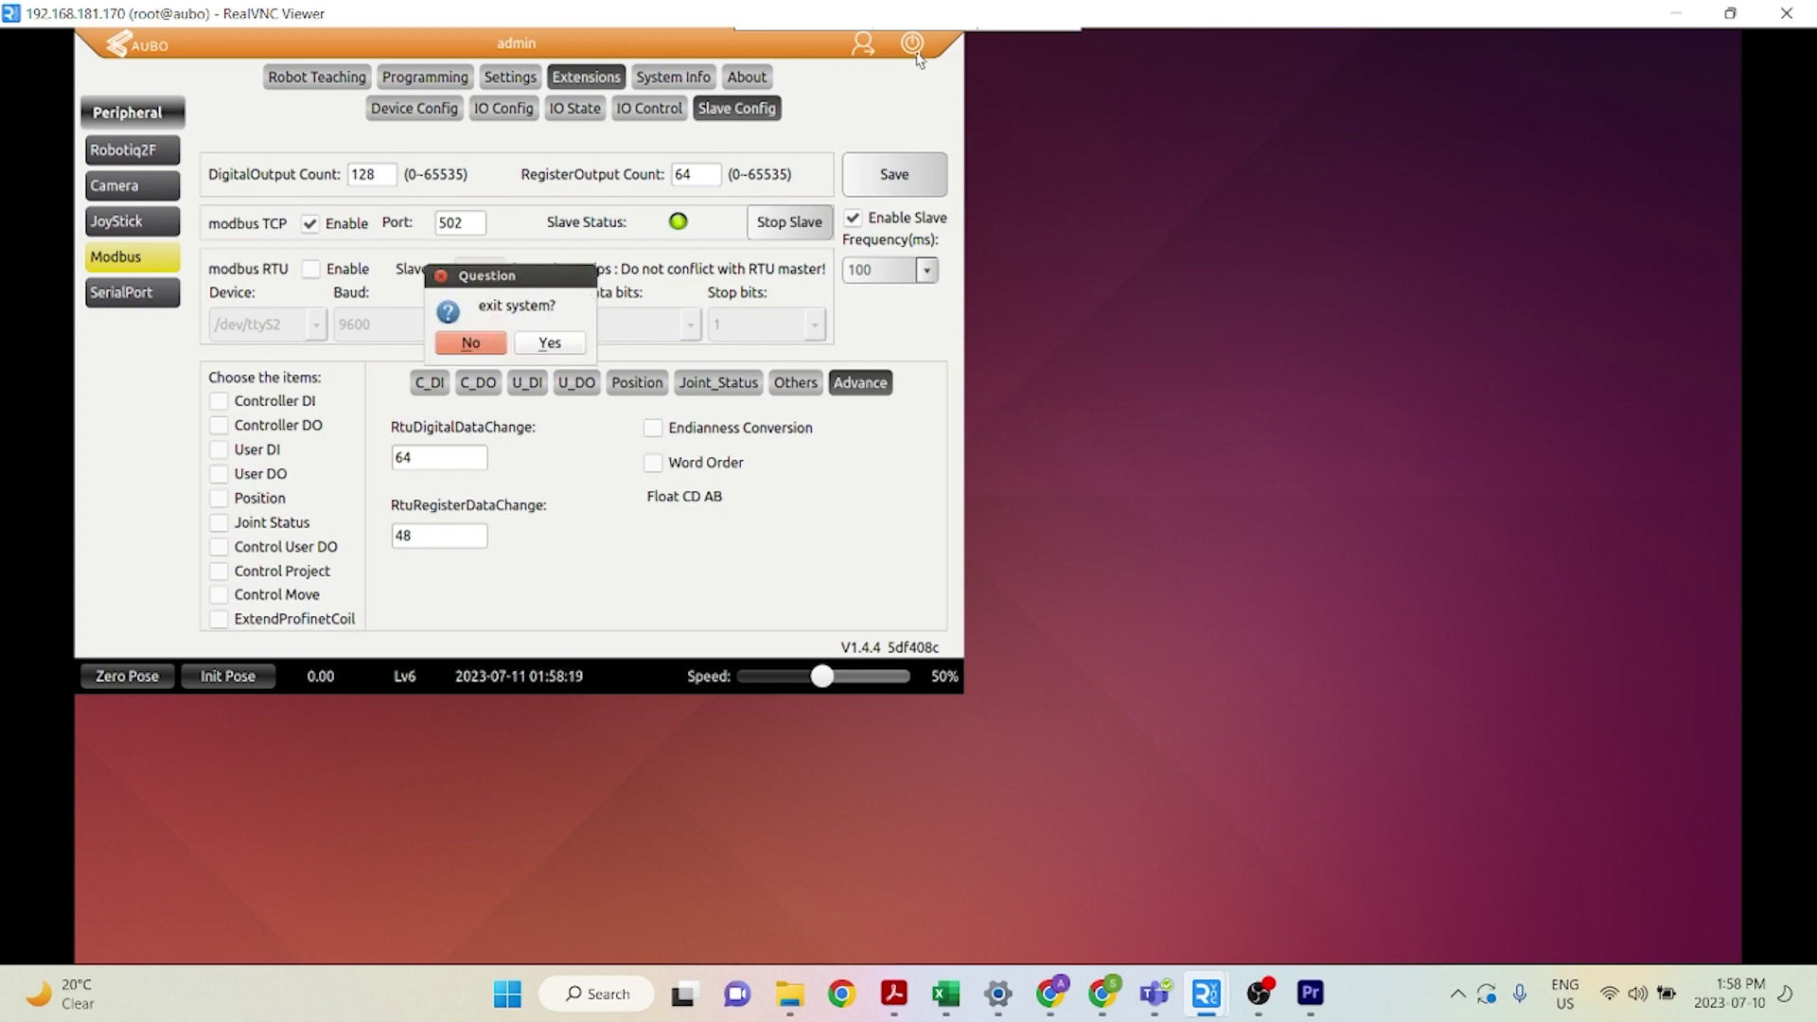
pyautogui.click(441, 276)
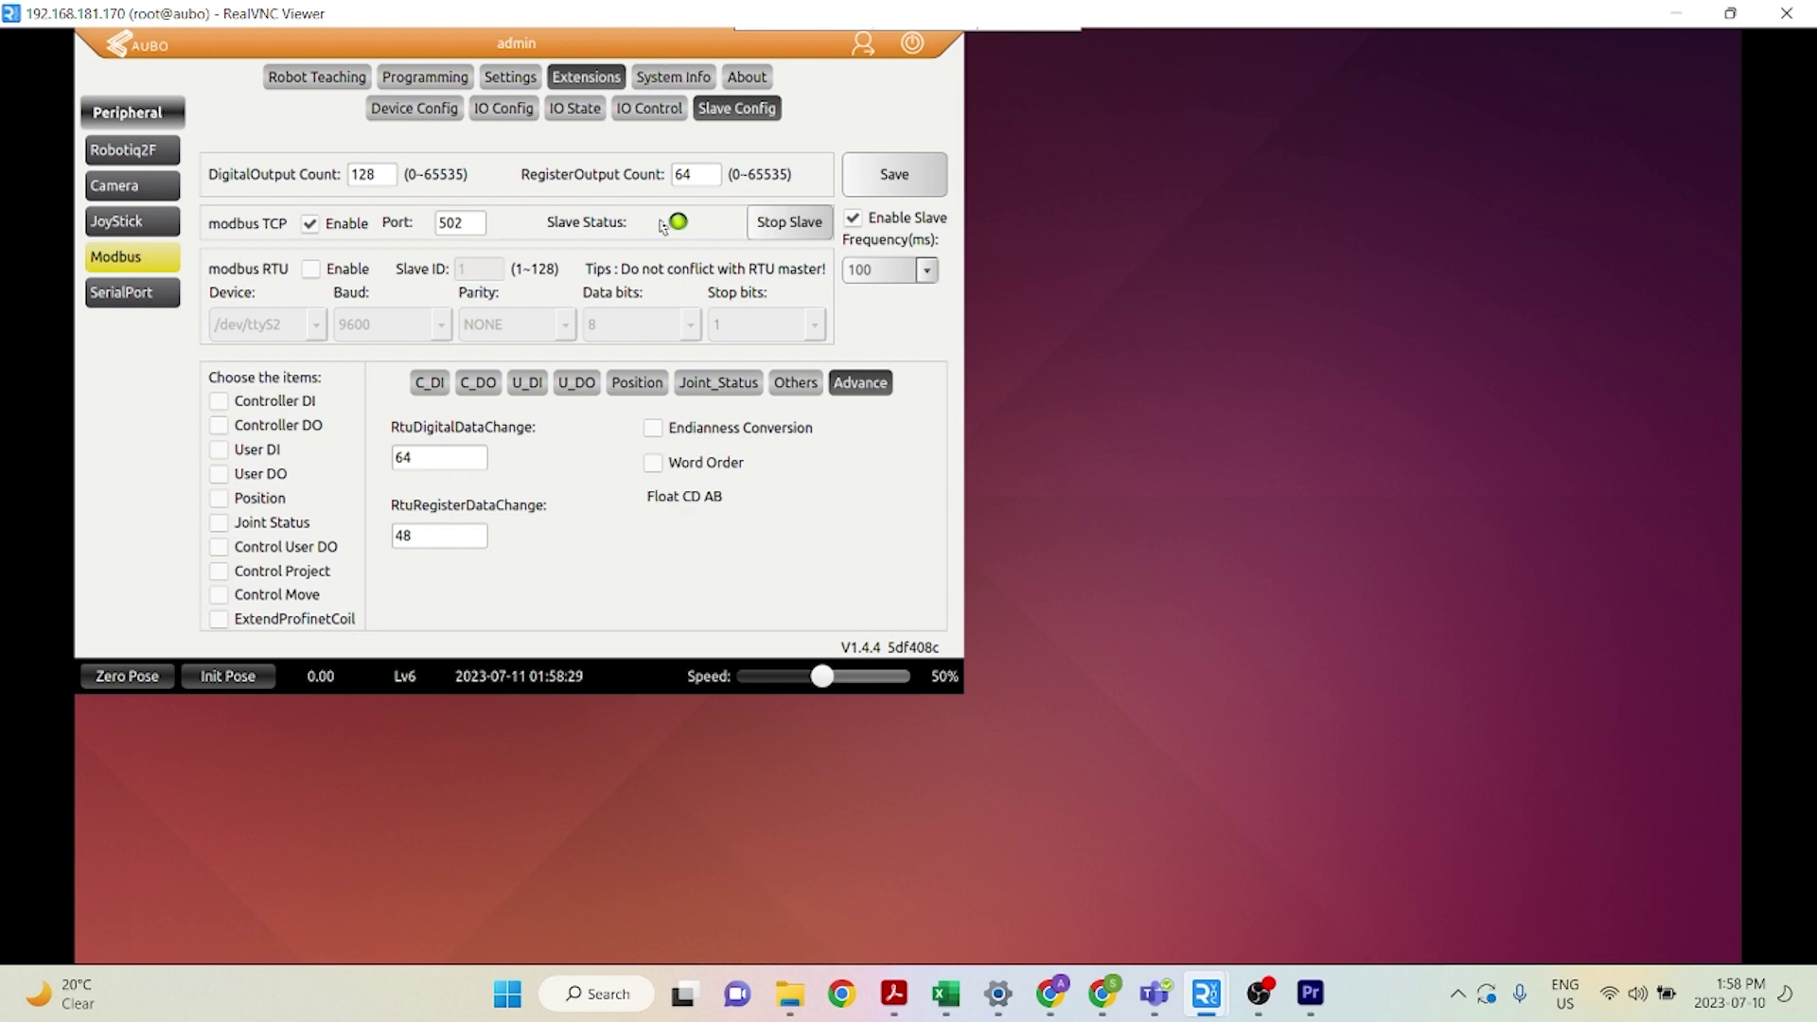
# Step: In the Modbus device configuration, set tcp_server to TCP mode with slave address 1 and a 1000 ms response time
pyautogui.click(432, 114)
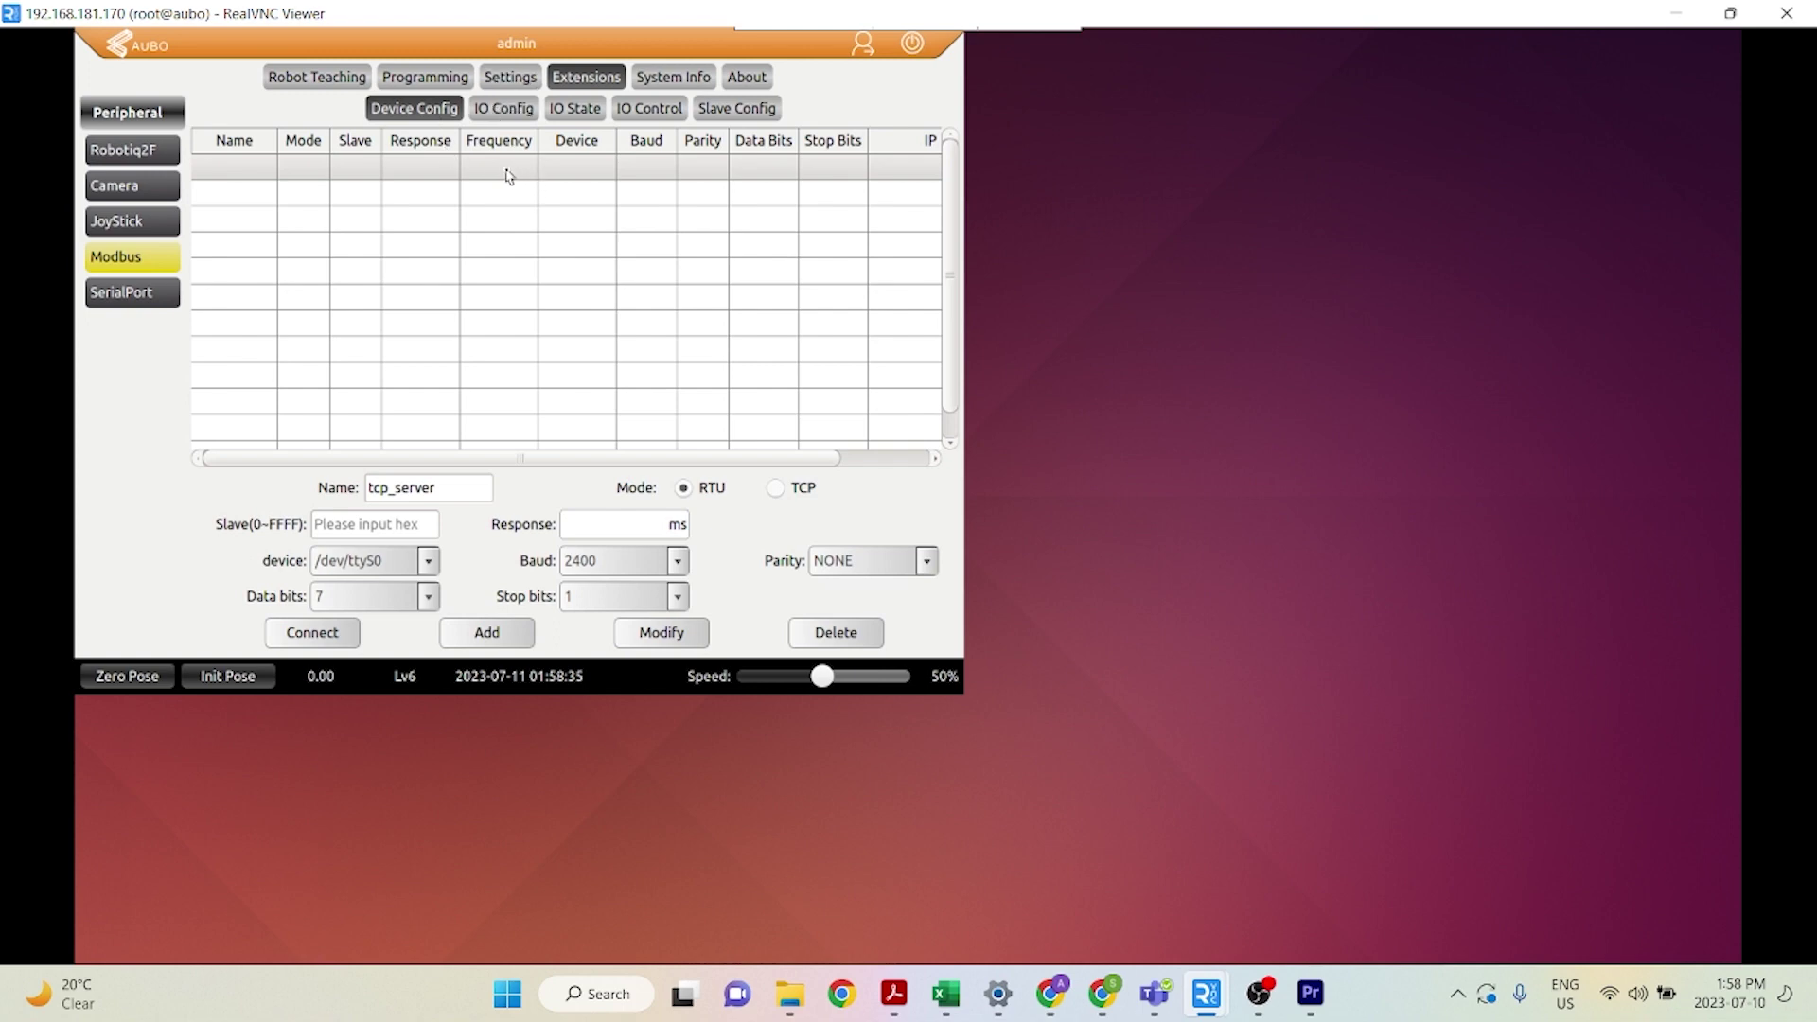
pyautogui.click(471, 496)
pyautogui.click(775, 487)
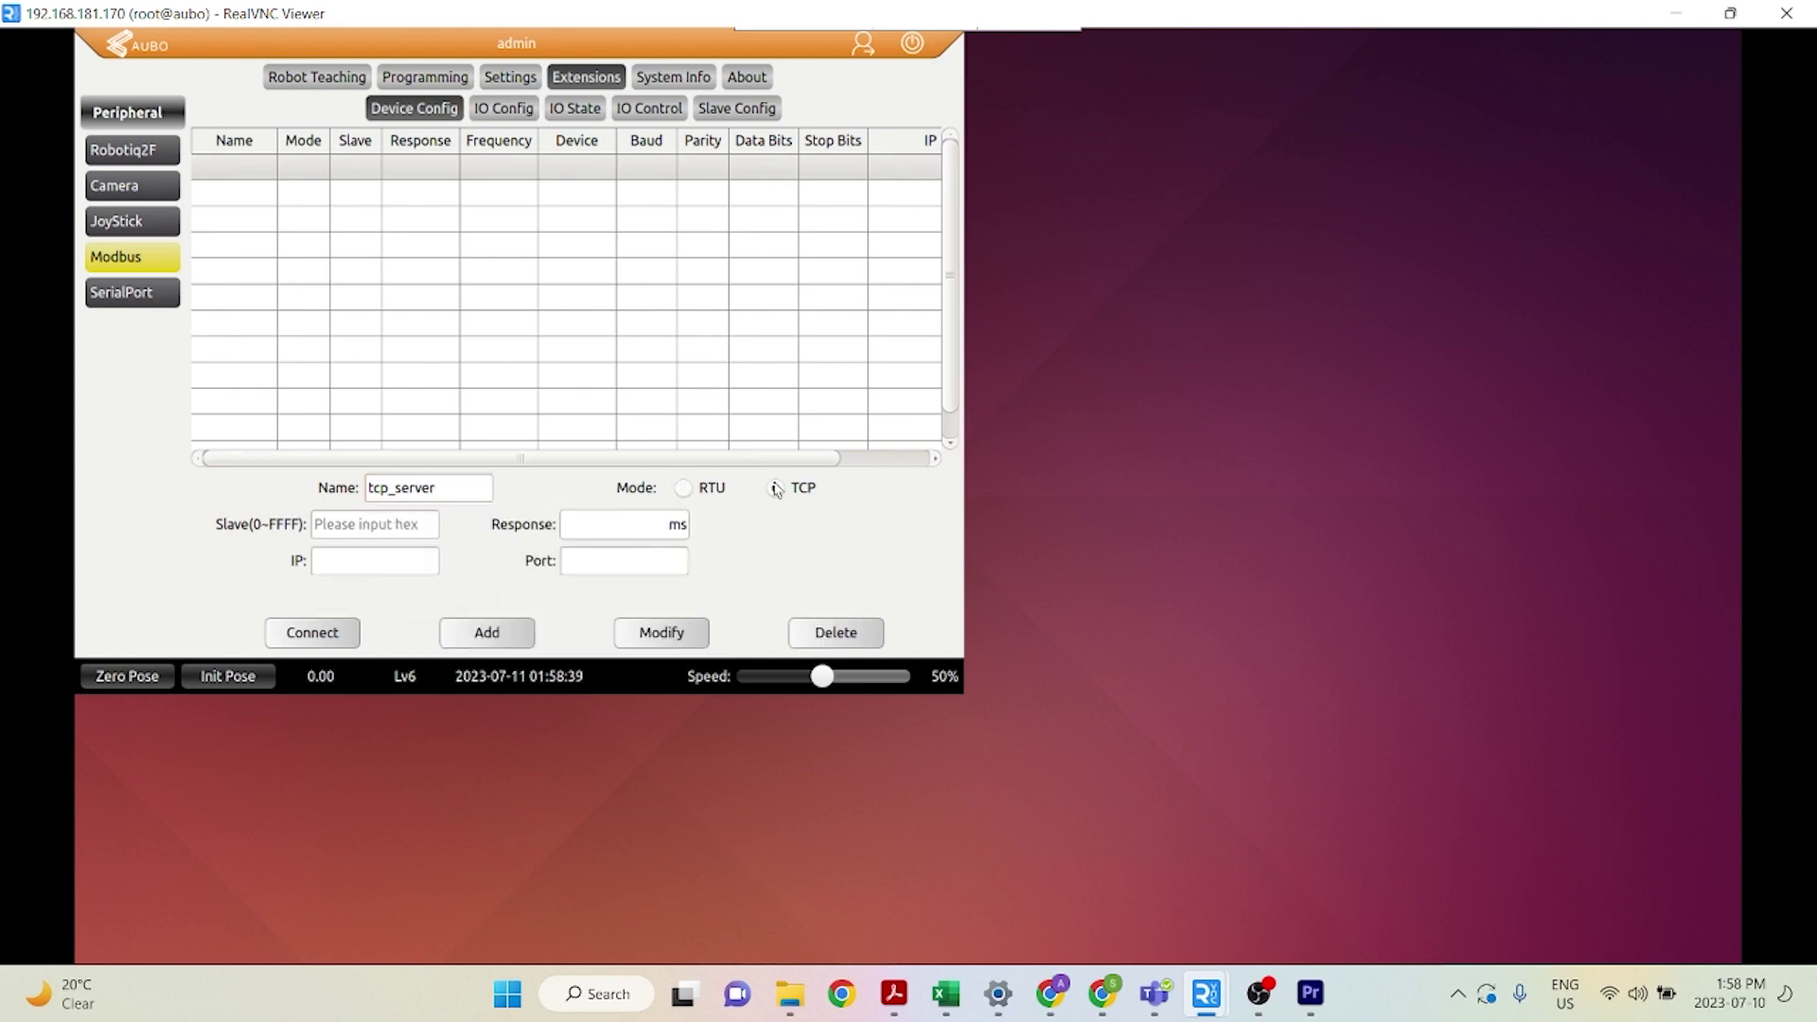
pyautogui.click(398, 526)
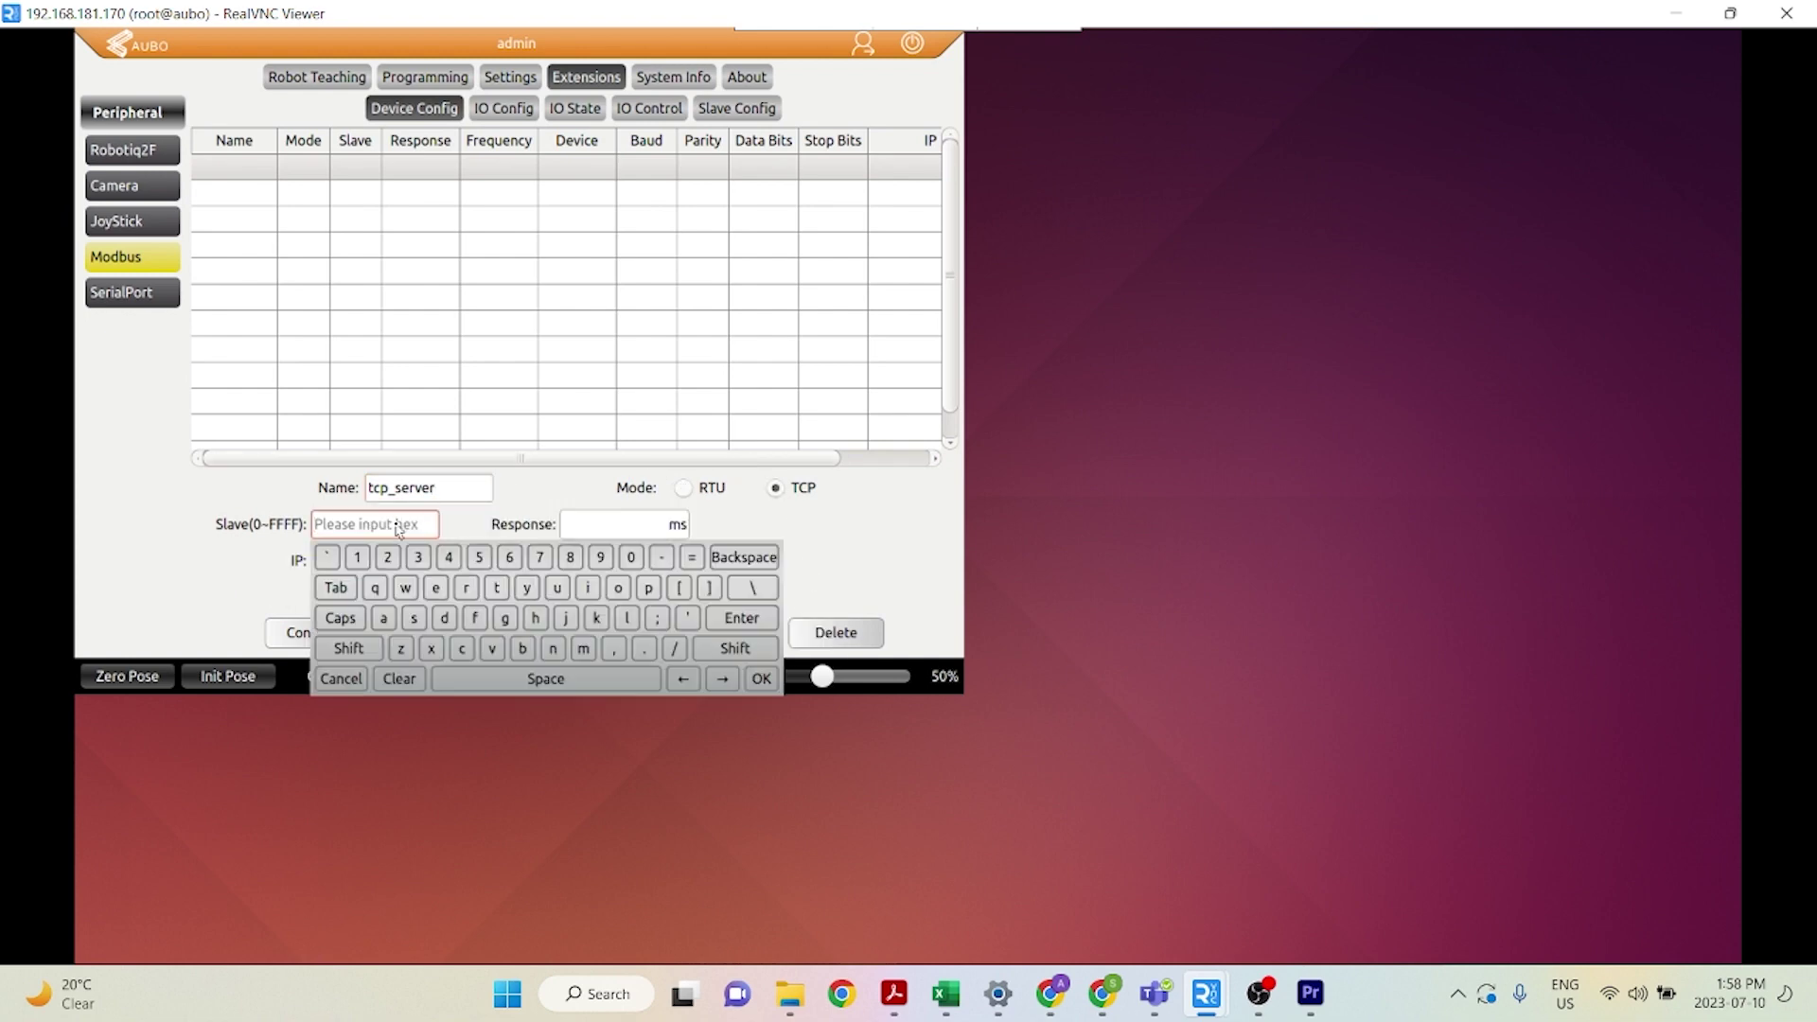
pyautogui.write('1')
pyautogui.press('Return')
pyautogui.click(636, 526)
pyautogui.write('1000')
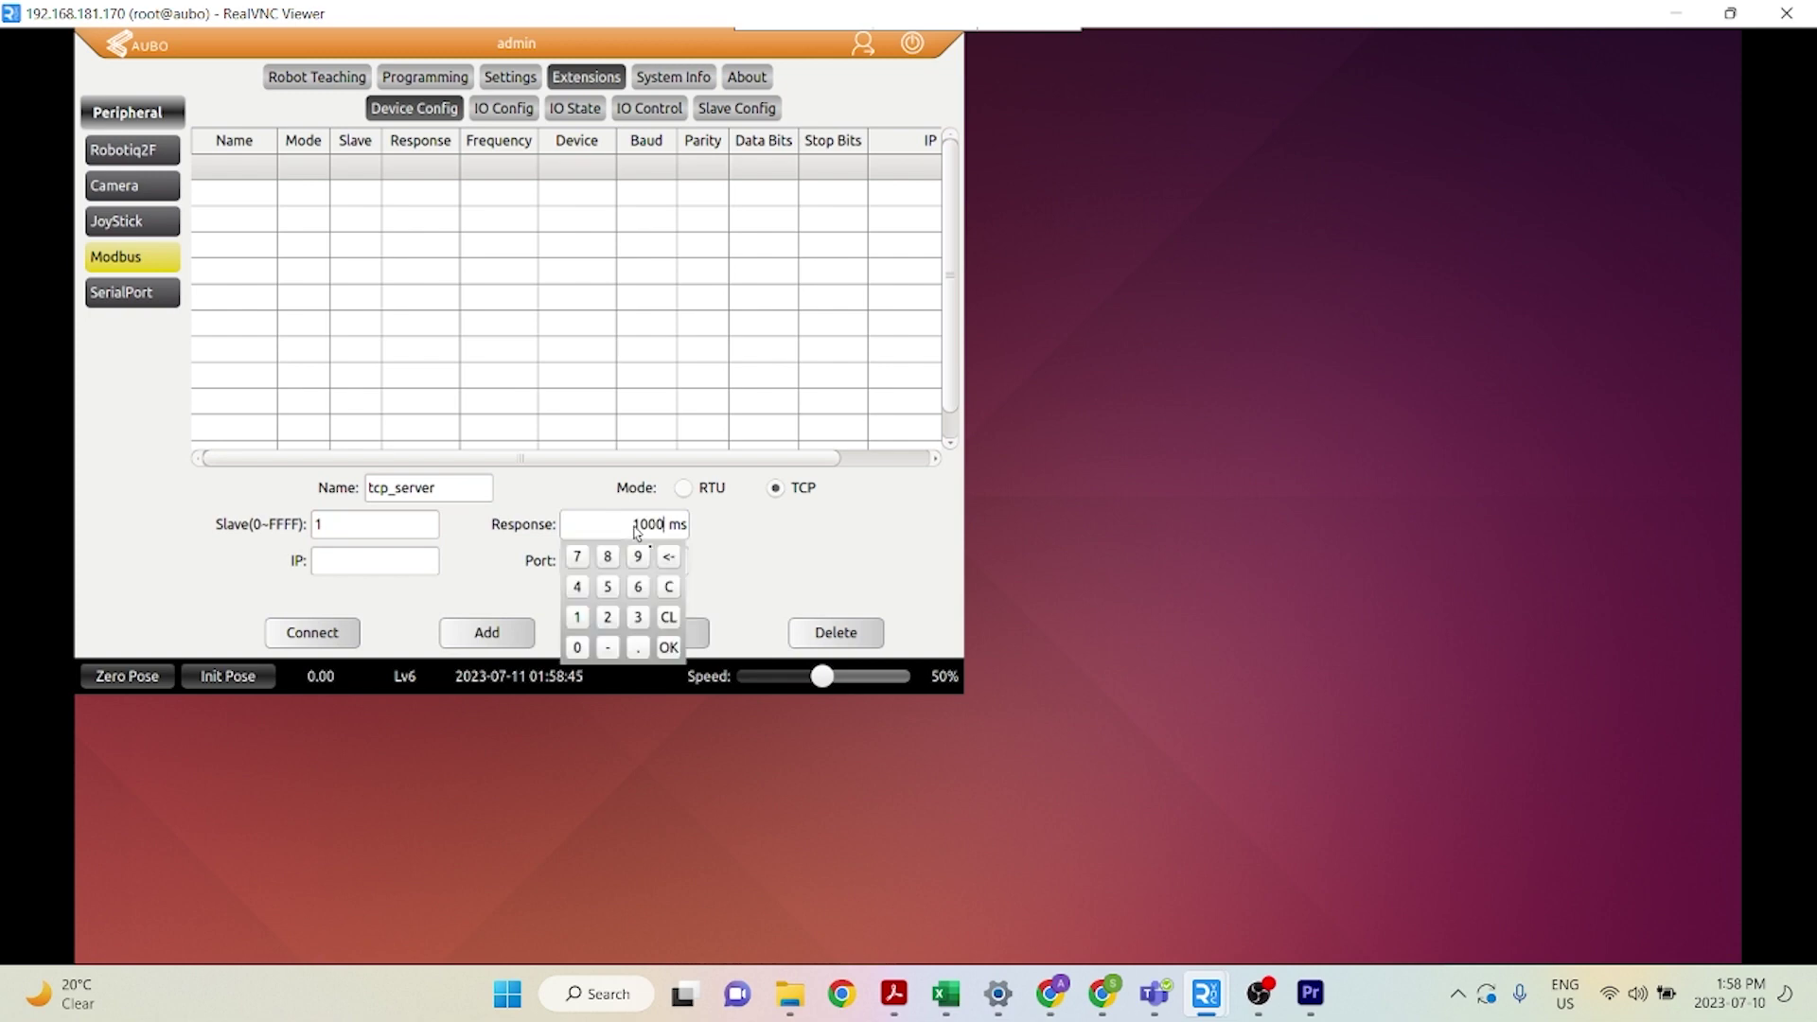
pyautogui.click(668, 647)
# Step: Set the device's IP to 127.0.0.1 and its port to 502, and add it to the Modbus device list
pyautogui.click(408, 563)
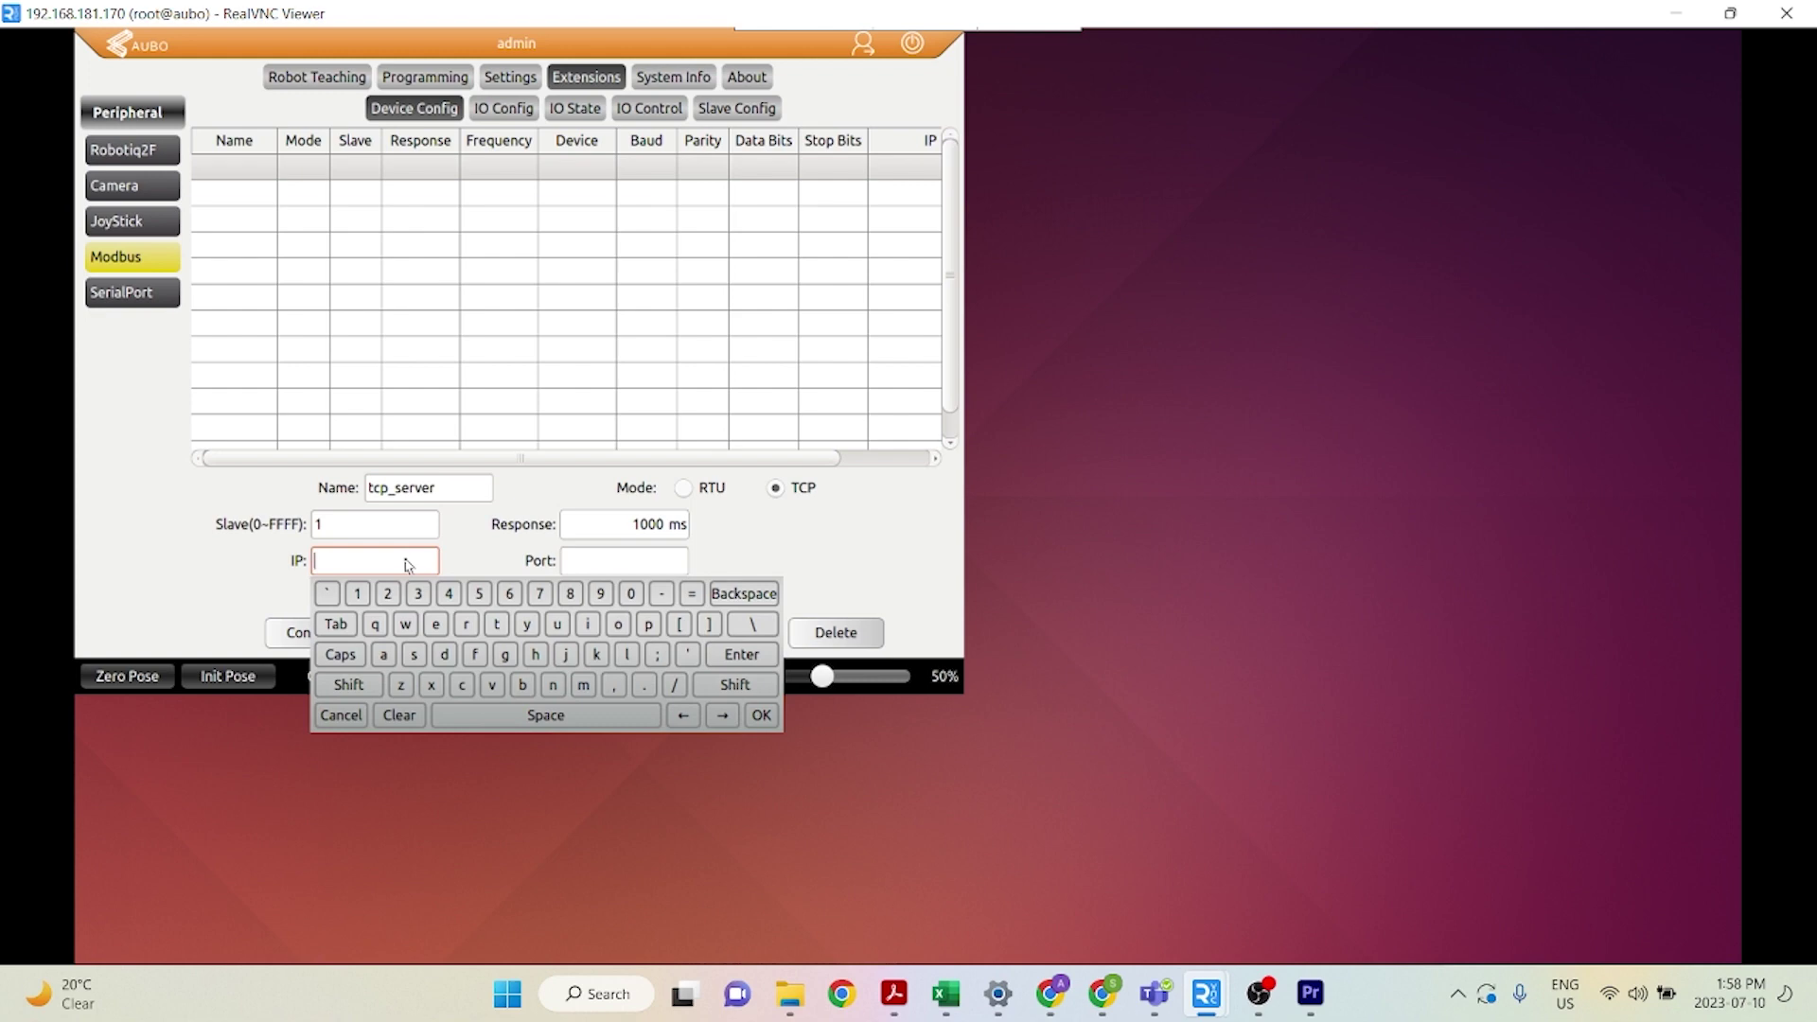
pyautogui.write('127.0.0.1')
pyautogui.press('Return')
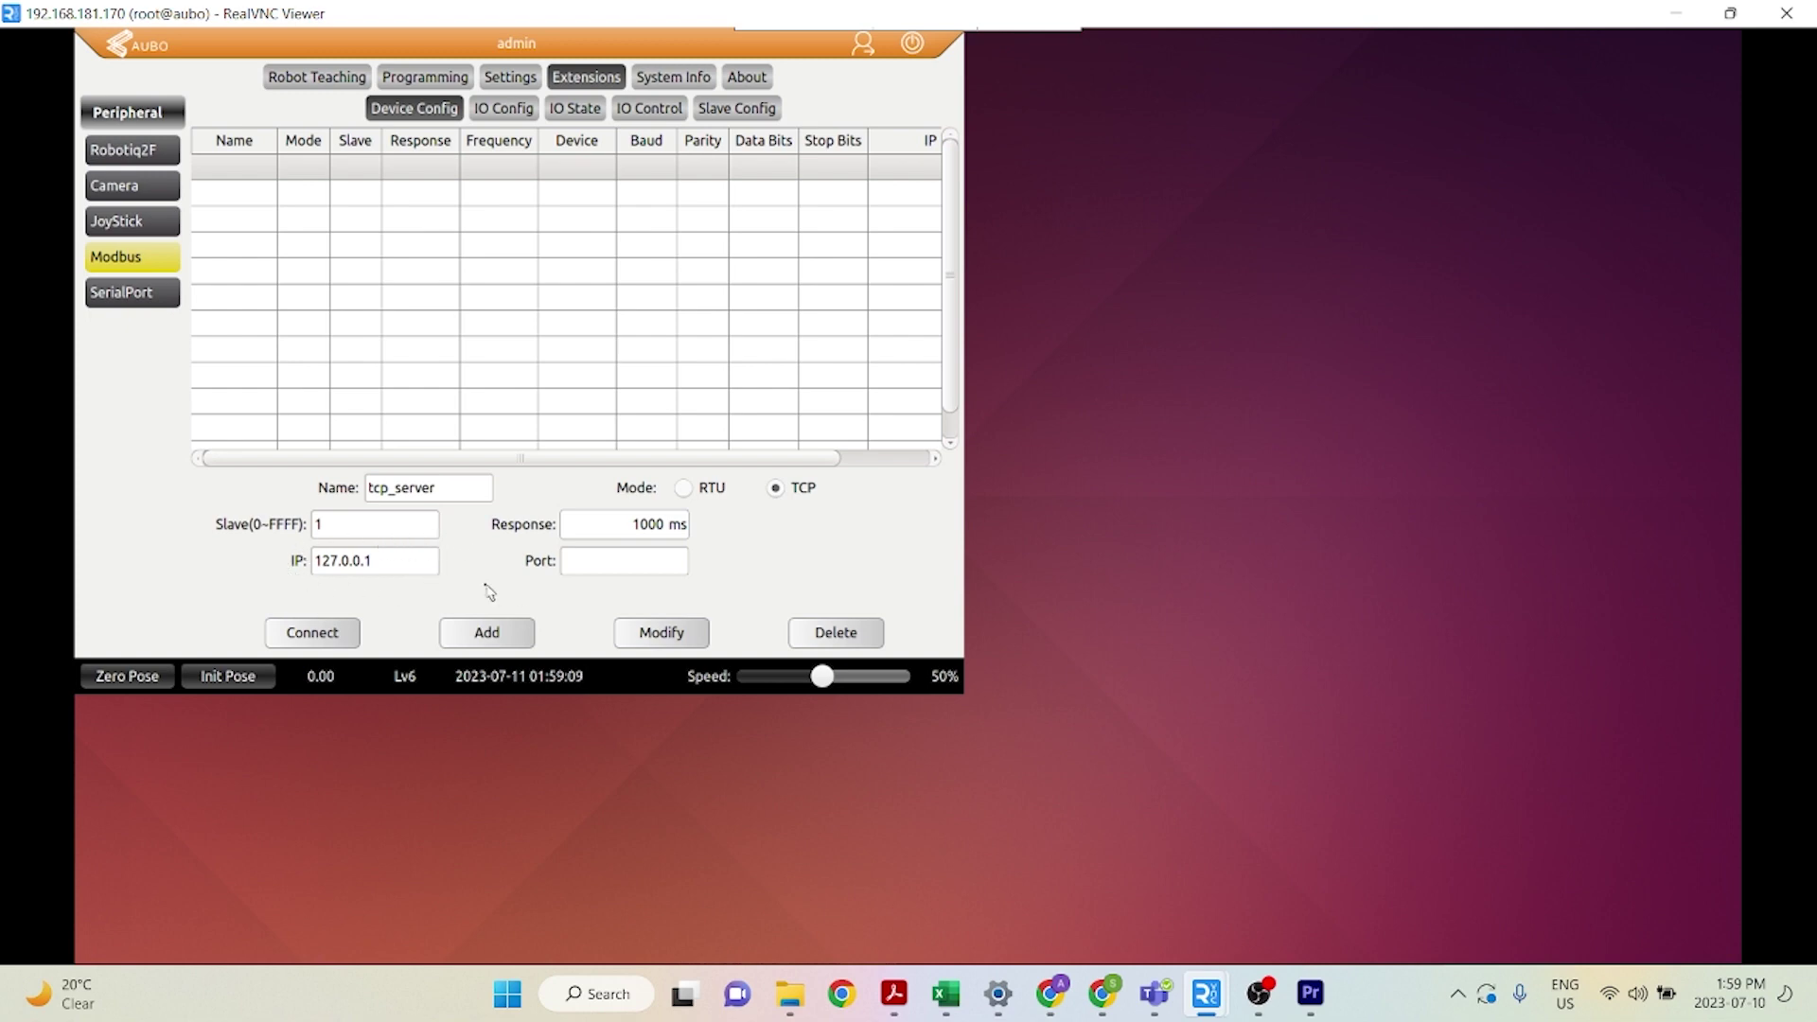
pyautogui.moveTo(330, 561); pyautogui.dragTo(396, 561)
pyautogui.doubleClick(396, 561)
pyautogui.click(605, 562)
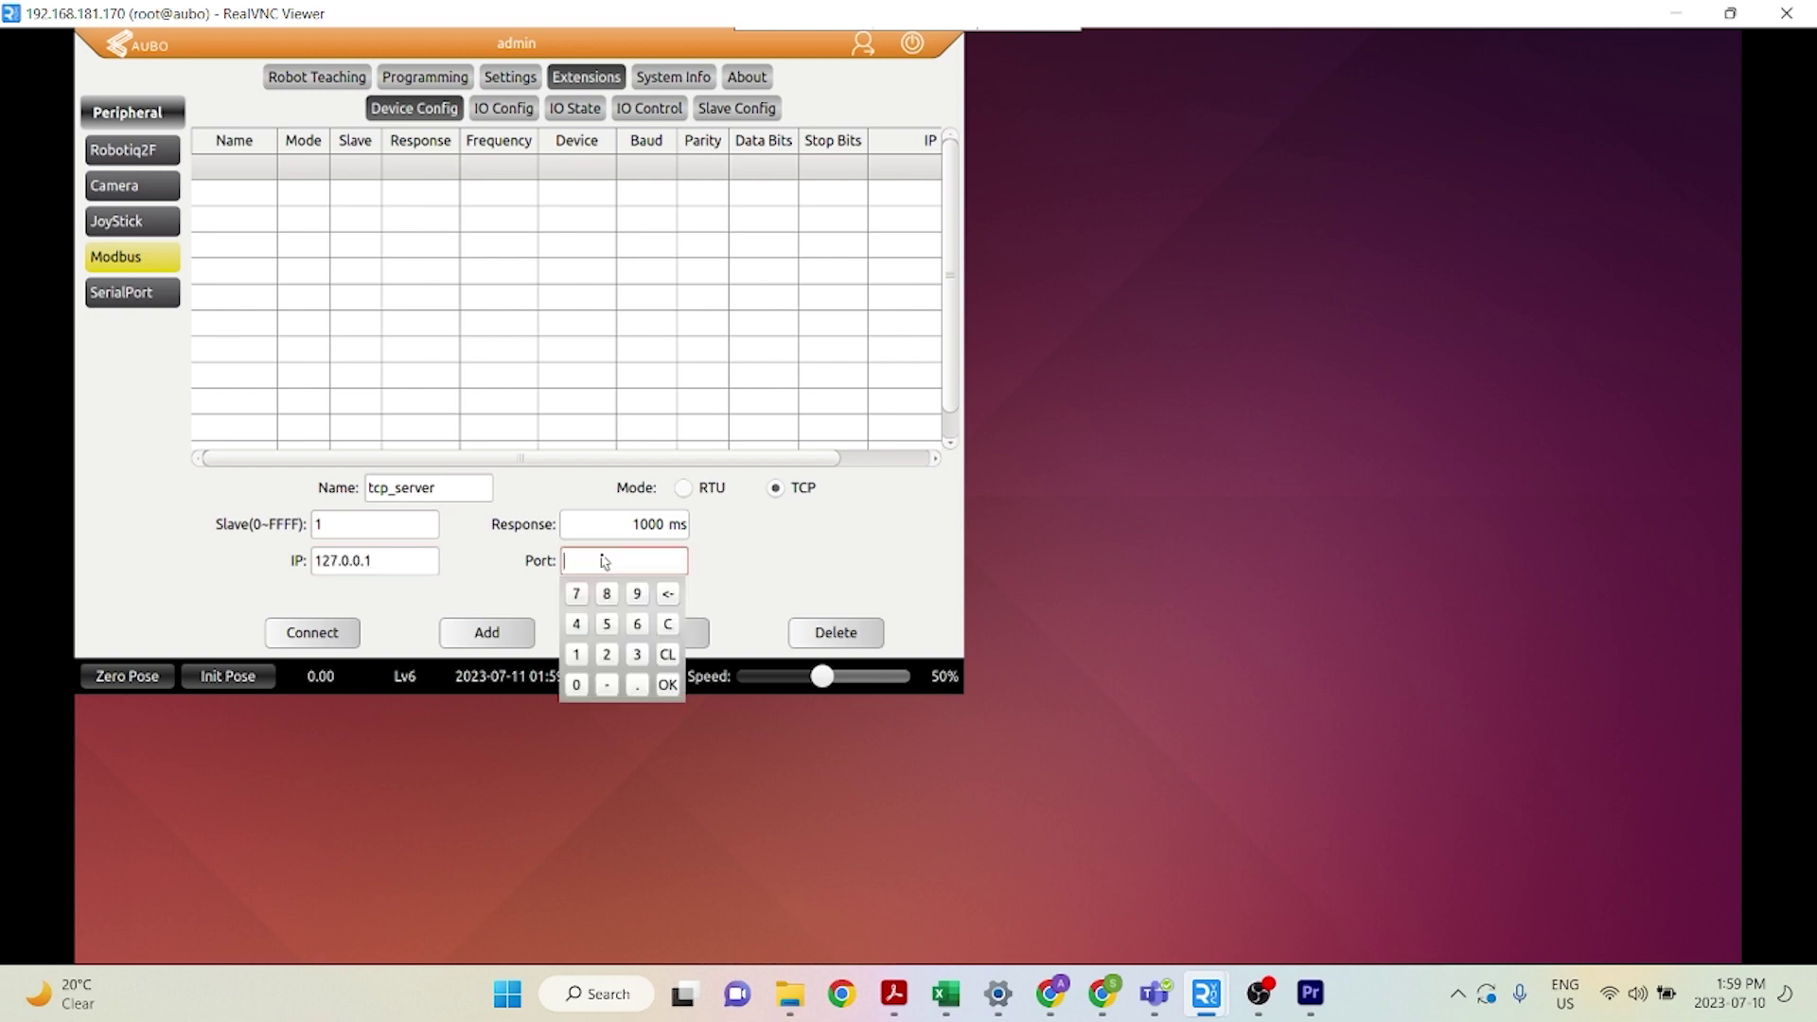
pyautogui.write('502')
pyautogui.click(816, 564)
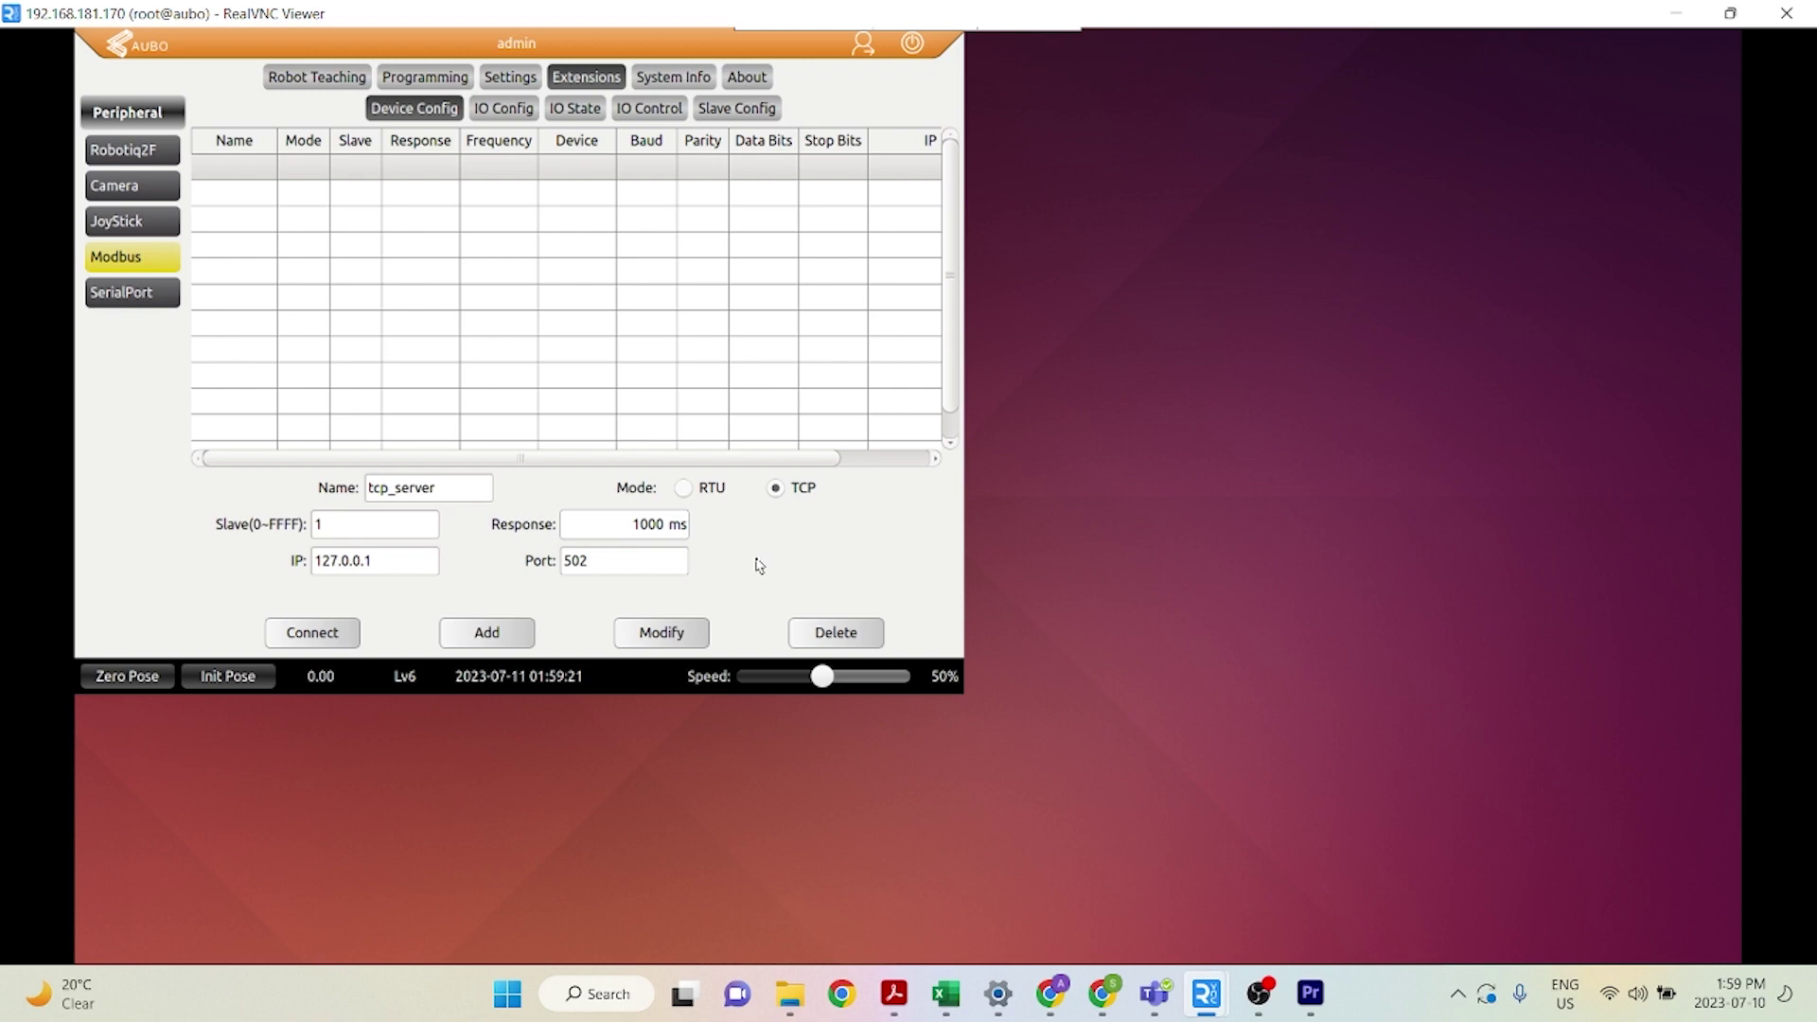
pyautogui.click(492, 634)
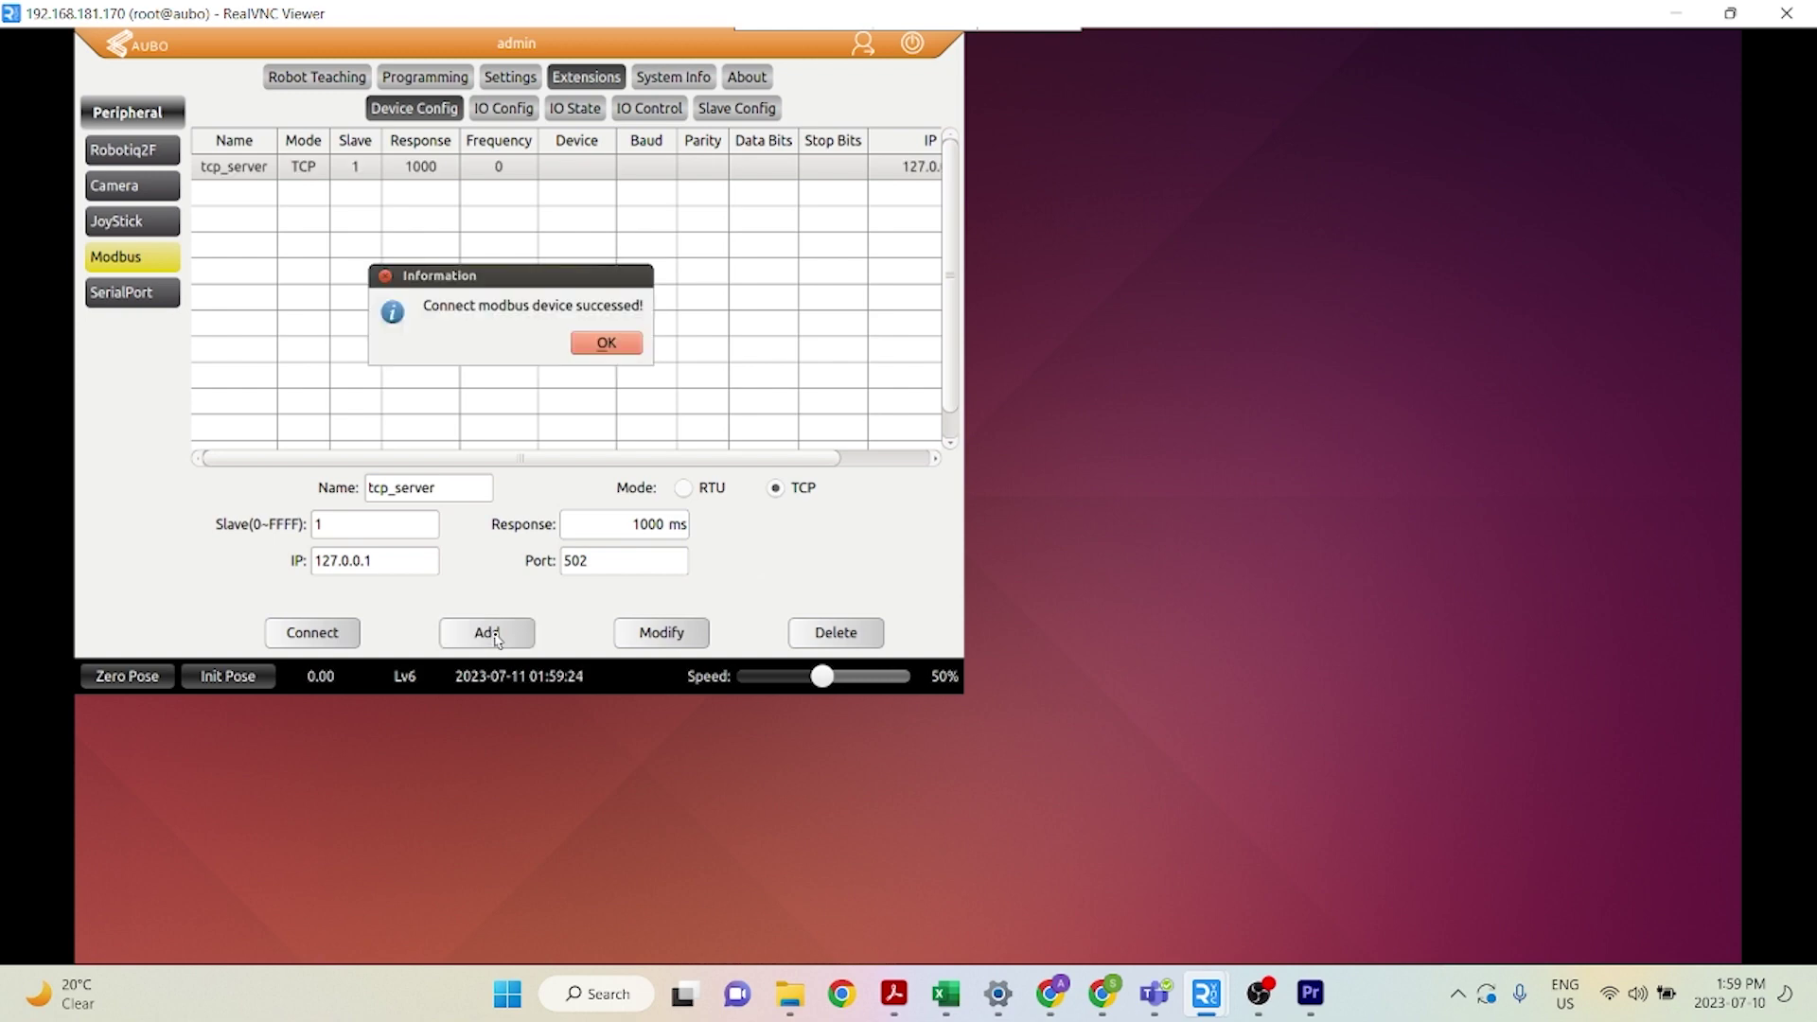
pyautogui.click(606, 343)
# Step: In the Modbus IO configuration, choose RegisterOutput (get:0x03 set:0x06) as the address type for a new tcp_server IO
pyautogui.click(520, 111)
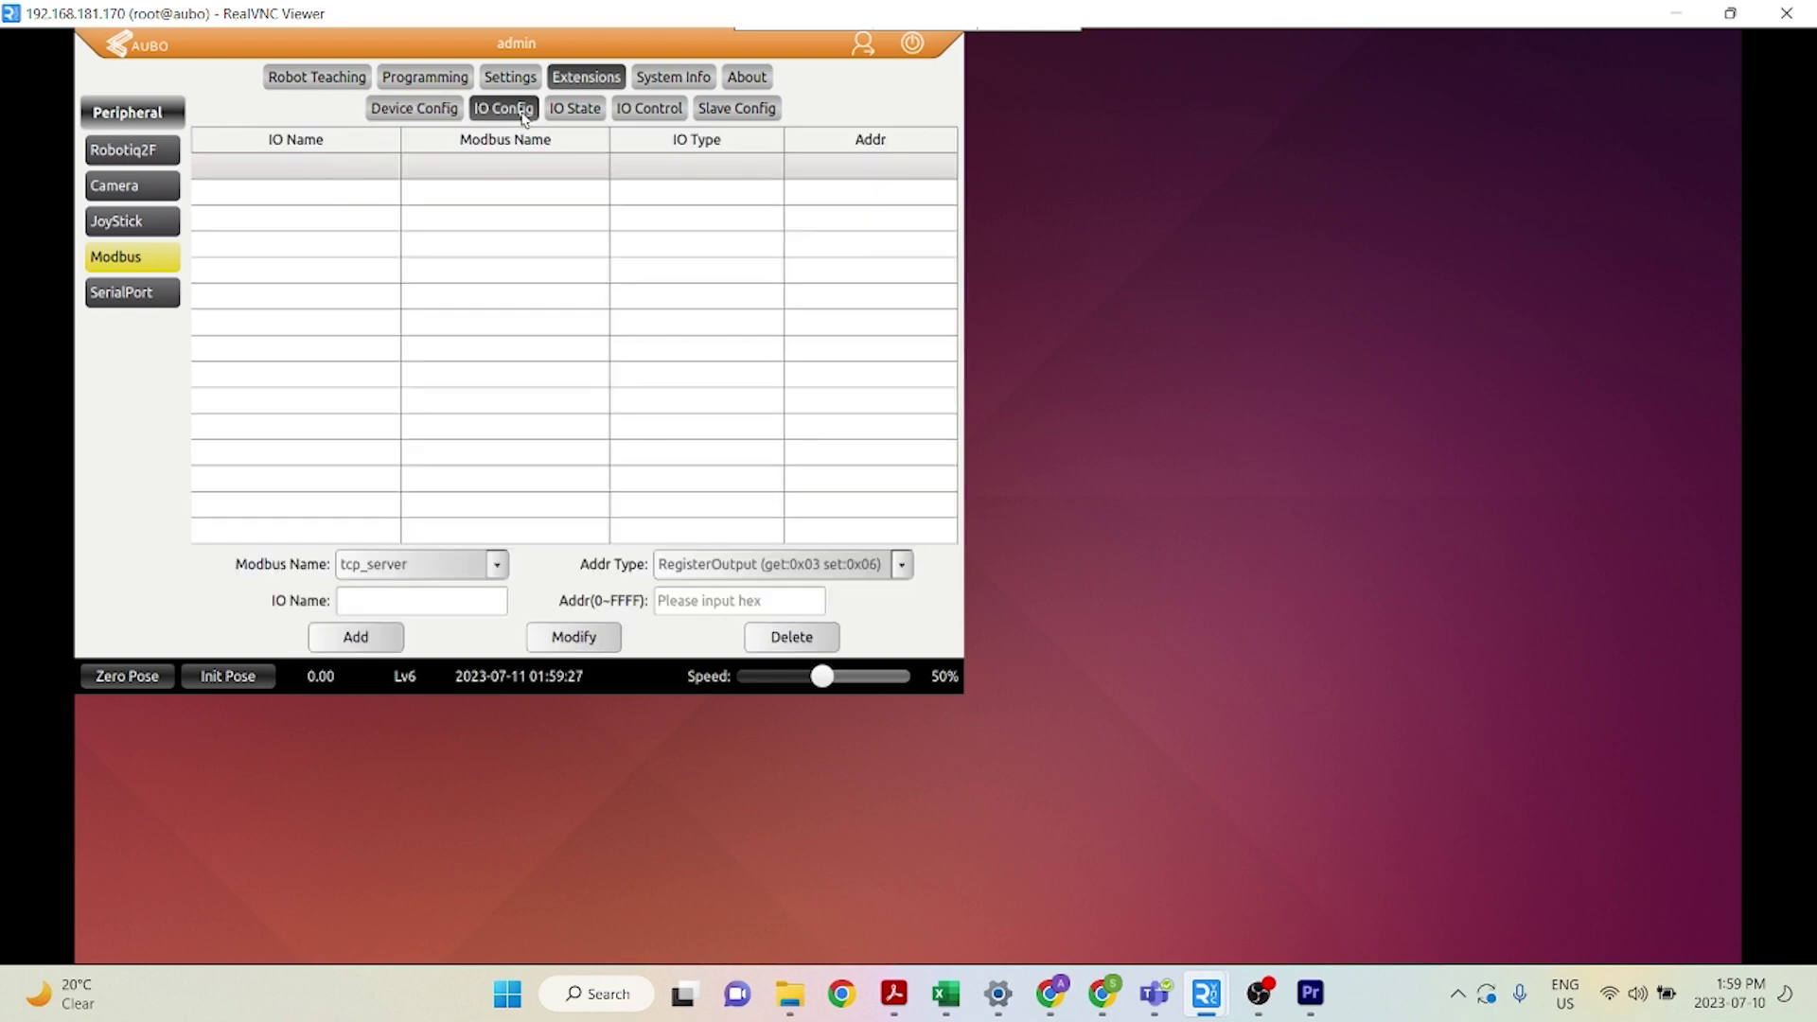
pyautogui.click(697, 169)
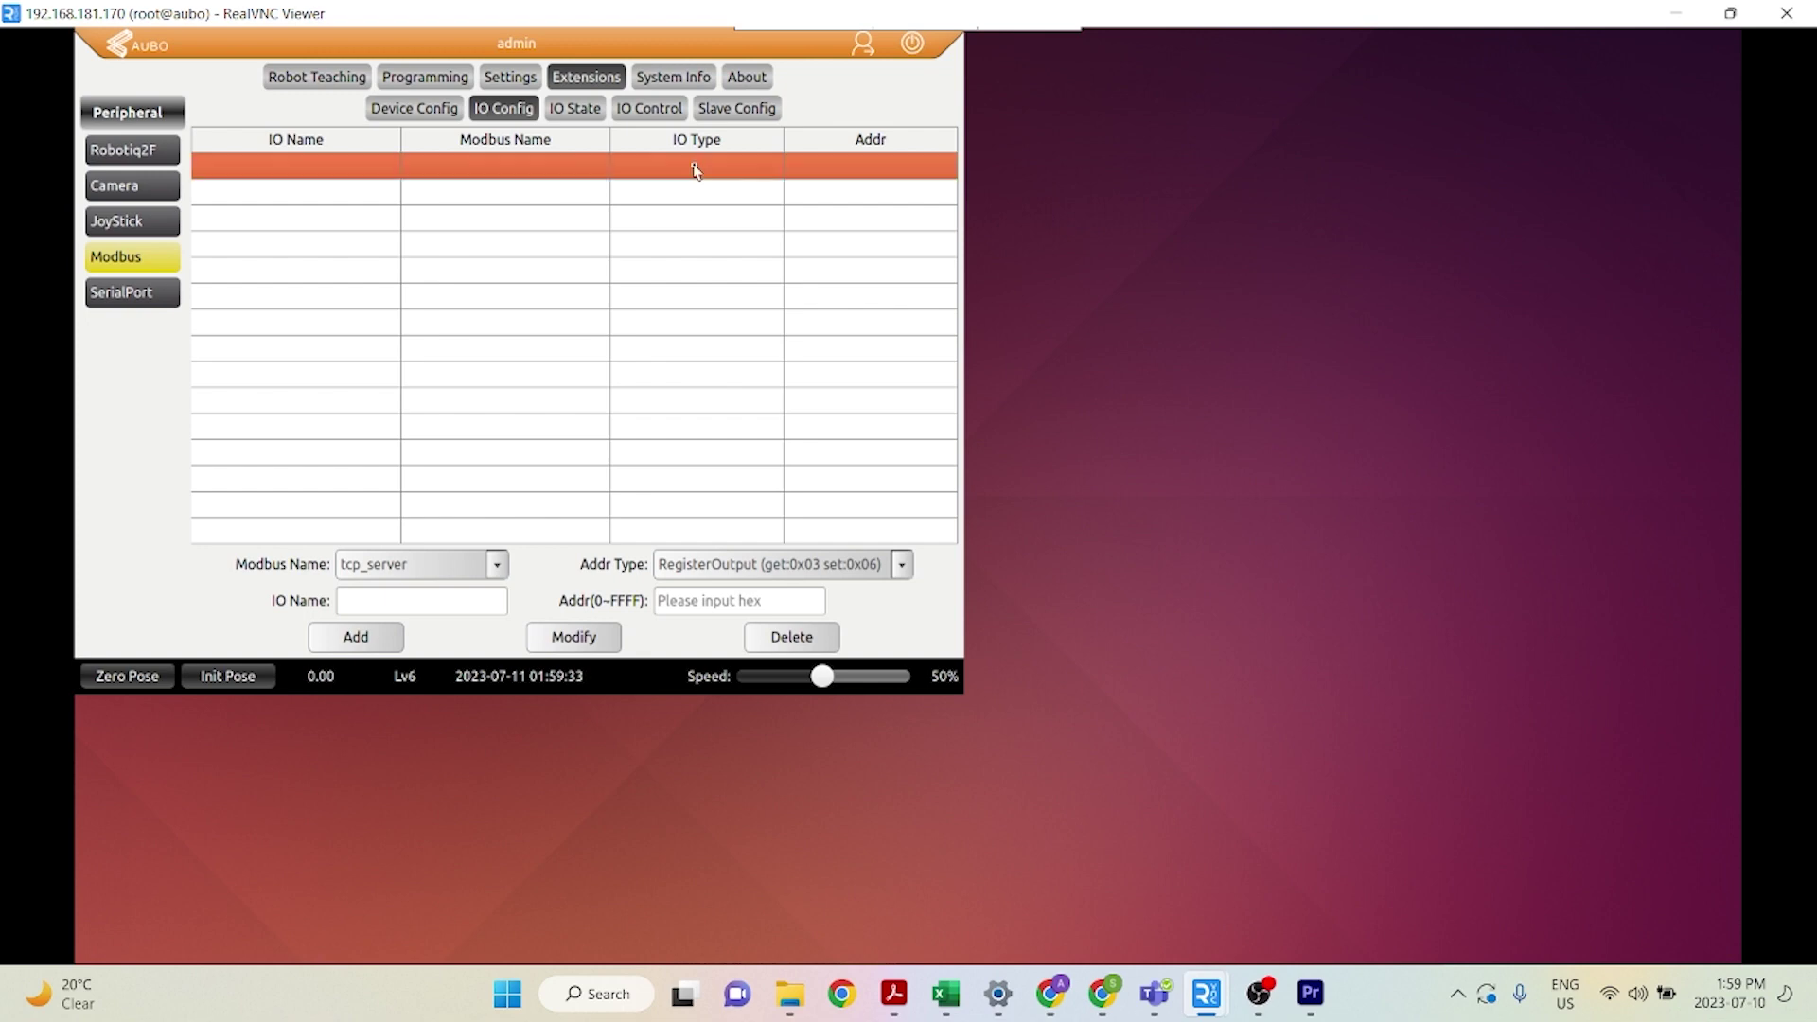
pyautogui.click(728, 574)
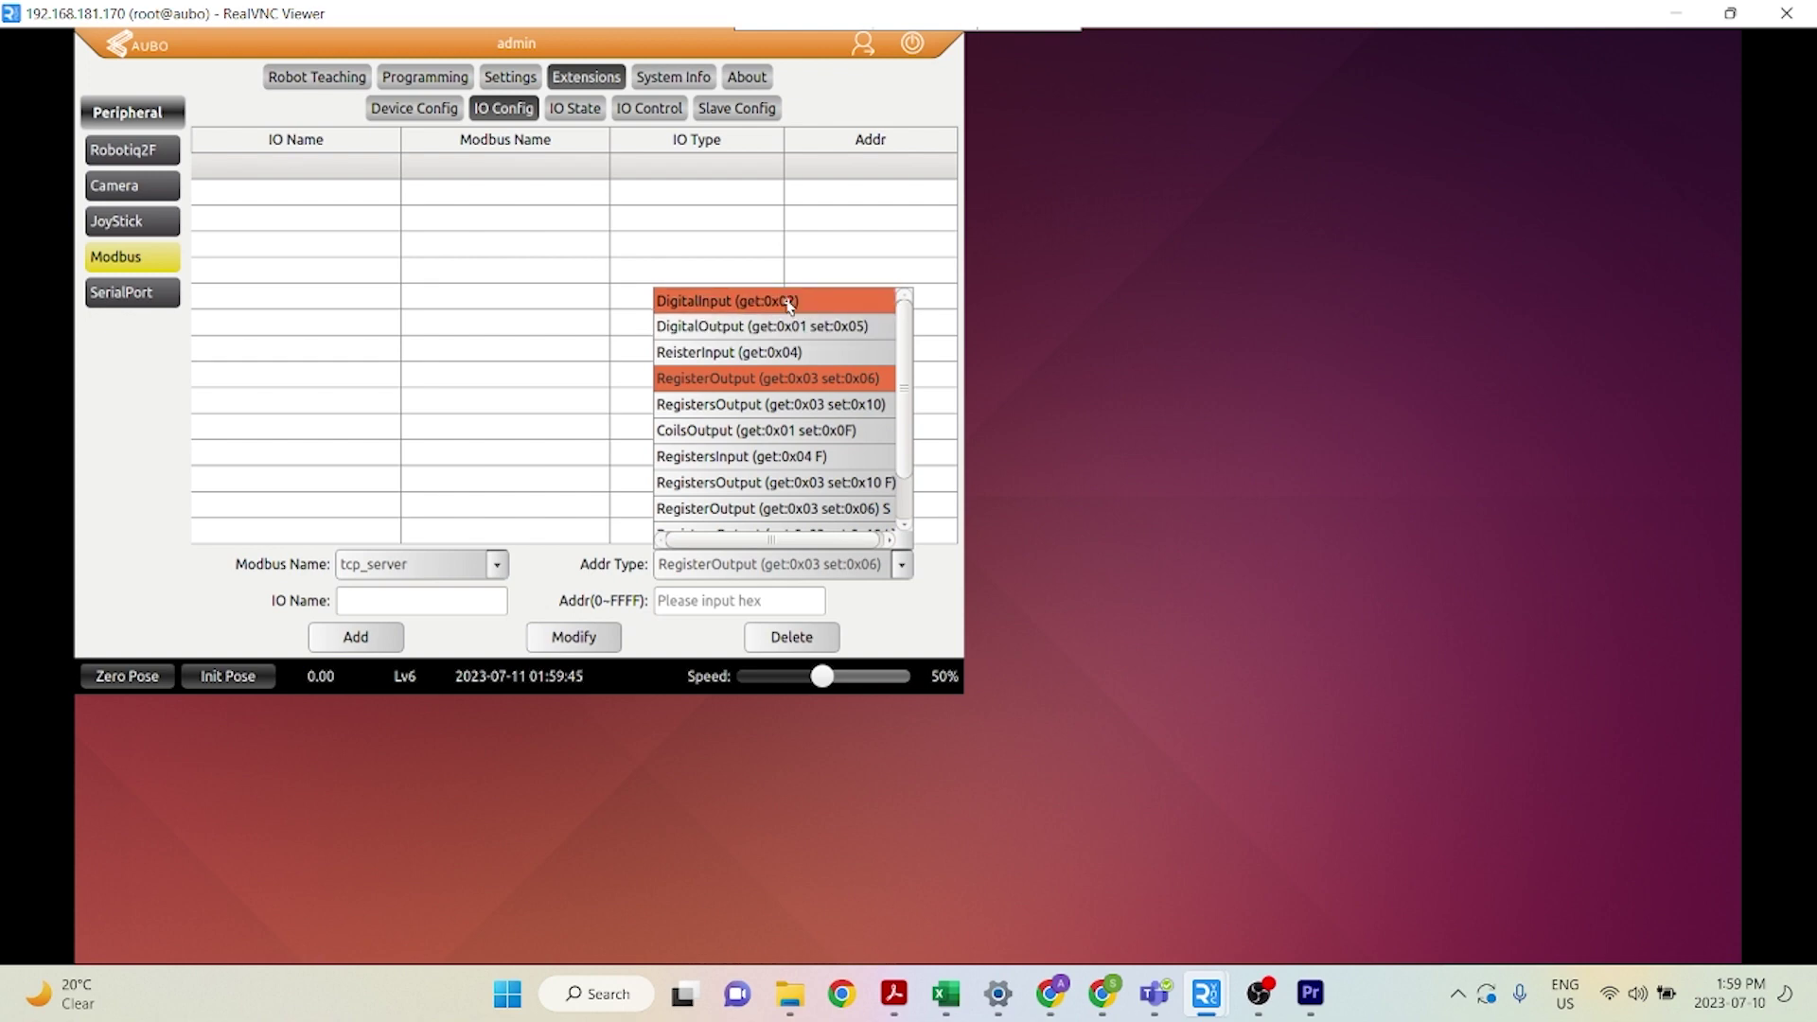
pyautogui.click(831, 382)
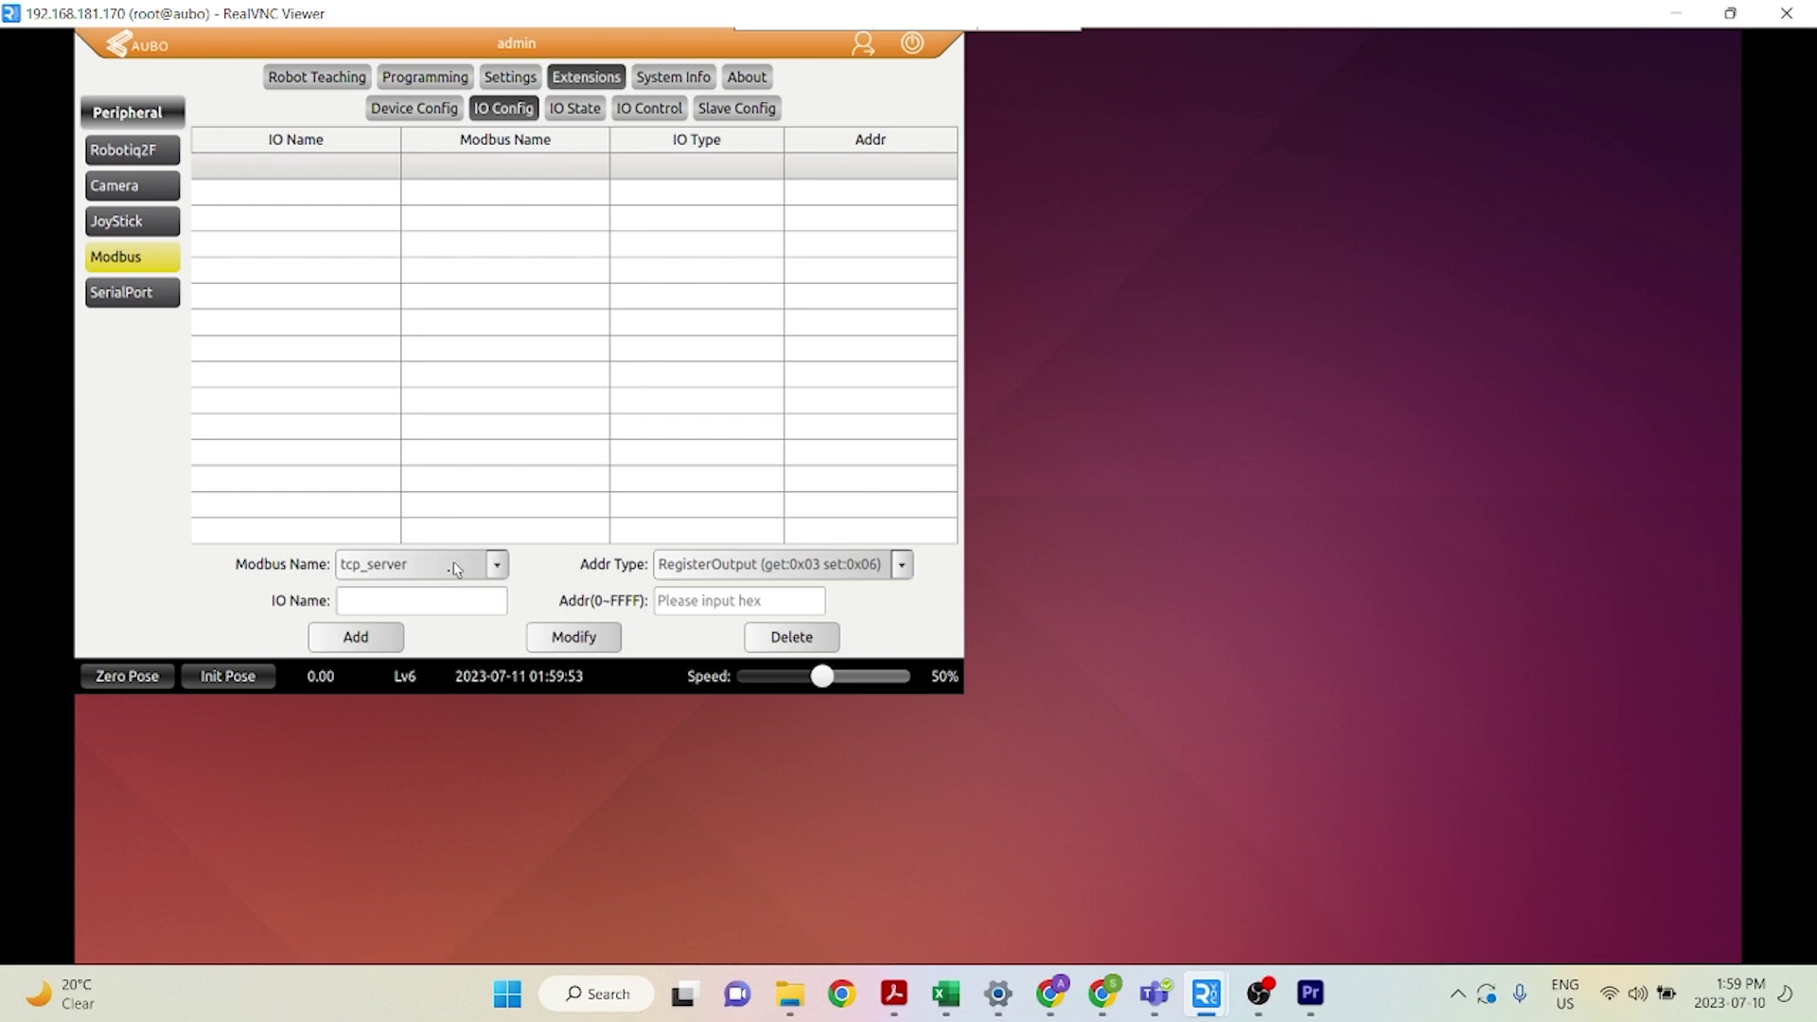
# Step: Name the new IO reg_out, set its address to 0, and add it to the IO list
pyautogui.click(417, 604)
pyautogui.write('reg_')
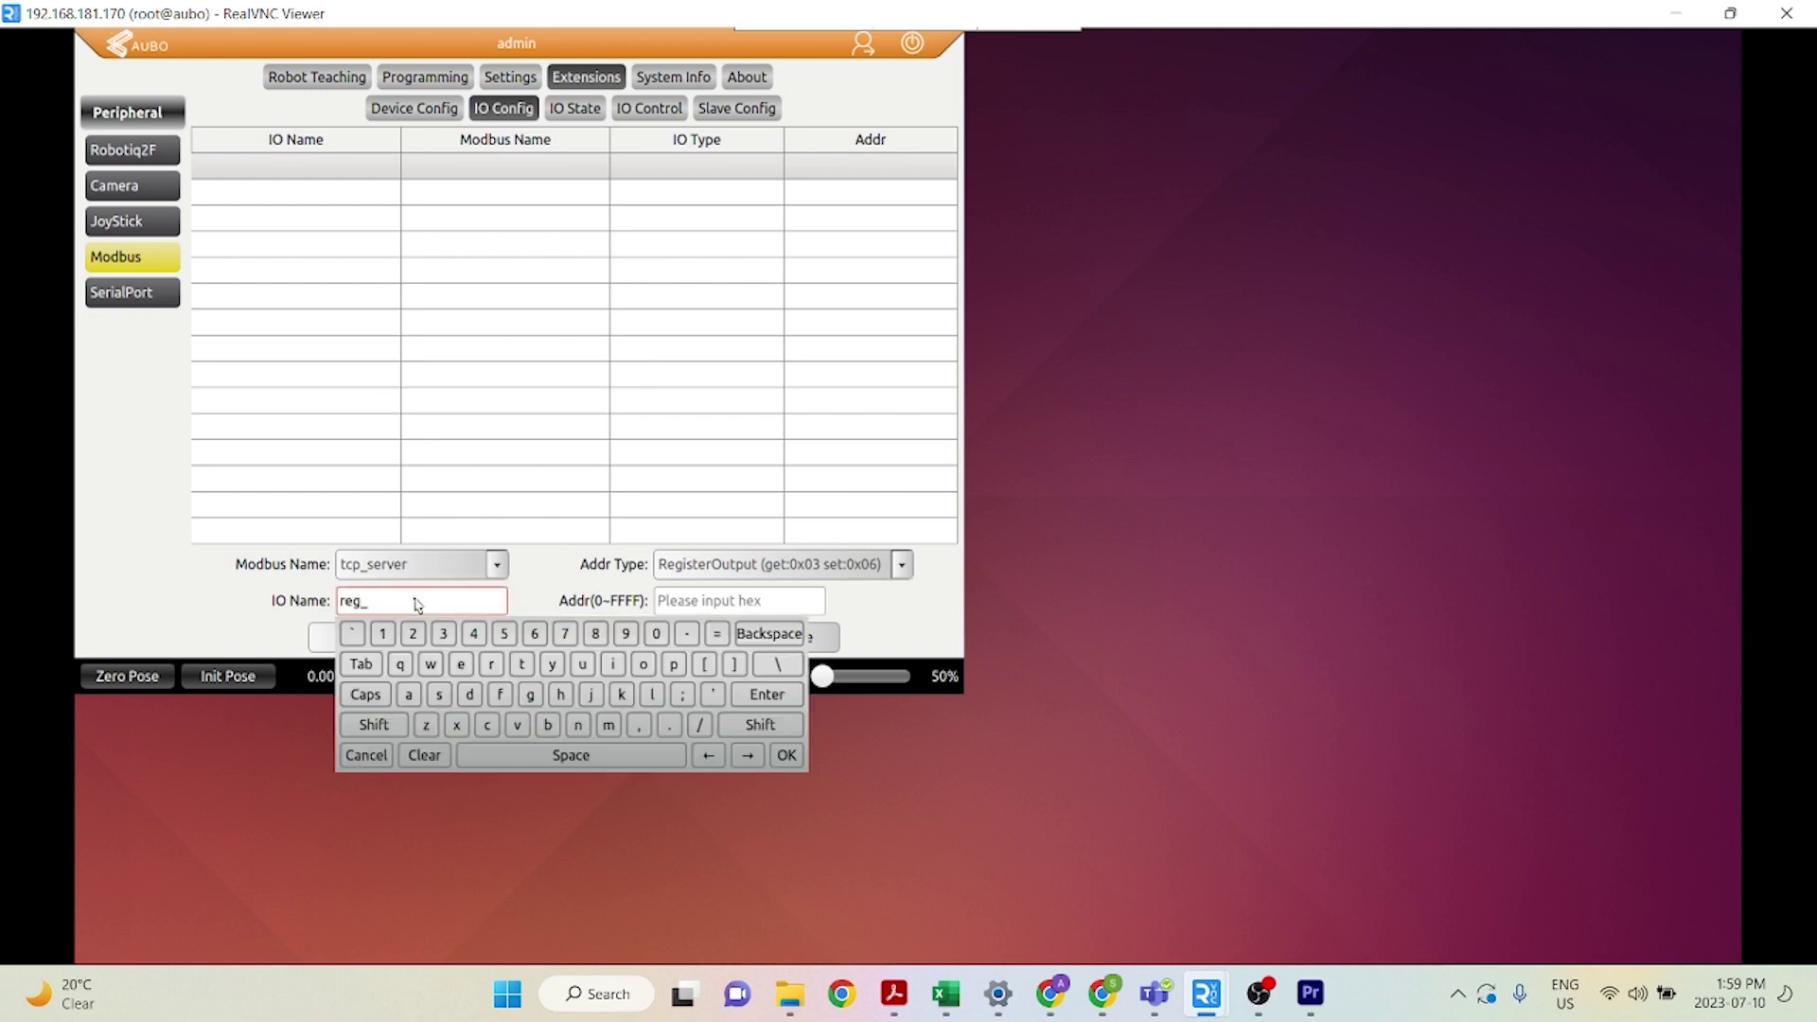
pyautogui.write('out')
pyautogui.click(749, 694)
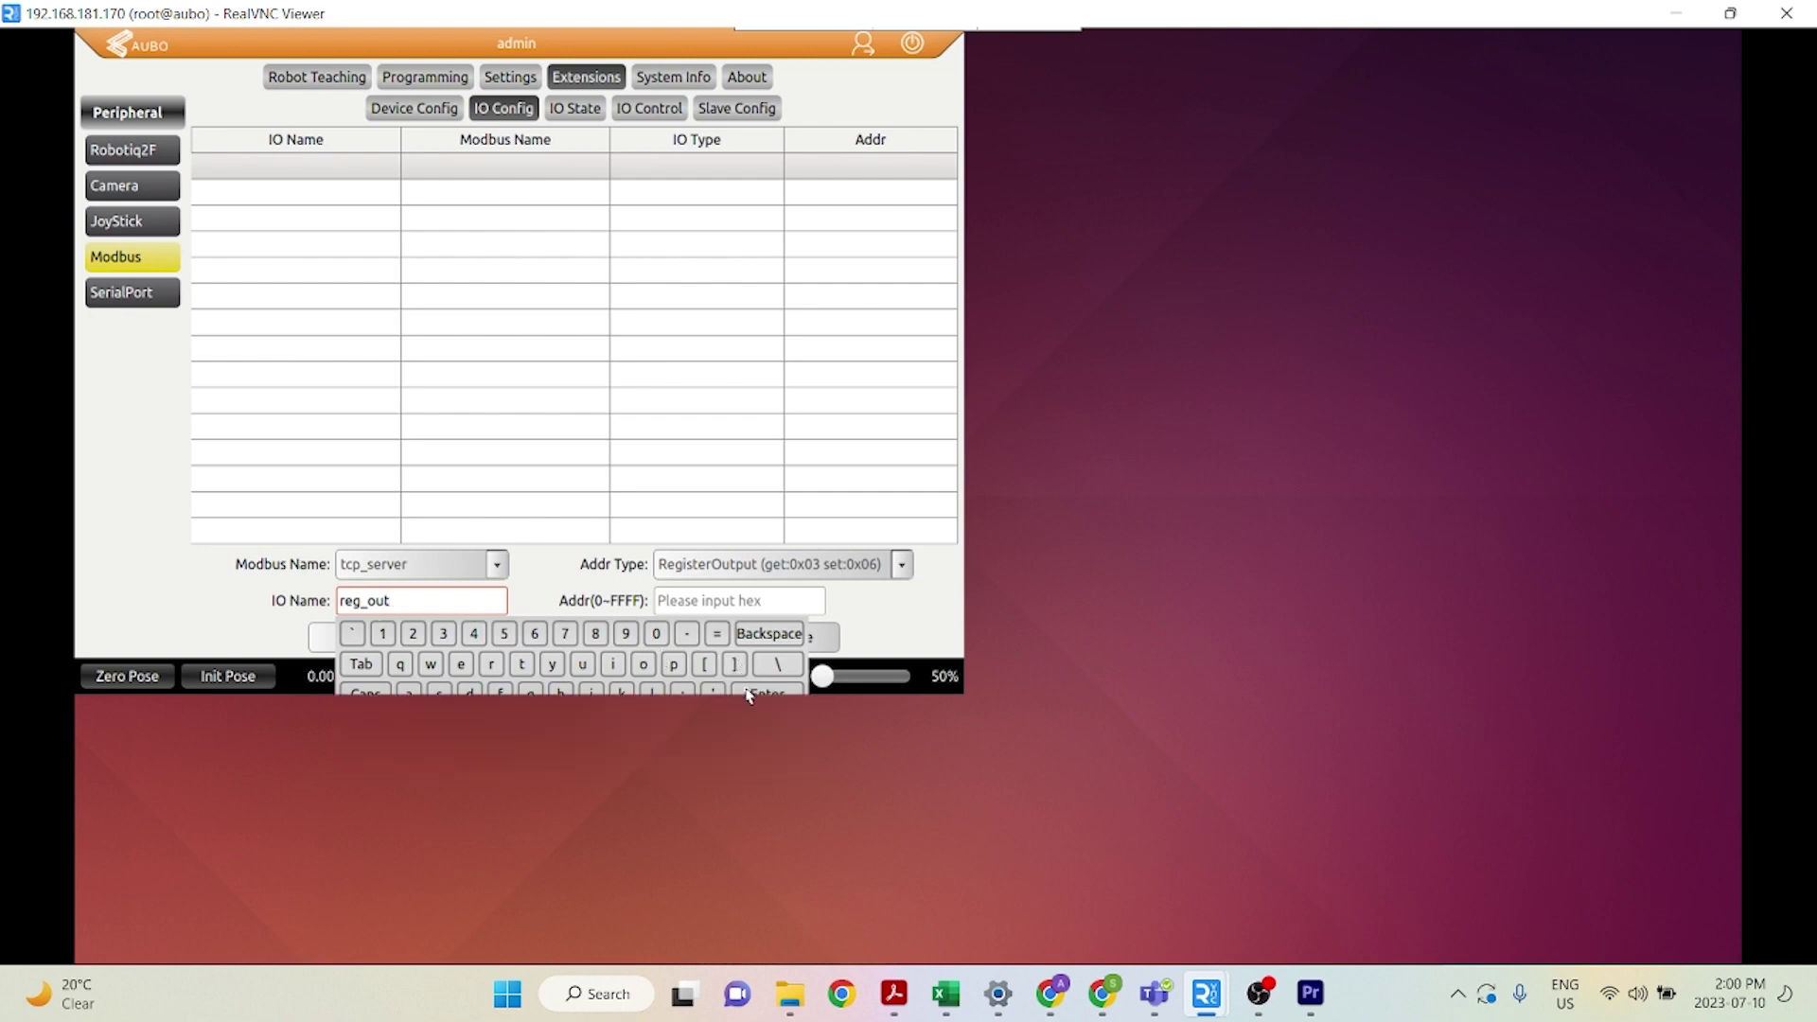
pyautogui.click(724, 600)
pyautogui.write('0')
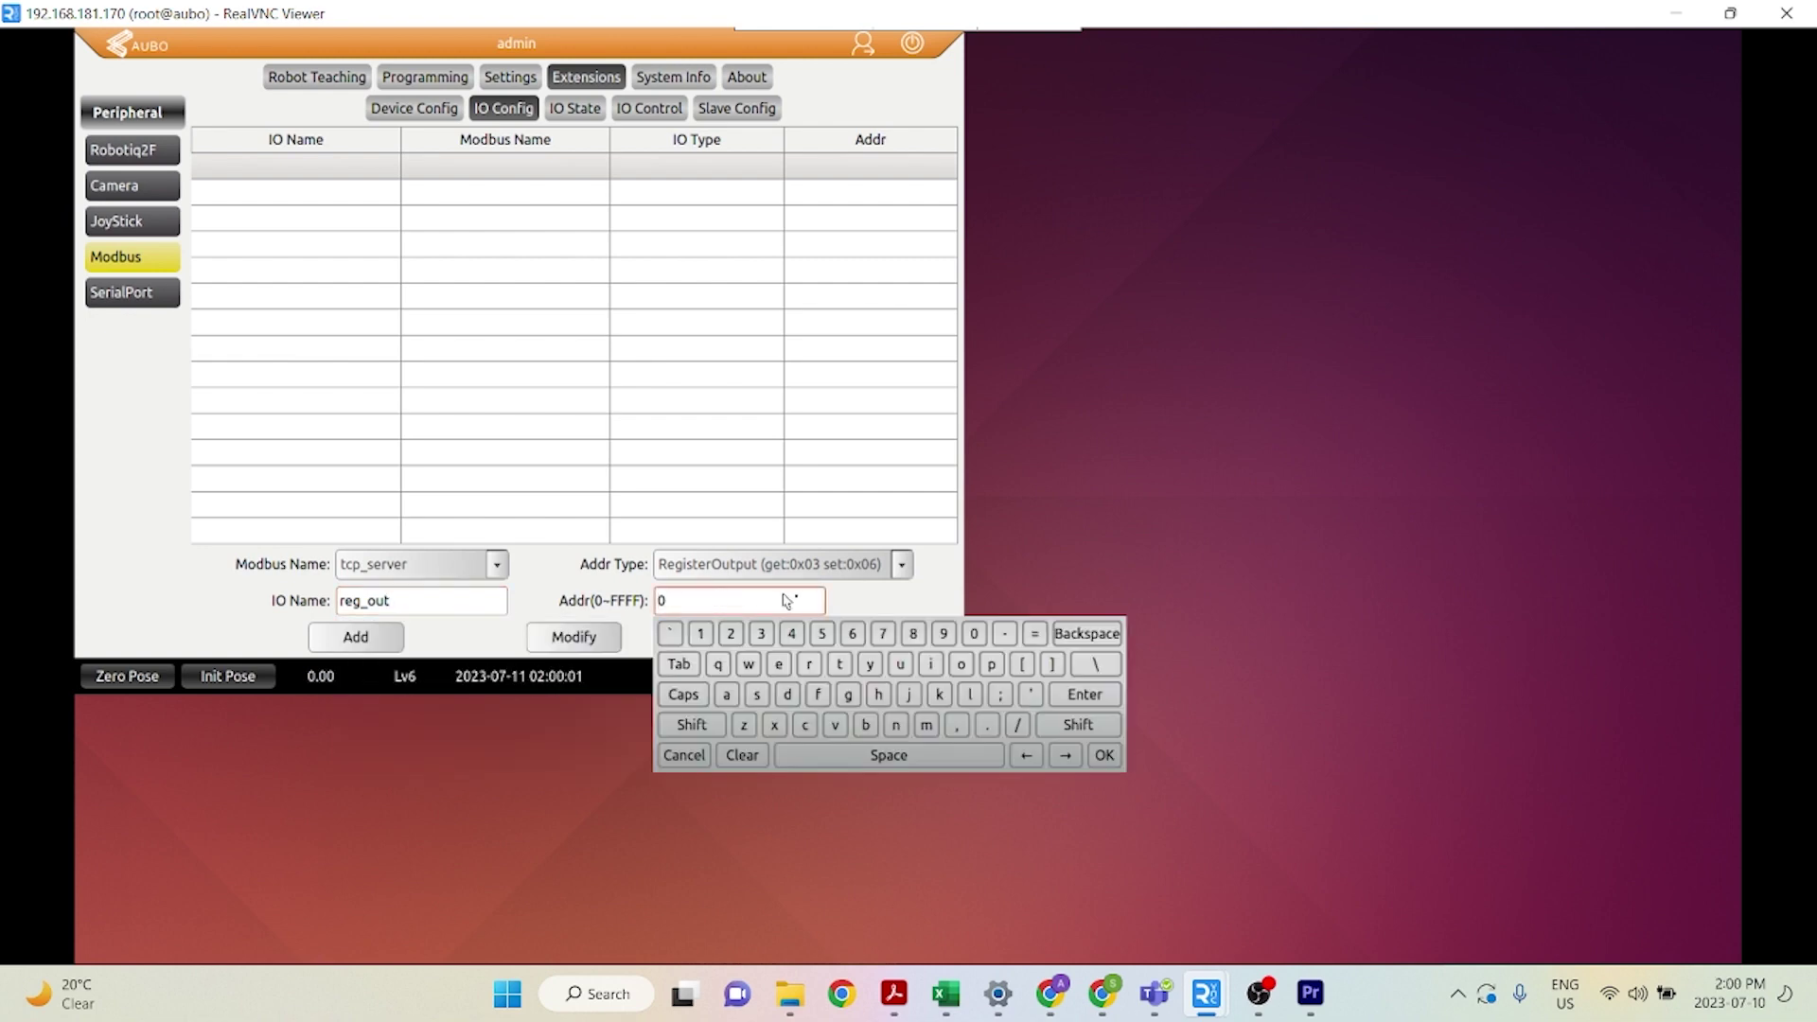
pyautogui.click(872, 606)
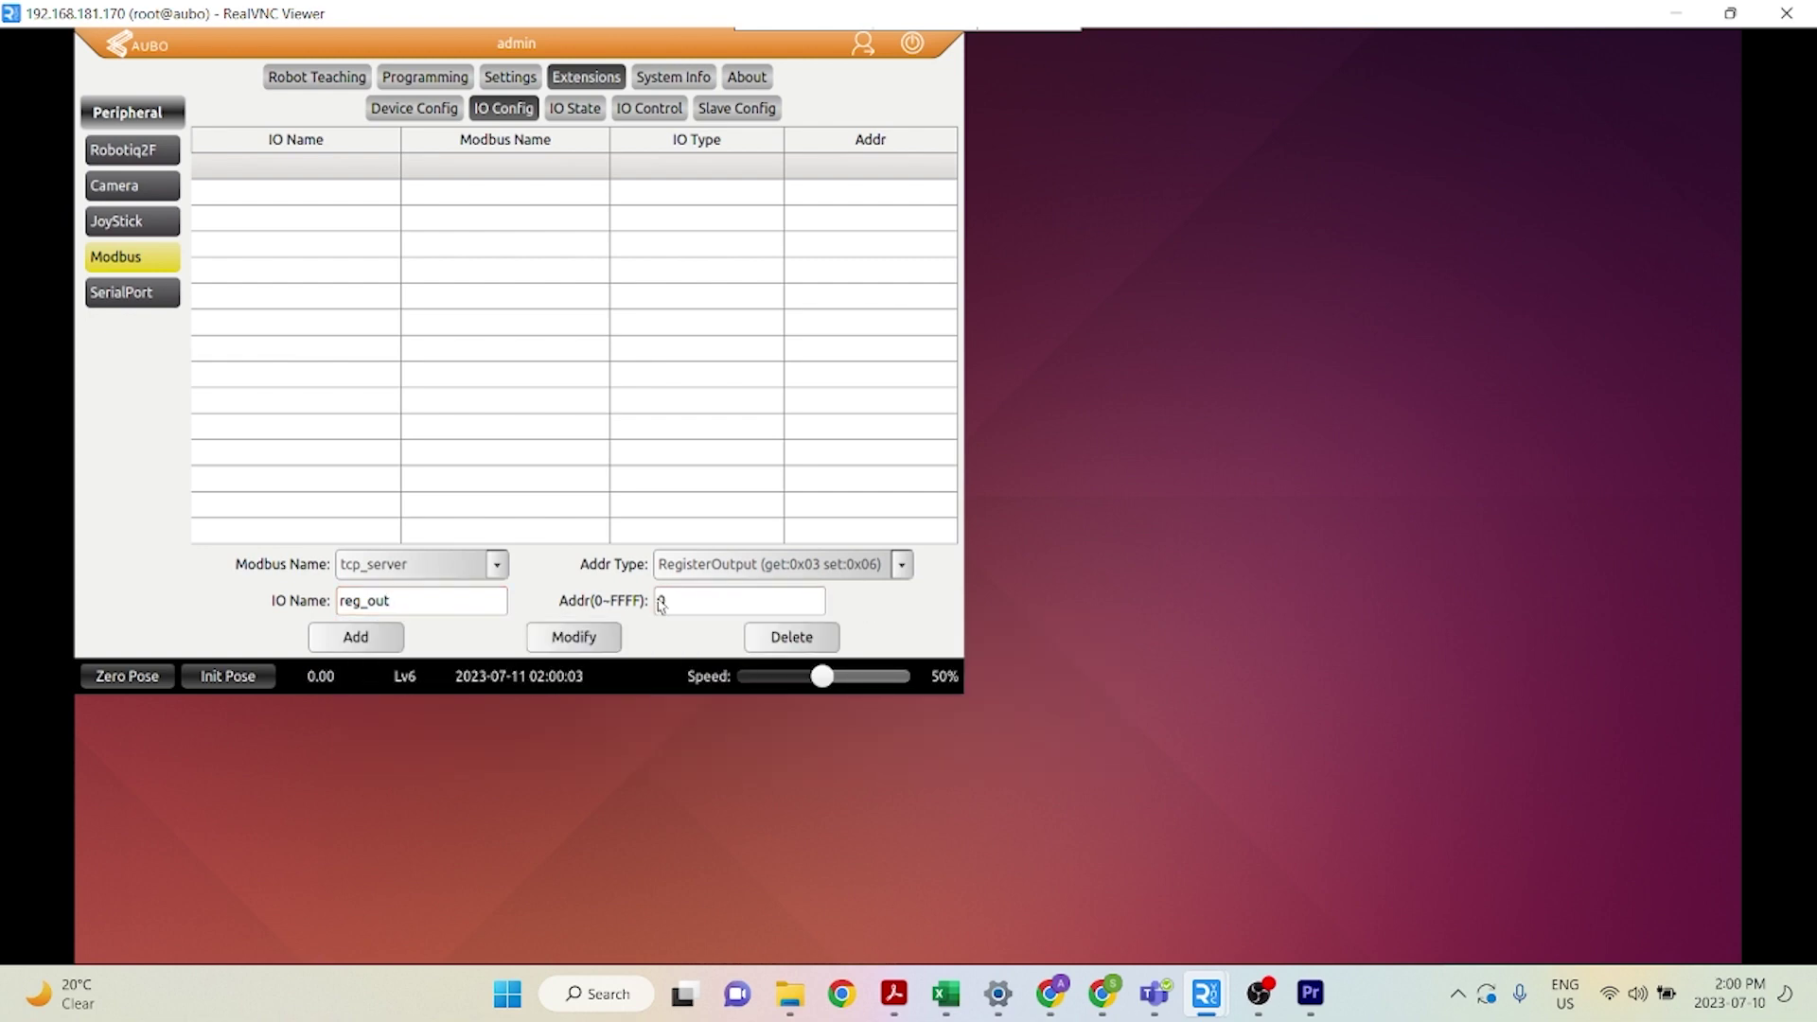
pyautogui.click(359, 640)
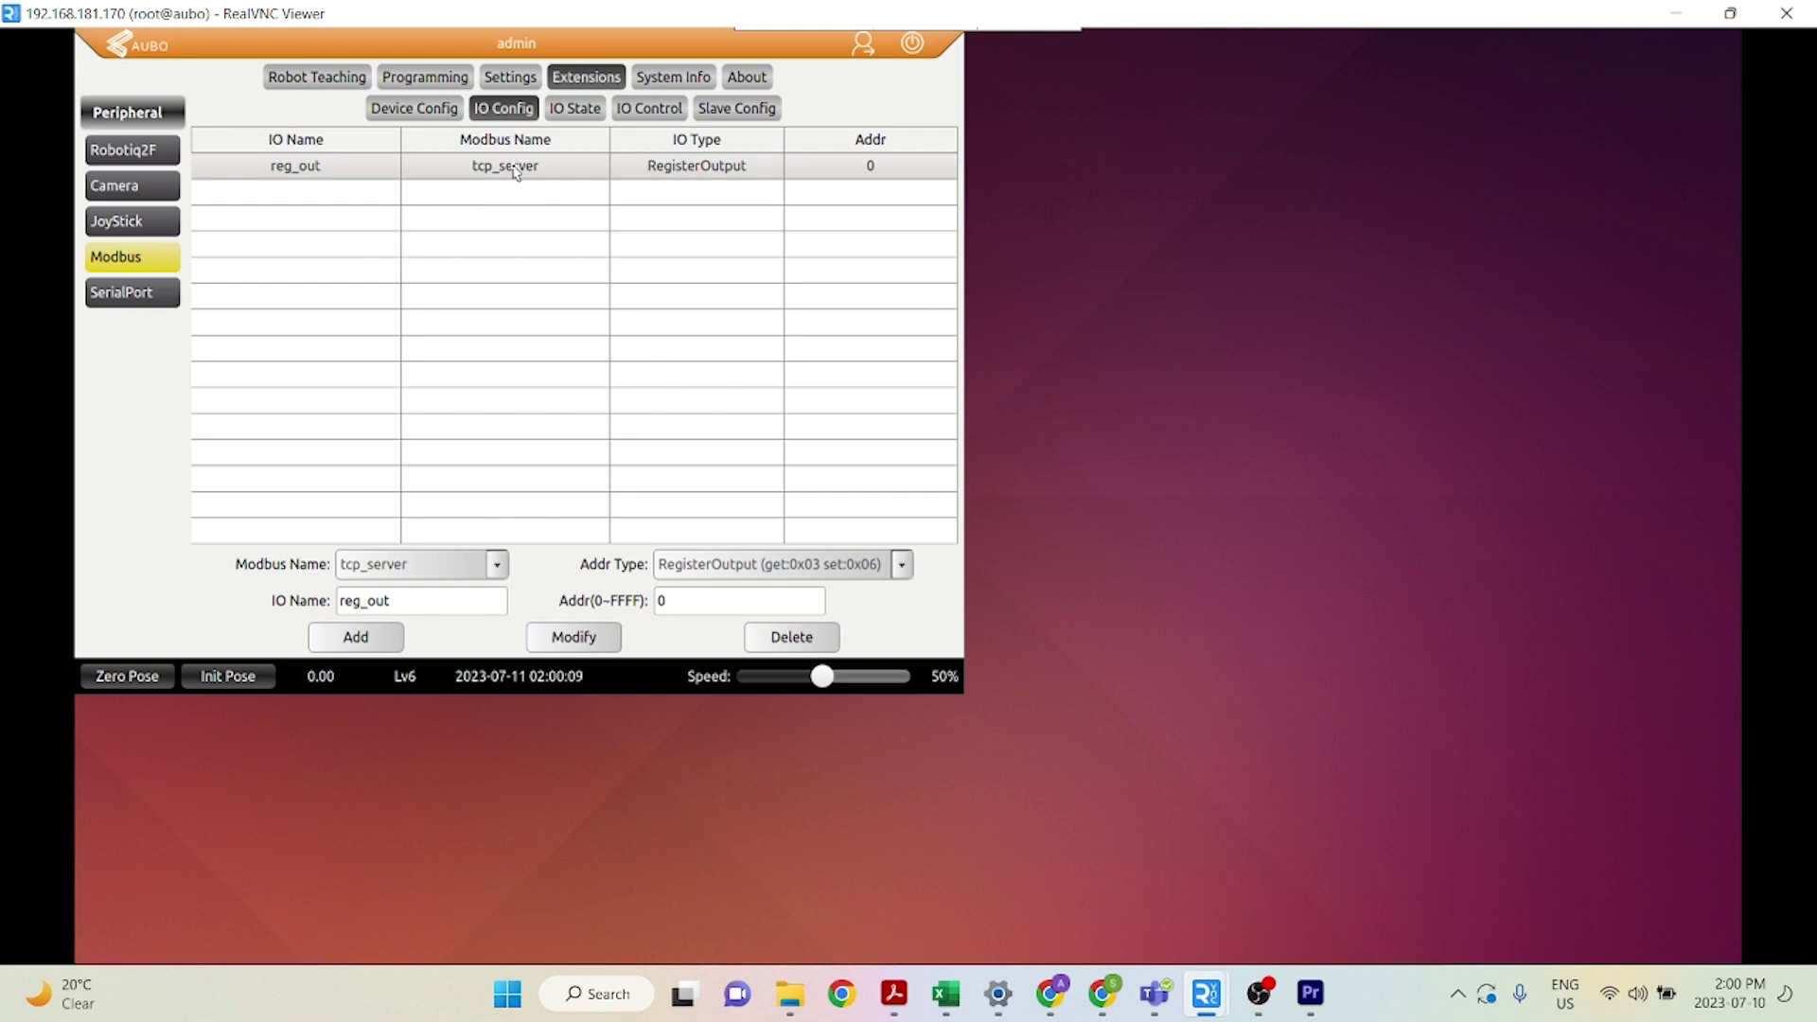
# Step: Check reg_out in the Modbus IO state and IO control views, and return to the IO configuration
pyautogui.click(574, 108)
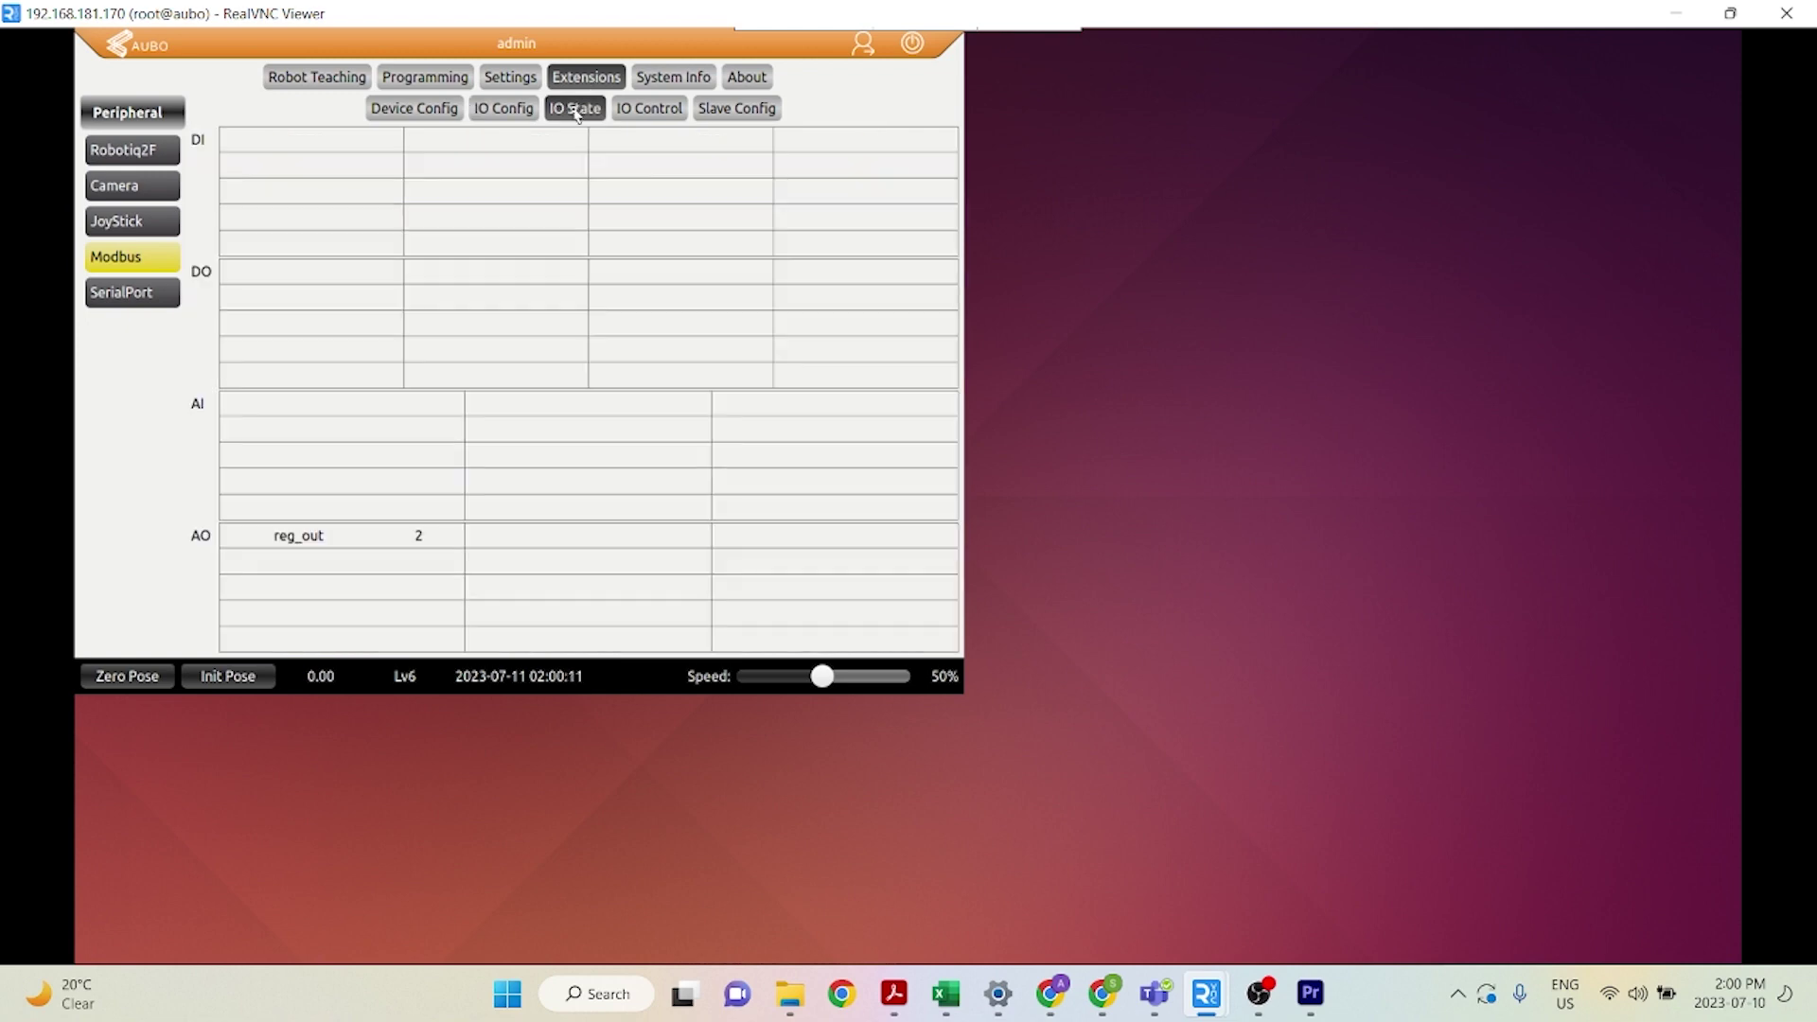
pyautogui.click(643, 113)
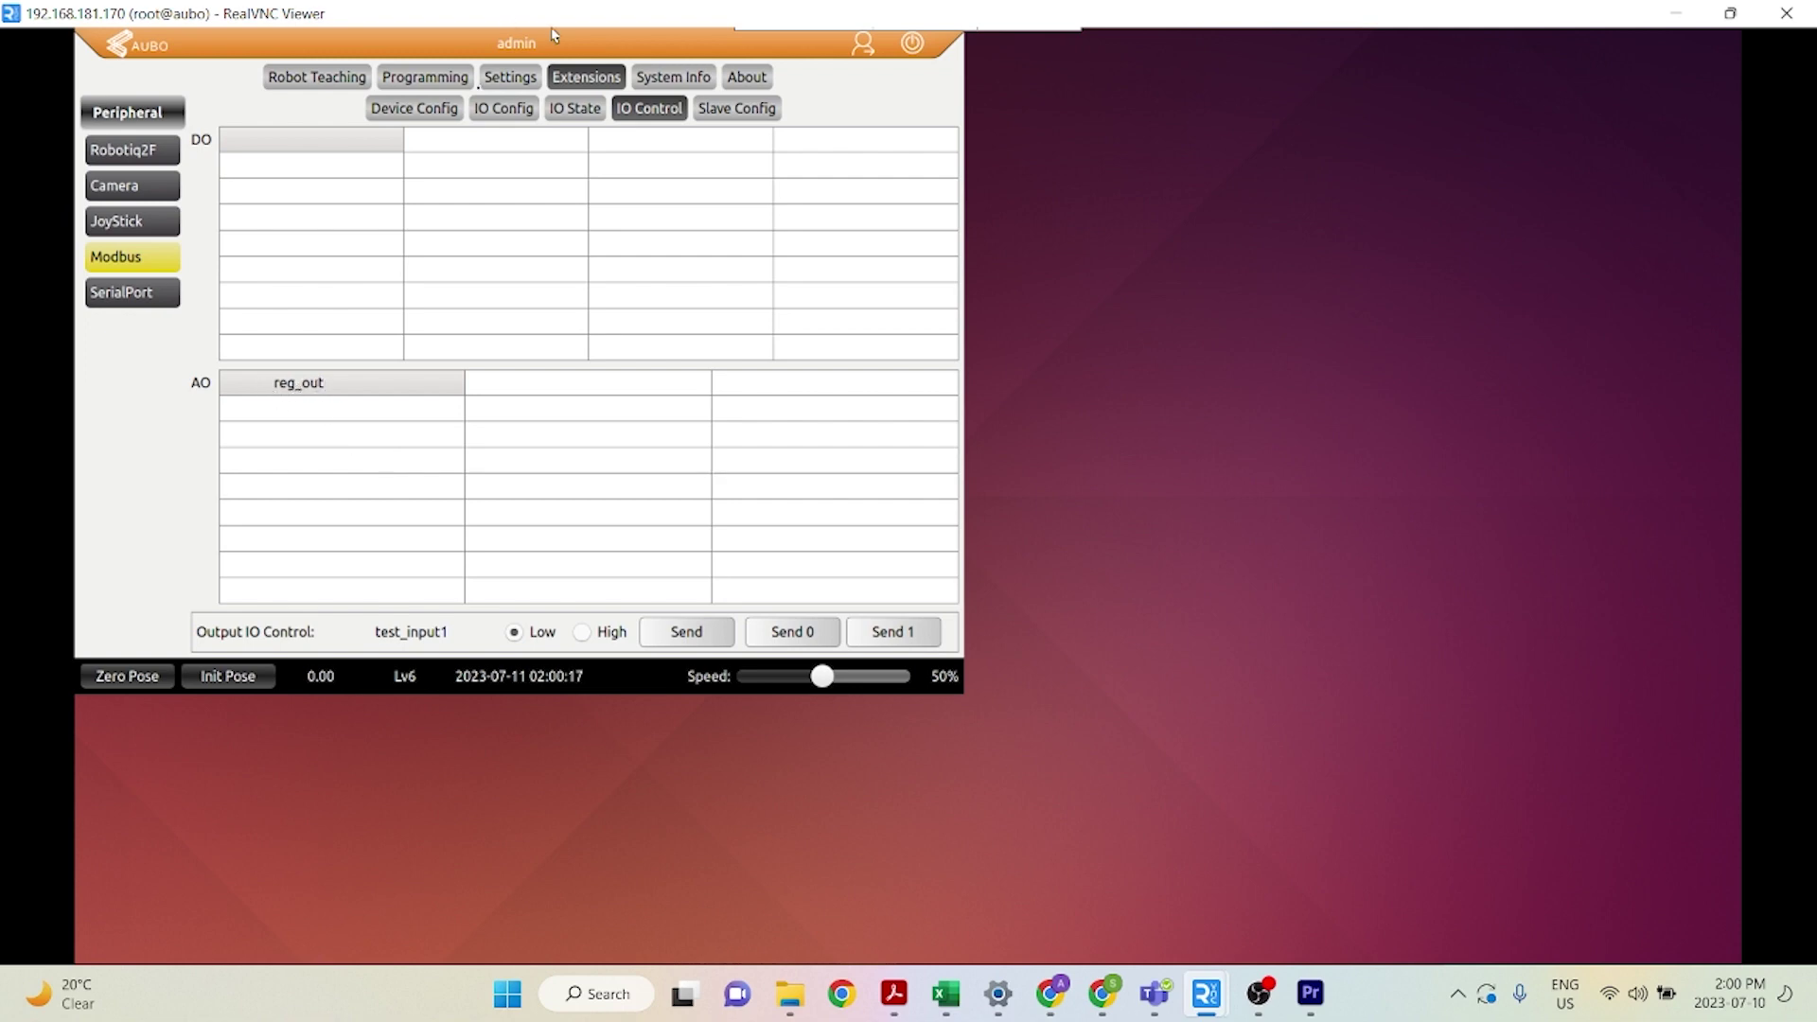
pyautogui.click(504, 112)
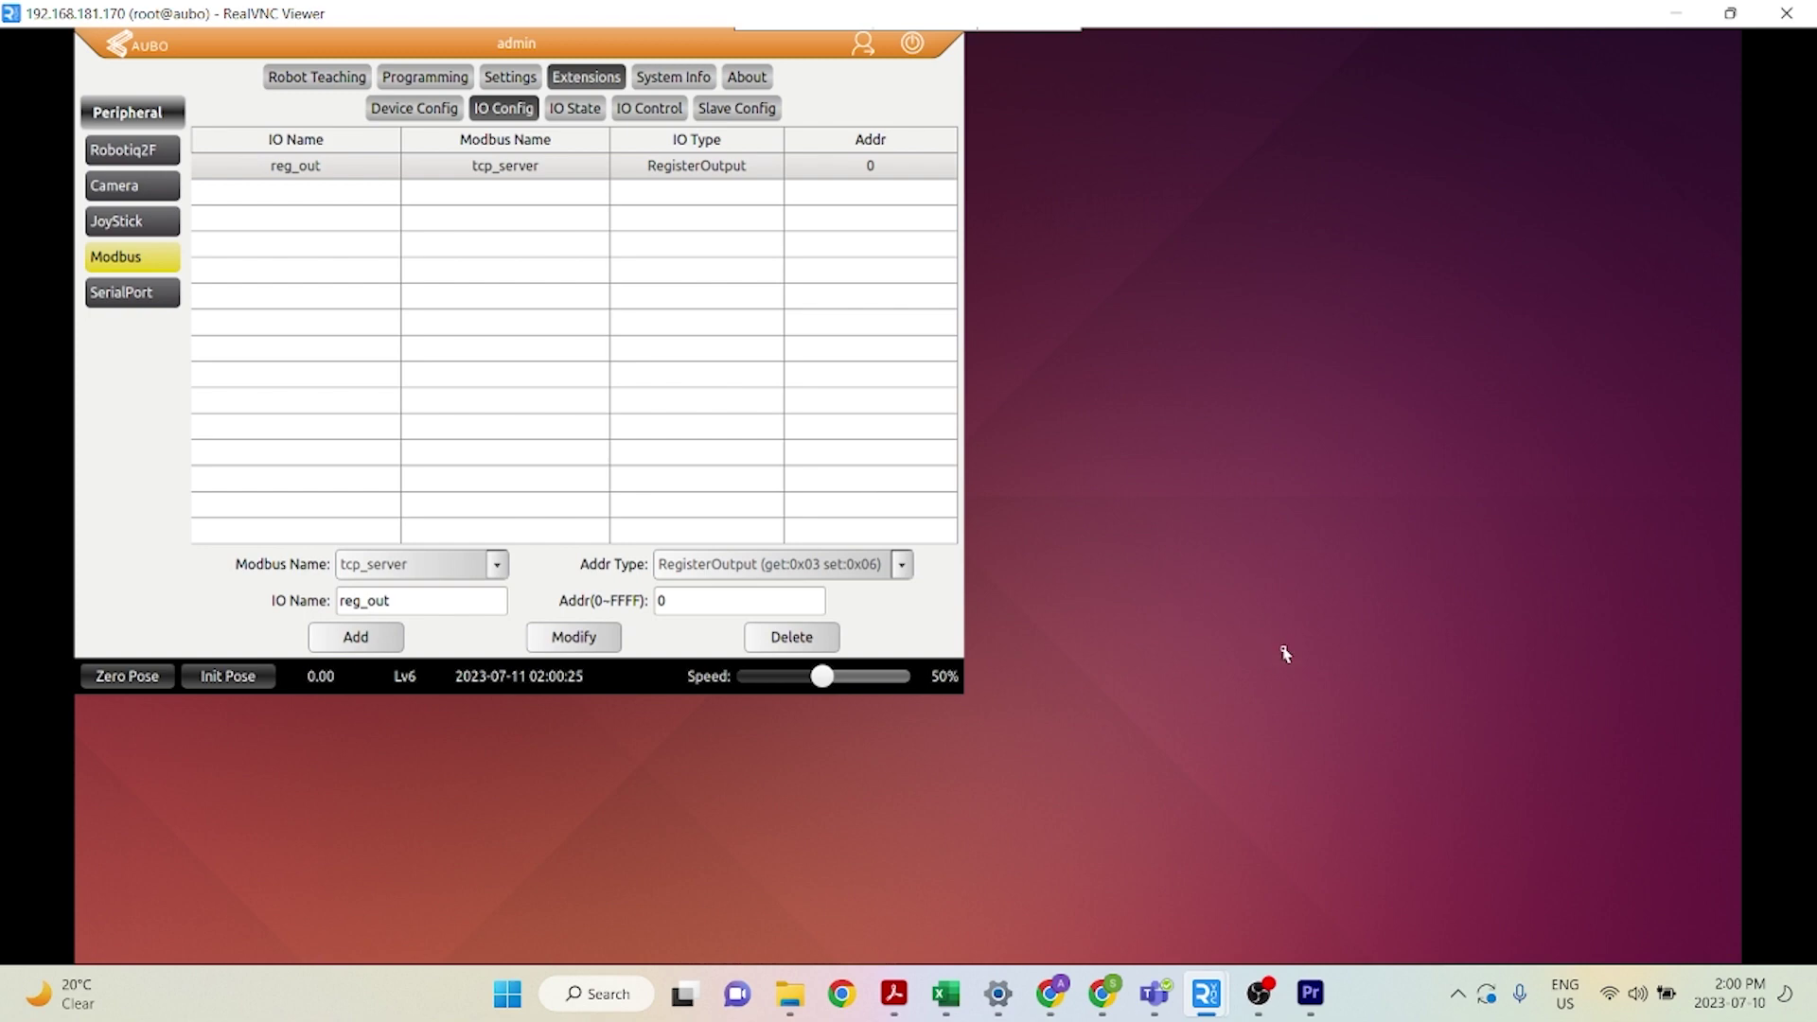
# Step: Switch to the Windows Command Prompt, ping the robot at 192.168.181.170, and minimize the window
pyautogui.click(635, 995)
pyautogui.write('cmd')
pyautogui.press('Return')
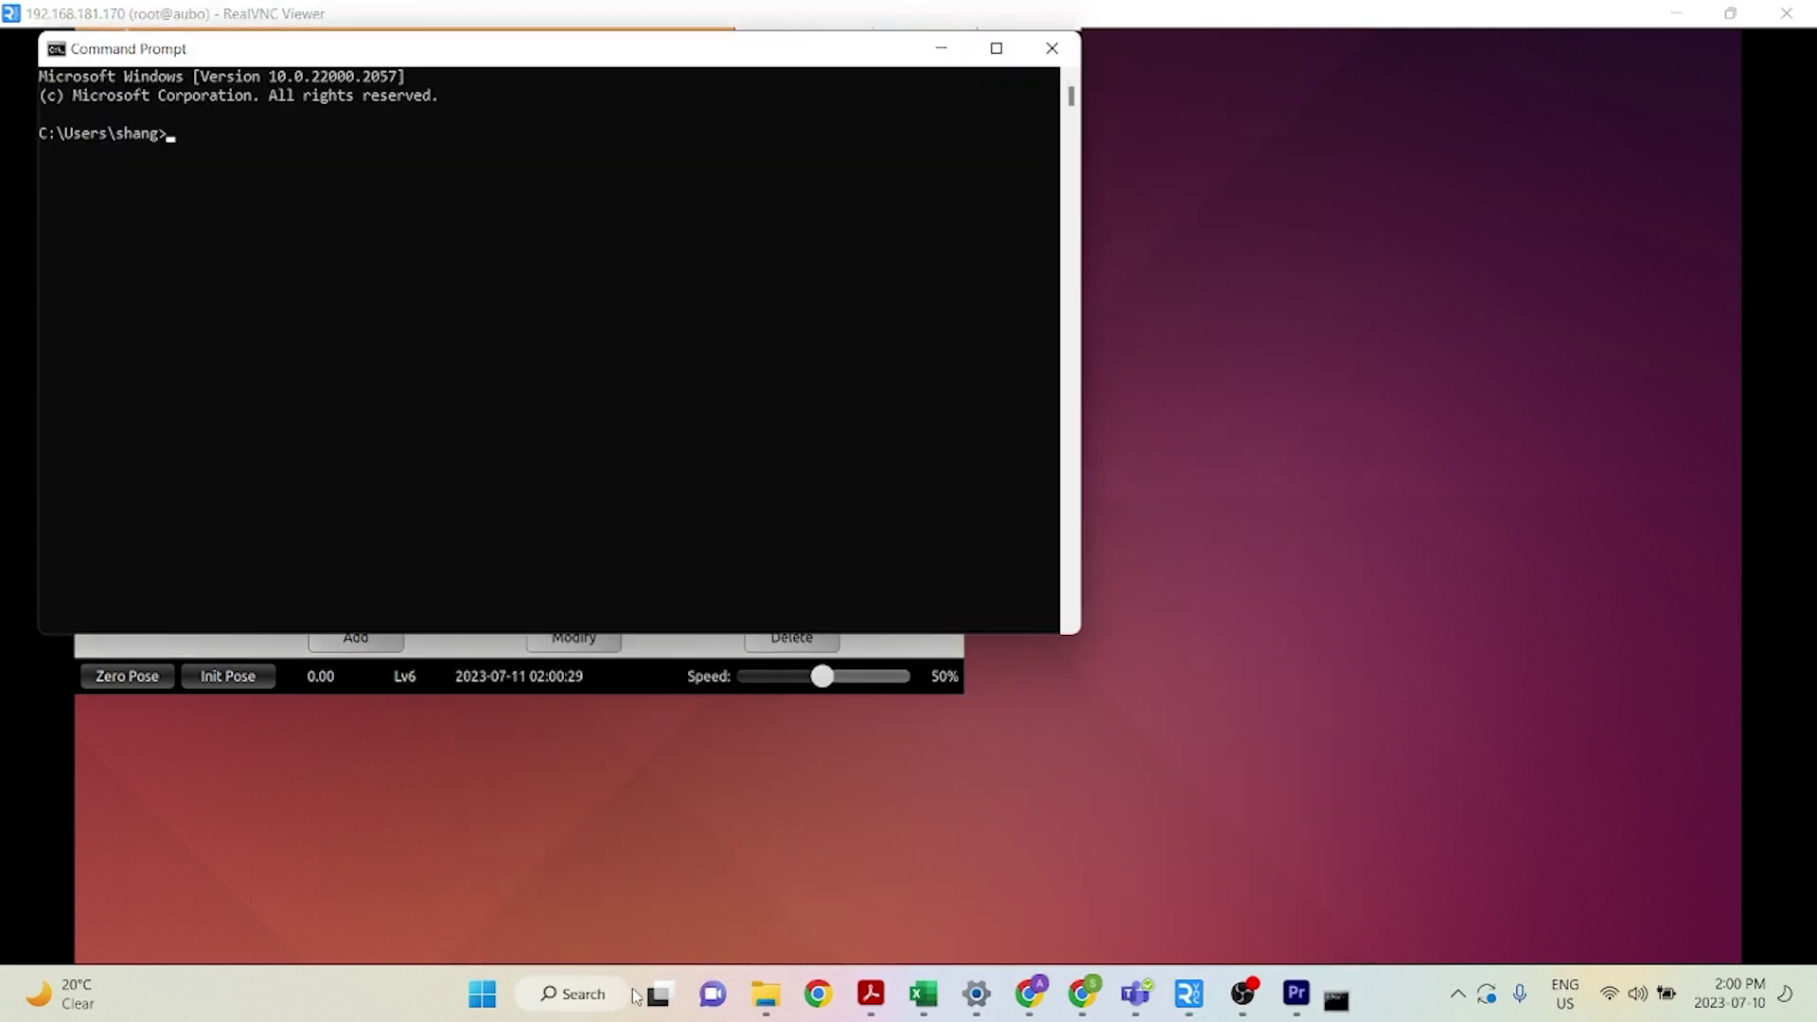
pyautogui.write('ping 192.168.')
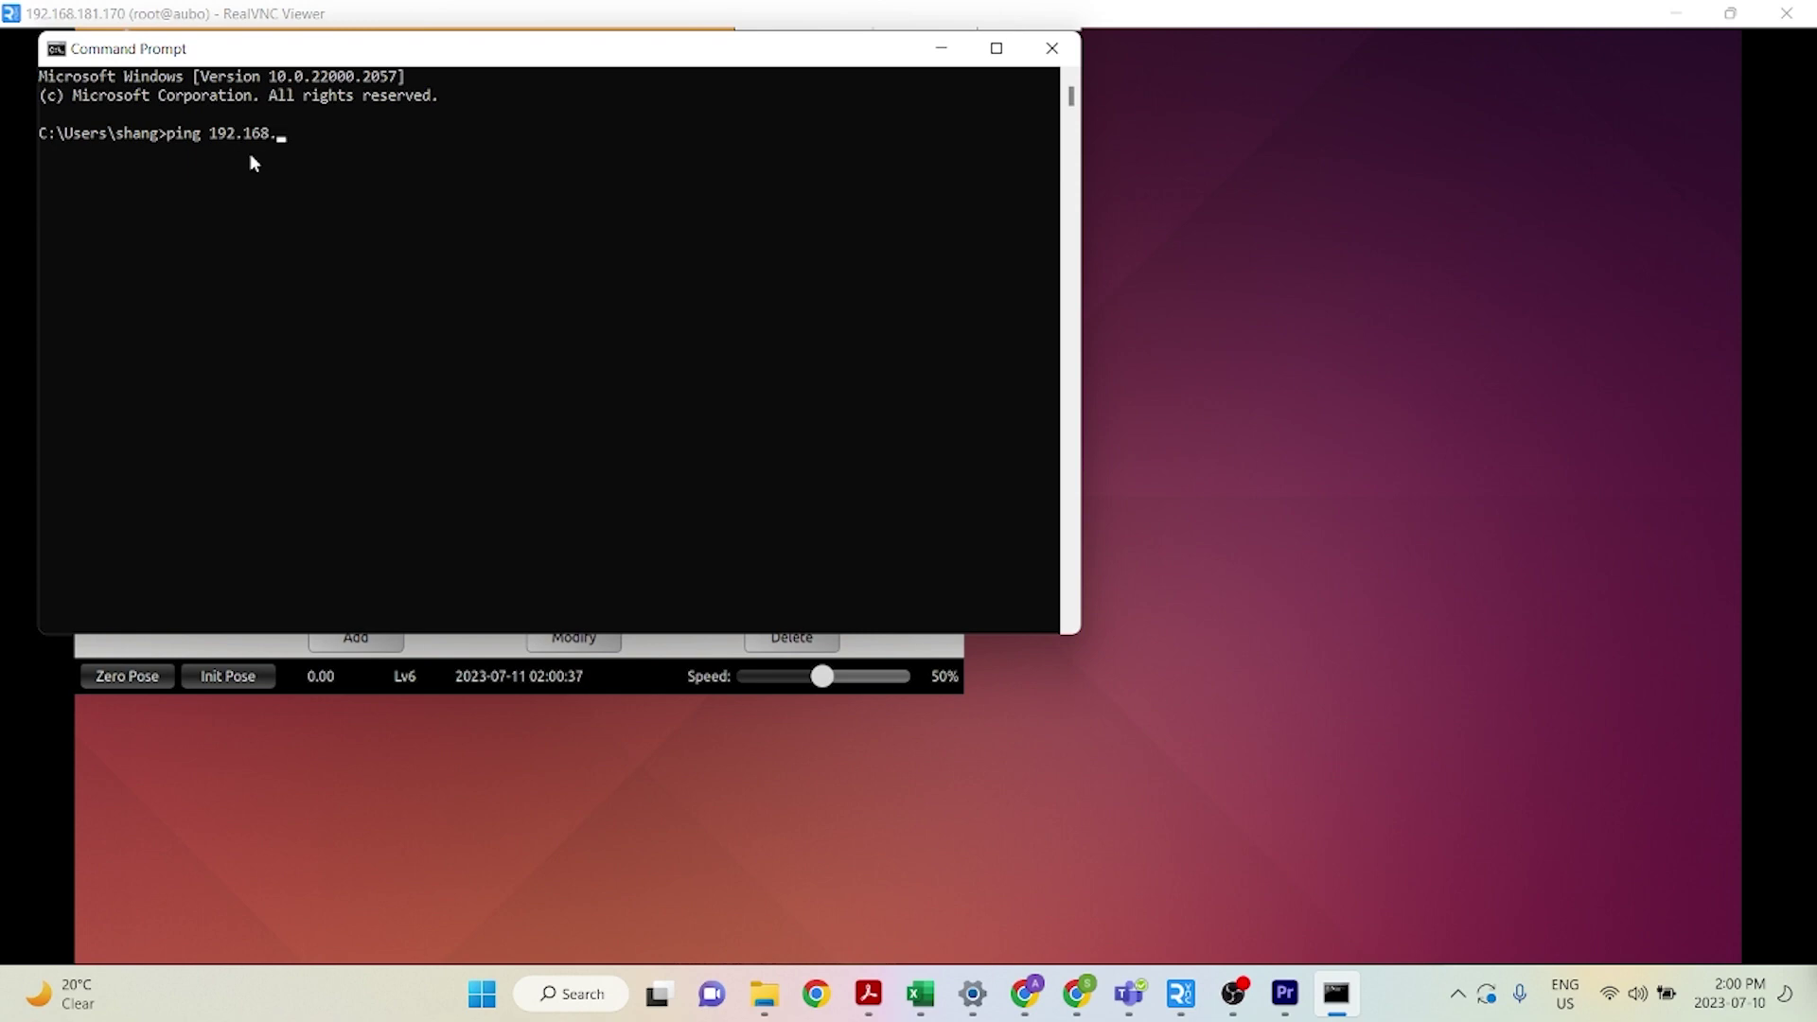
pyautogui.write('181.170')
pyautogui.press('Return')
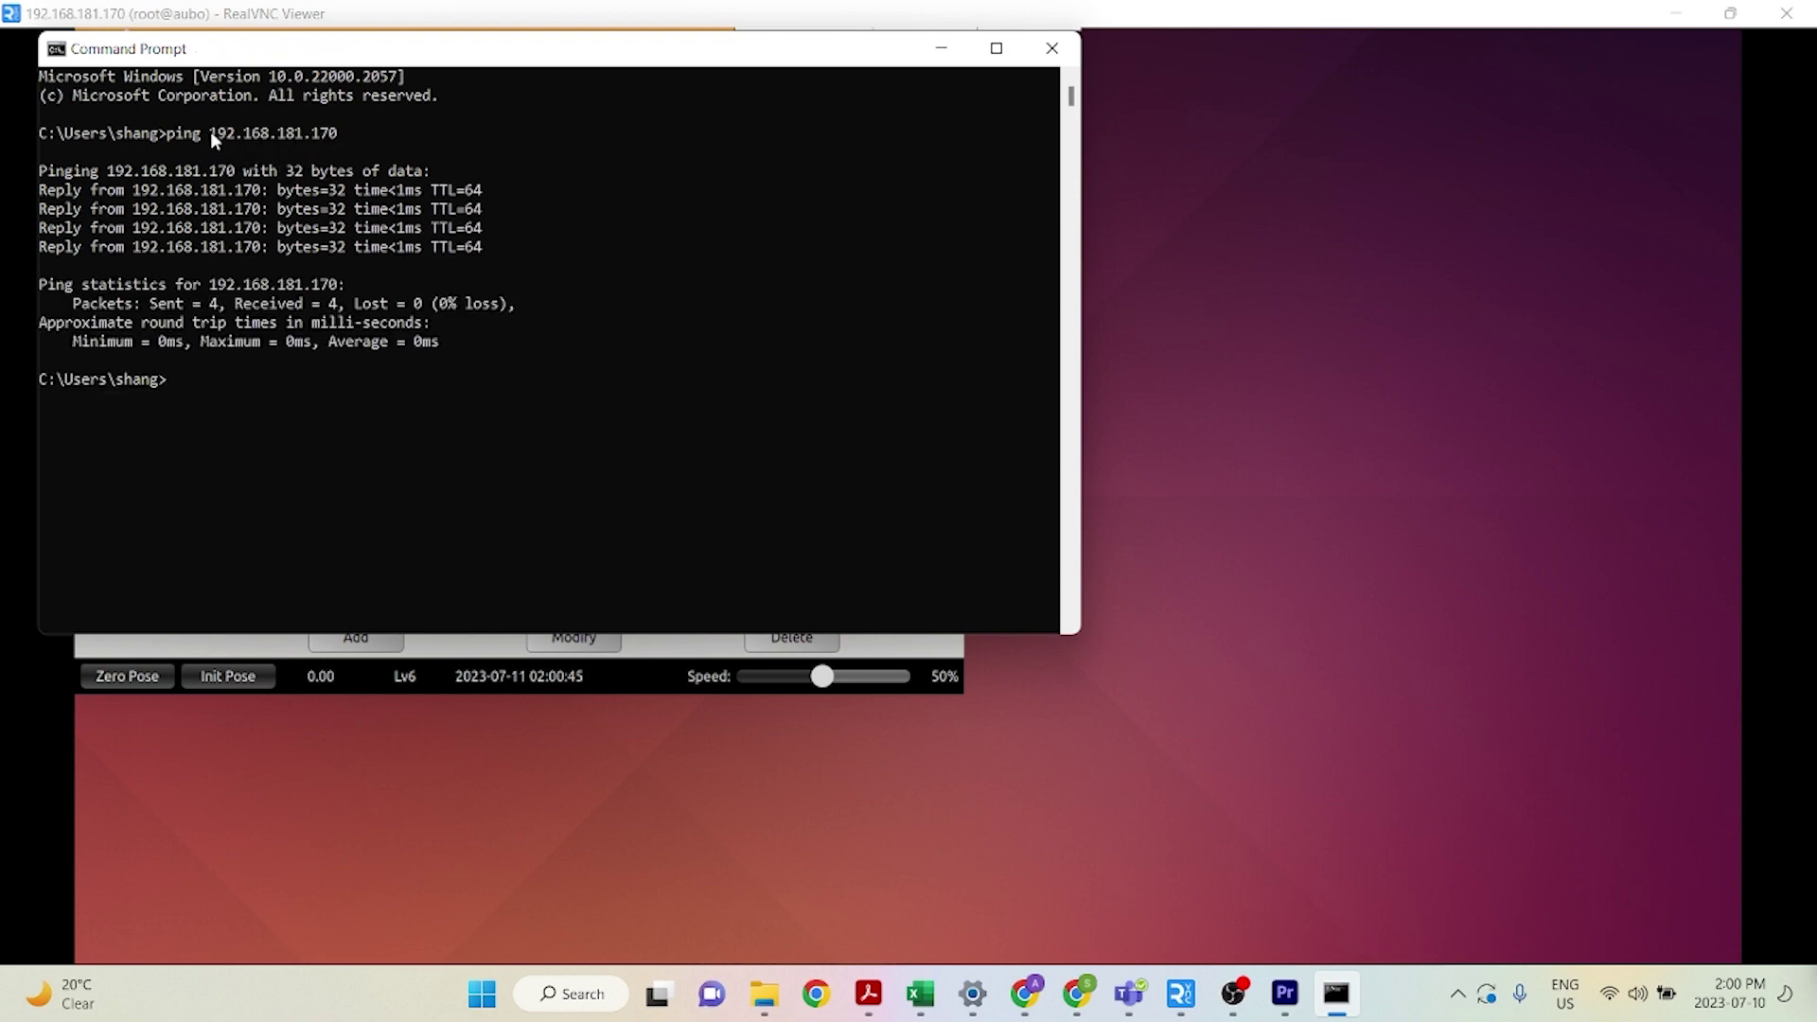
pyautogui.moveTo(327, 55); pyautogui.dragTo(774, 64)
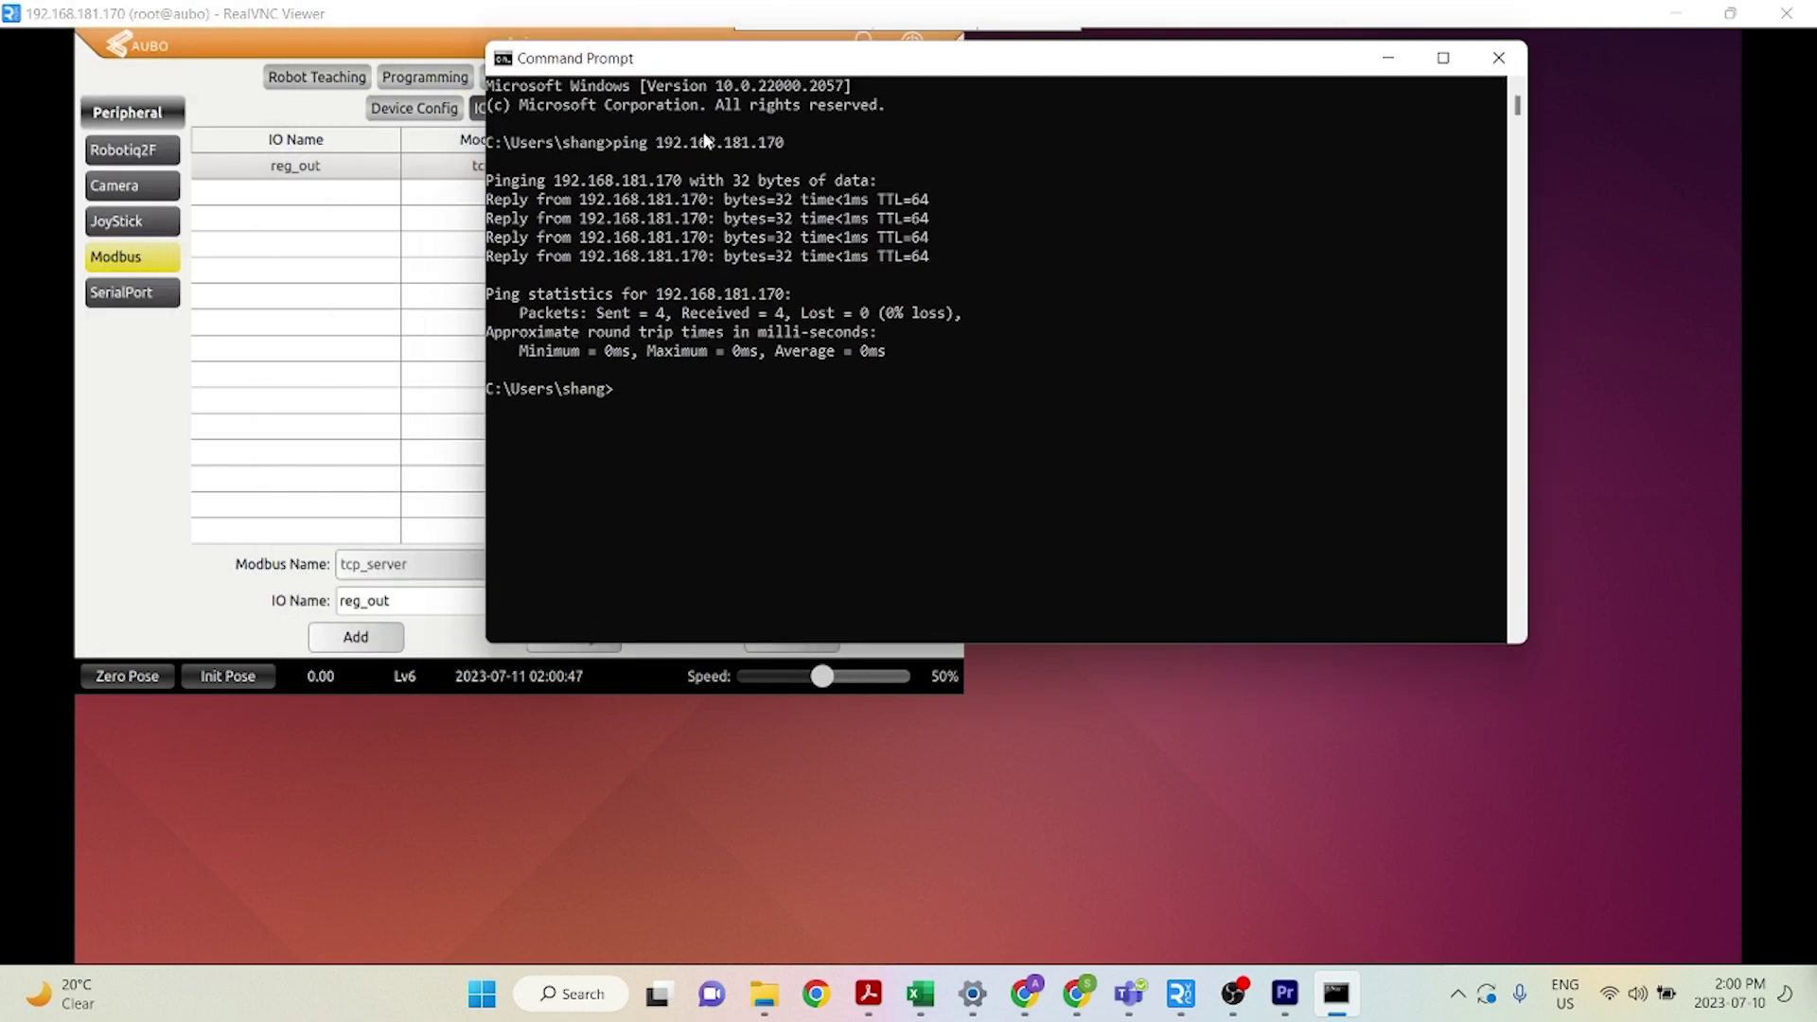
pyautogui.click(1391, 62)
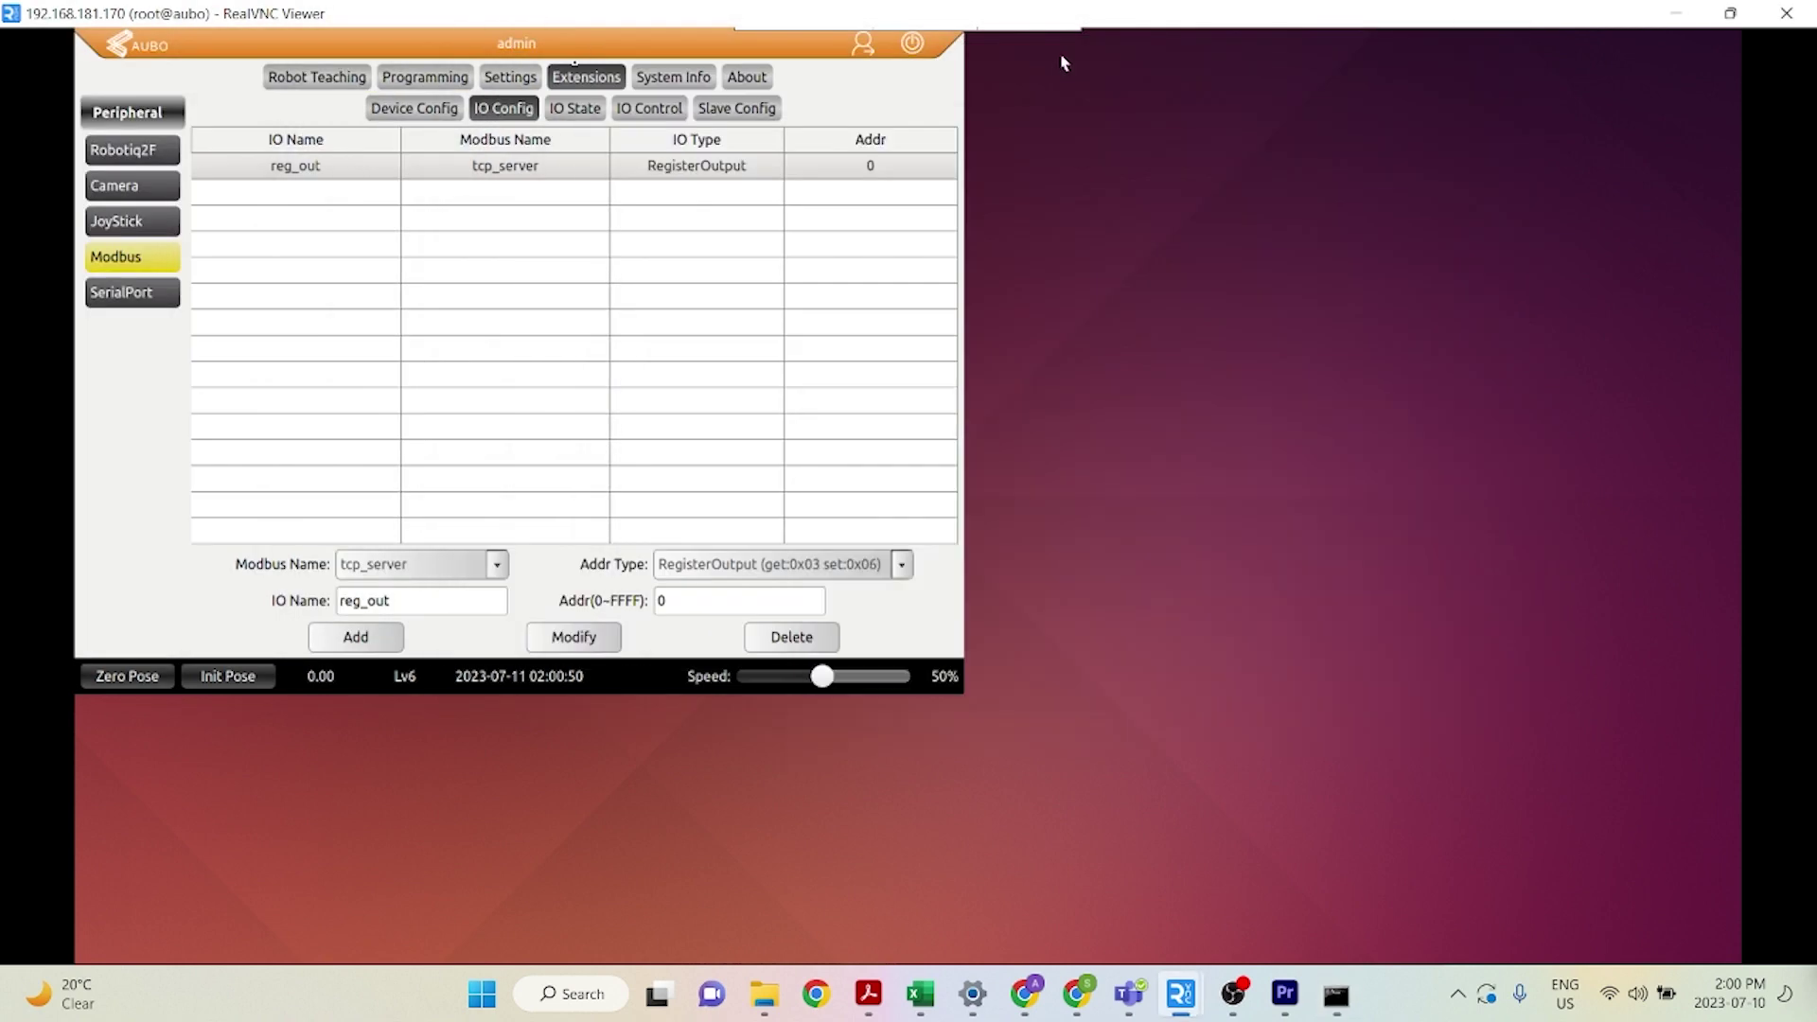
# Step: Run ifconfig in the robot's network settings and compare its eth1 address with the pinged address in Command Prompt
pyautogui.click(511, 80)
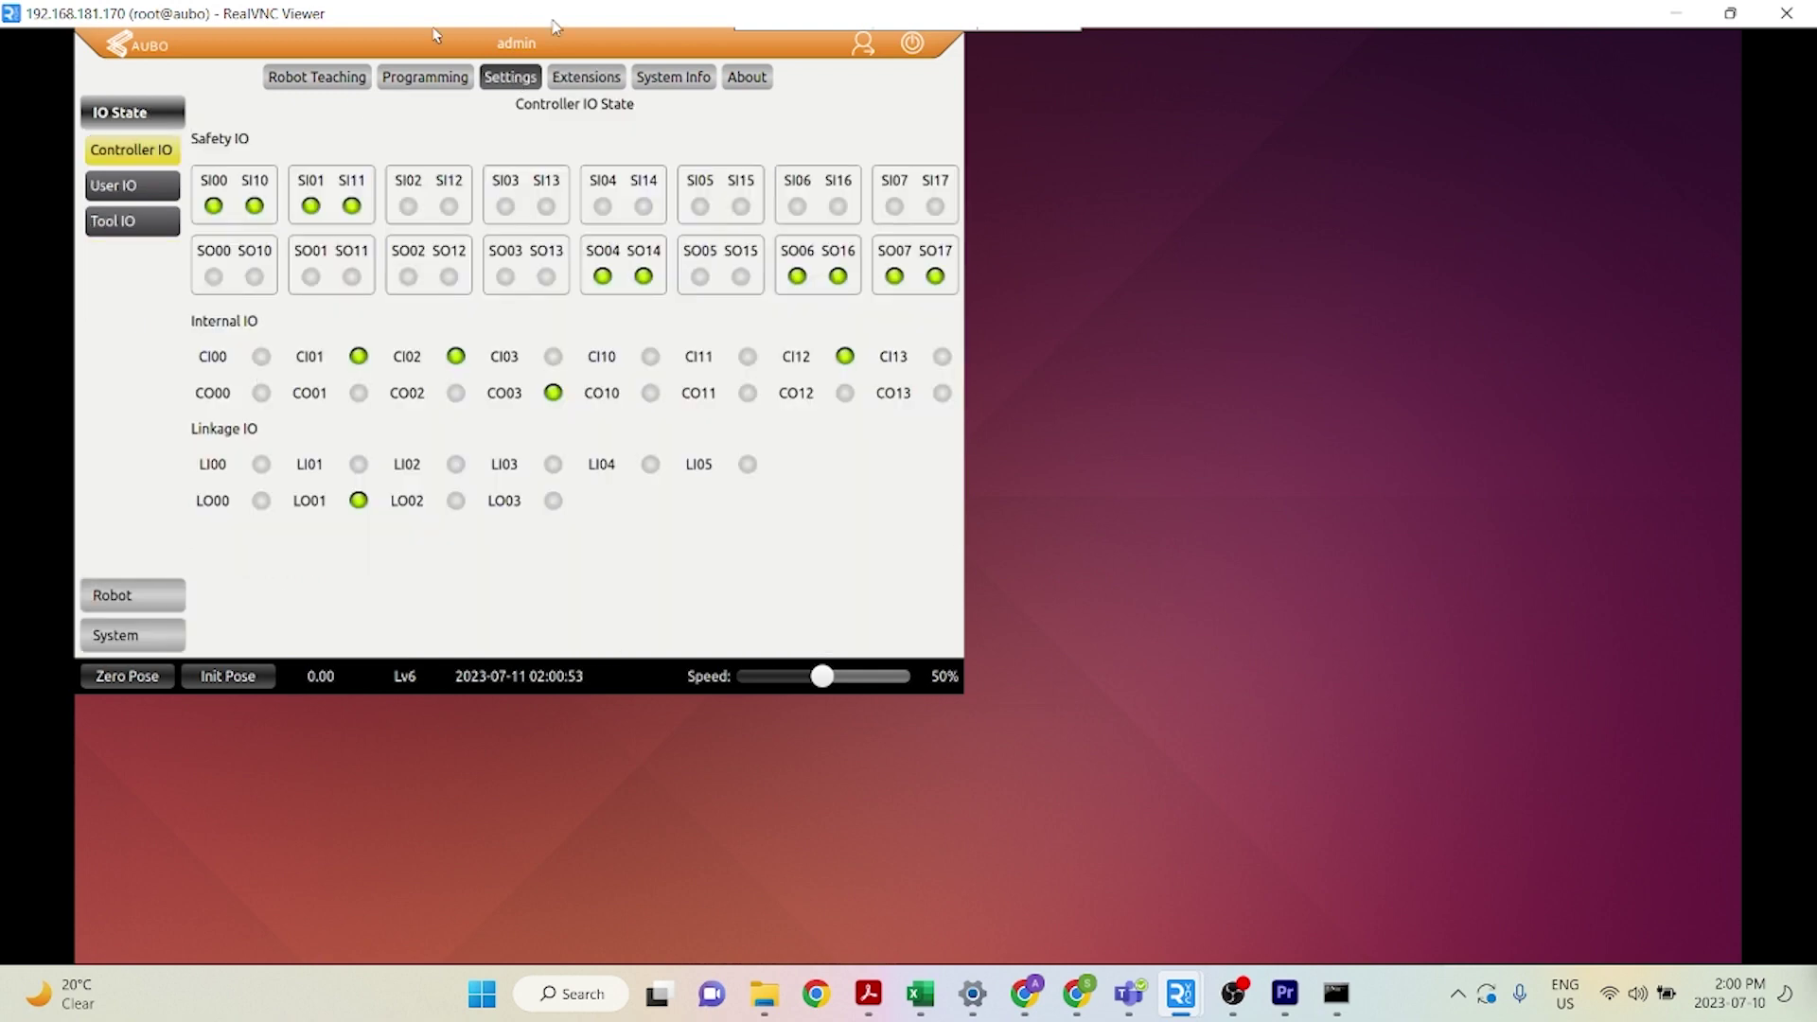
pyautogui.click(129, 635)
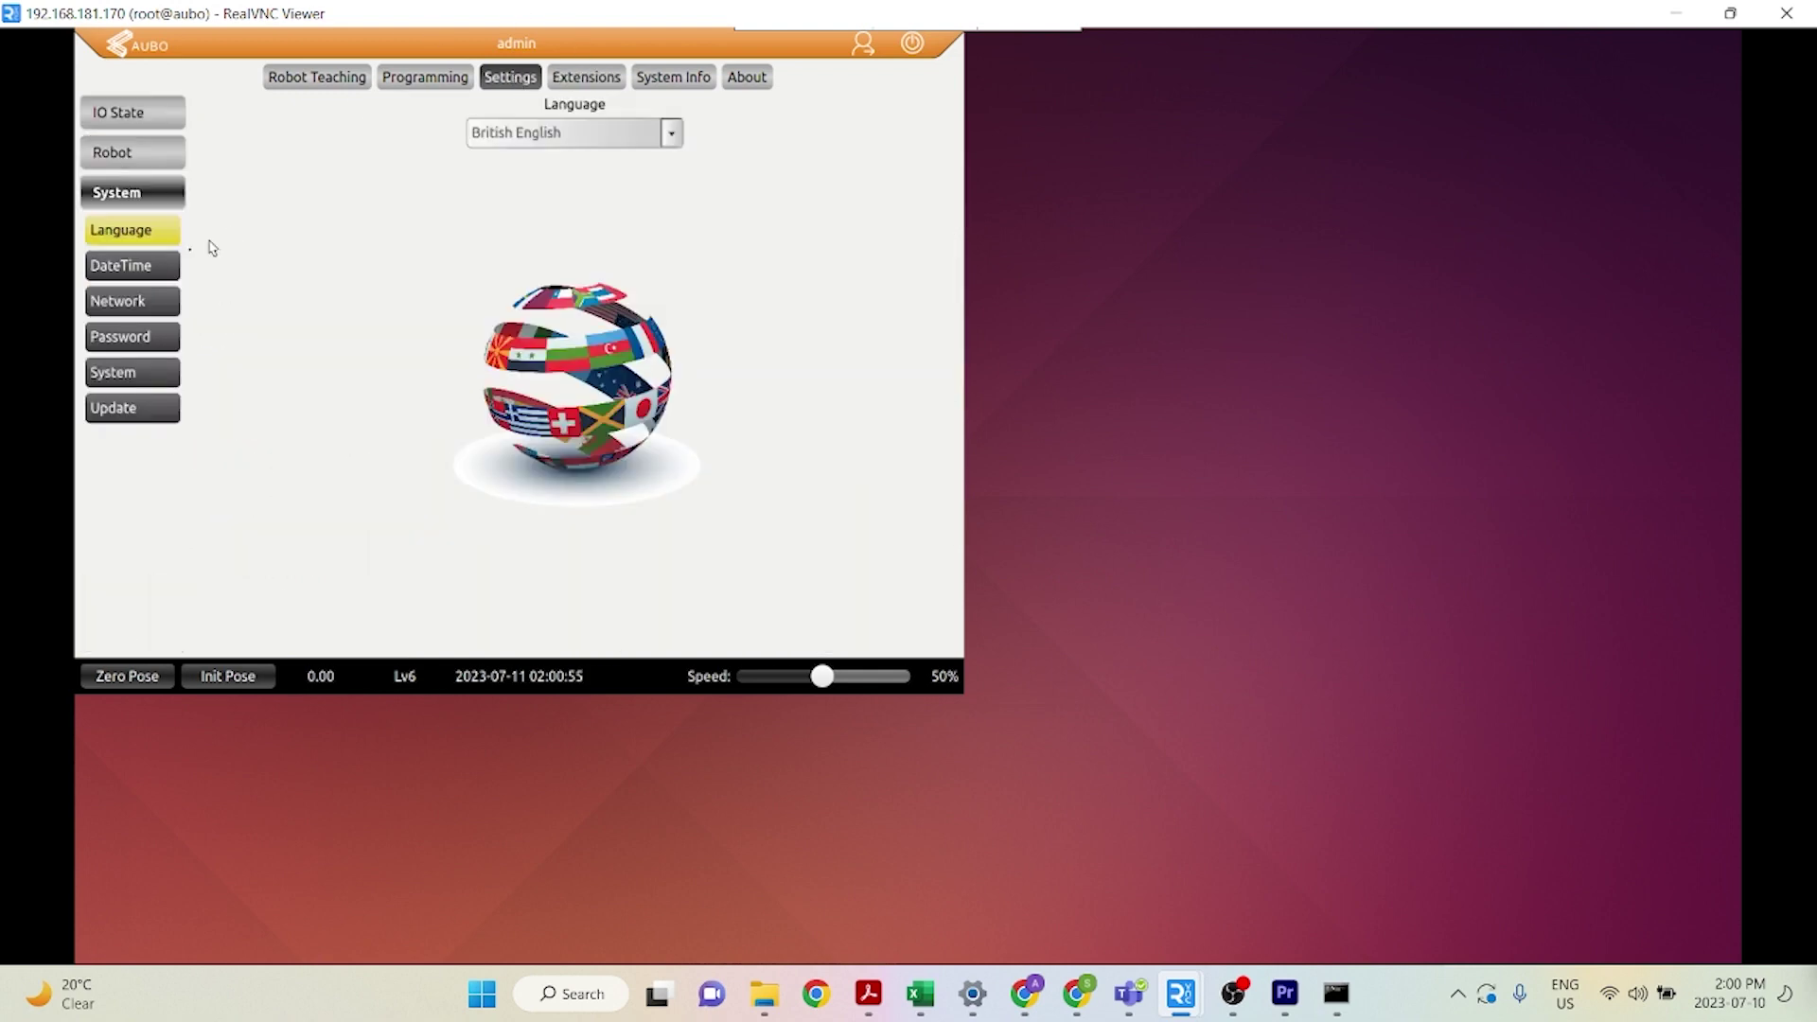
pyautogui.click(124, 305)
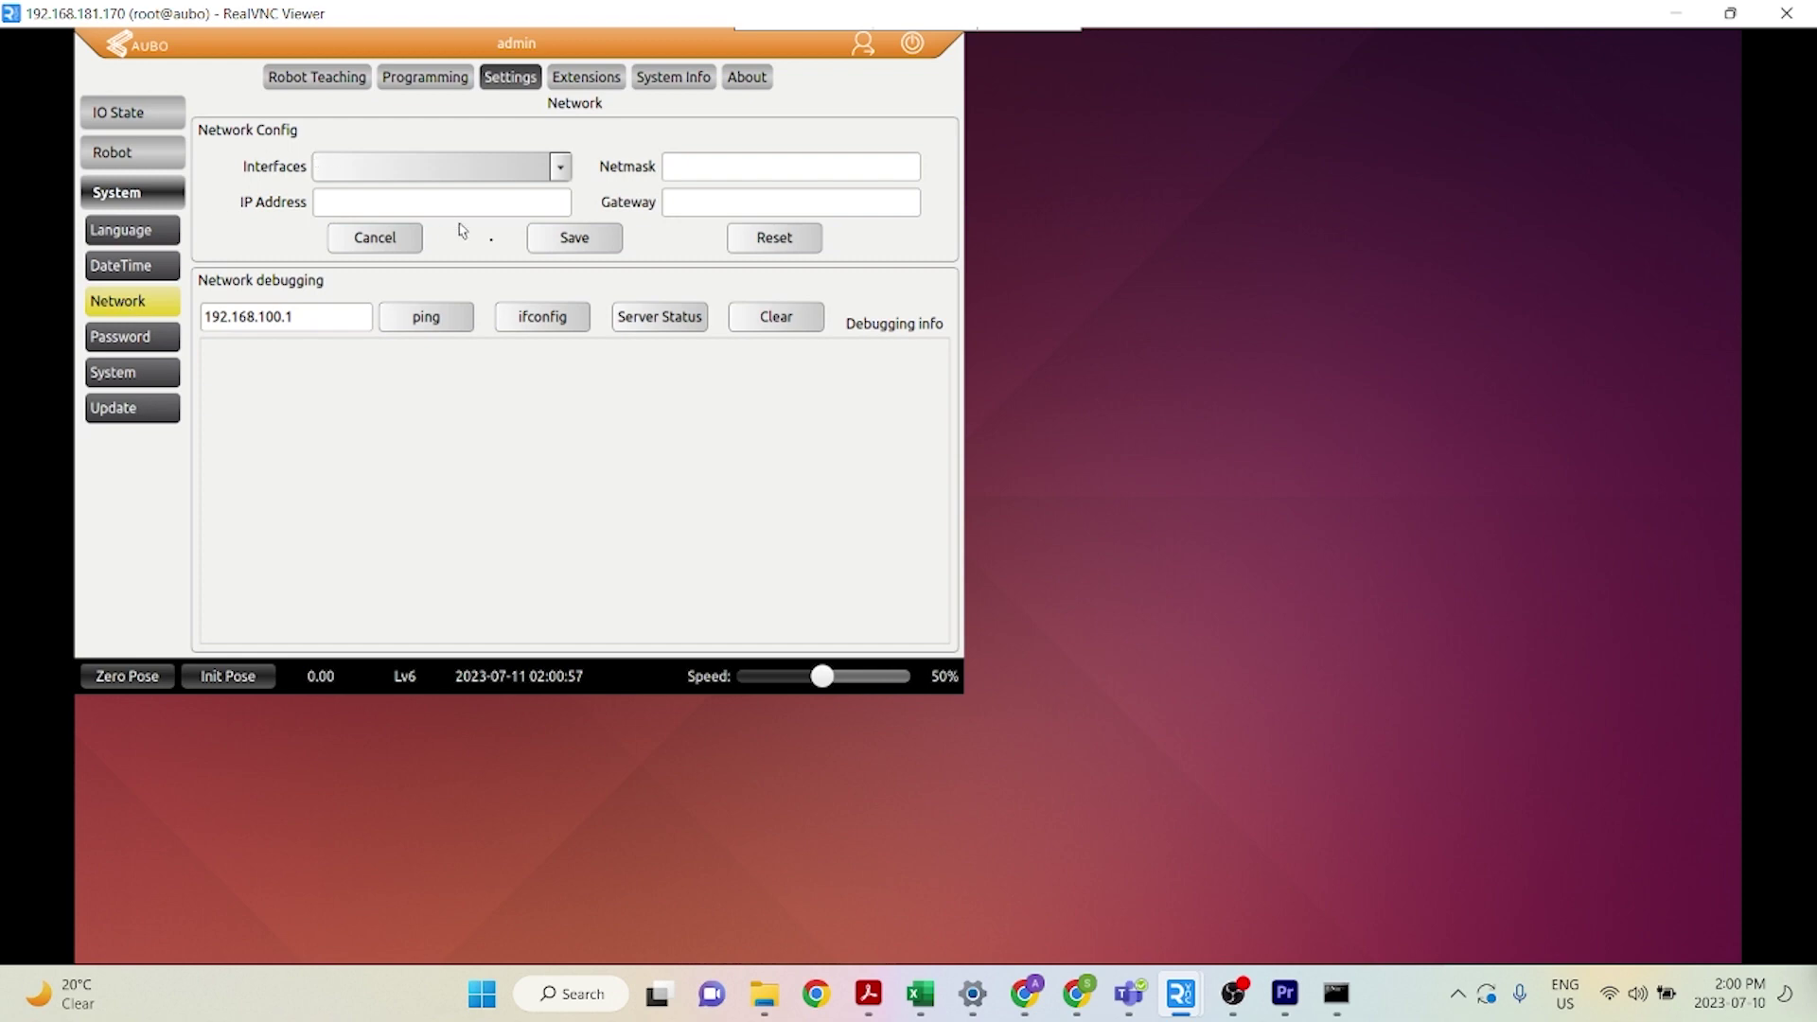
pyautogui.click(536, 324)
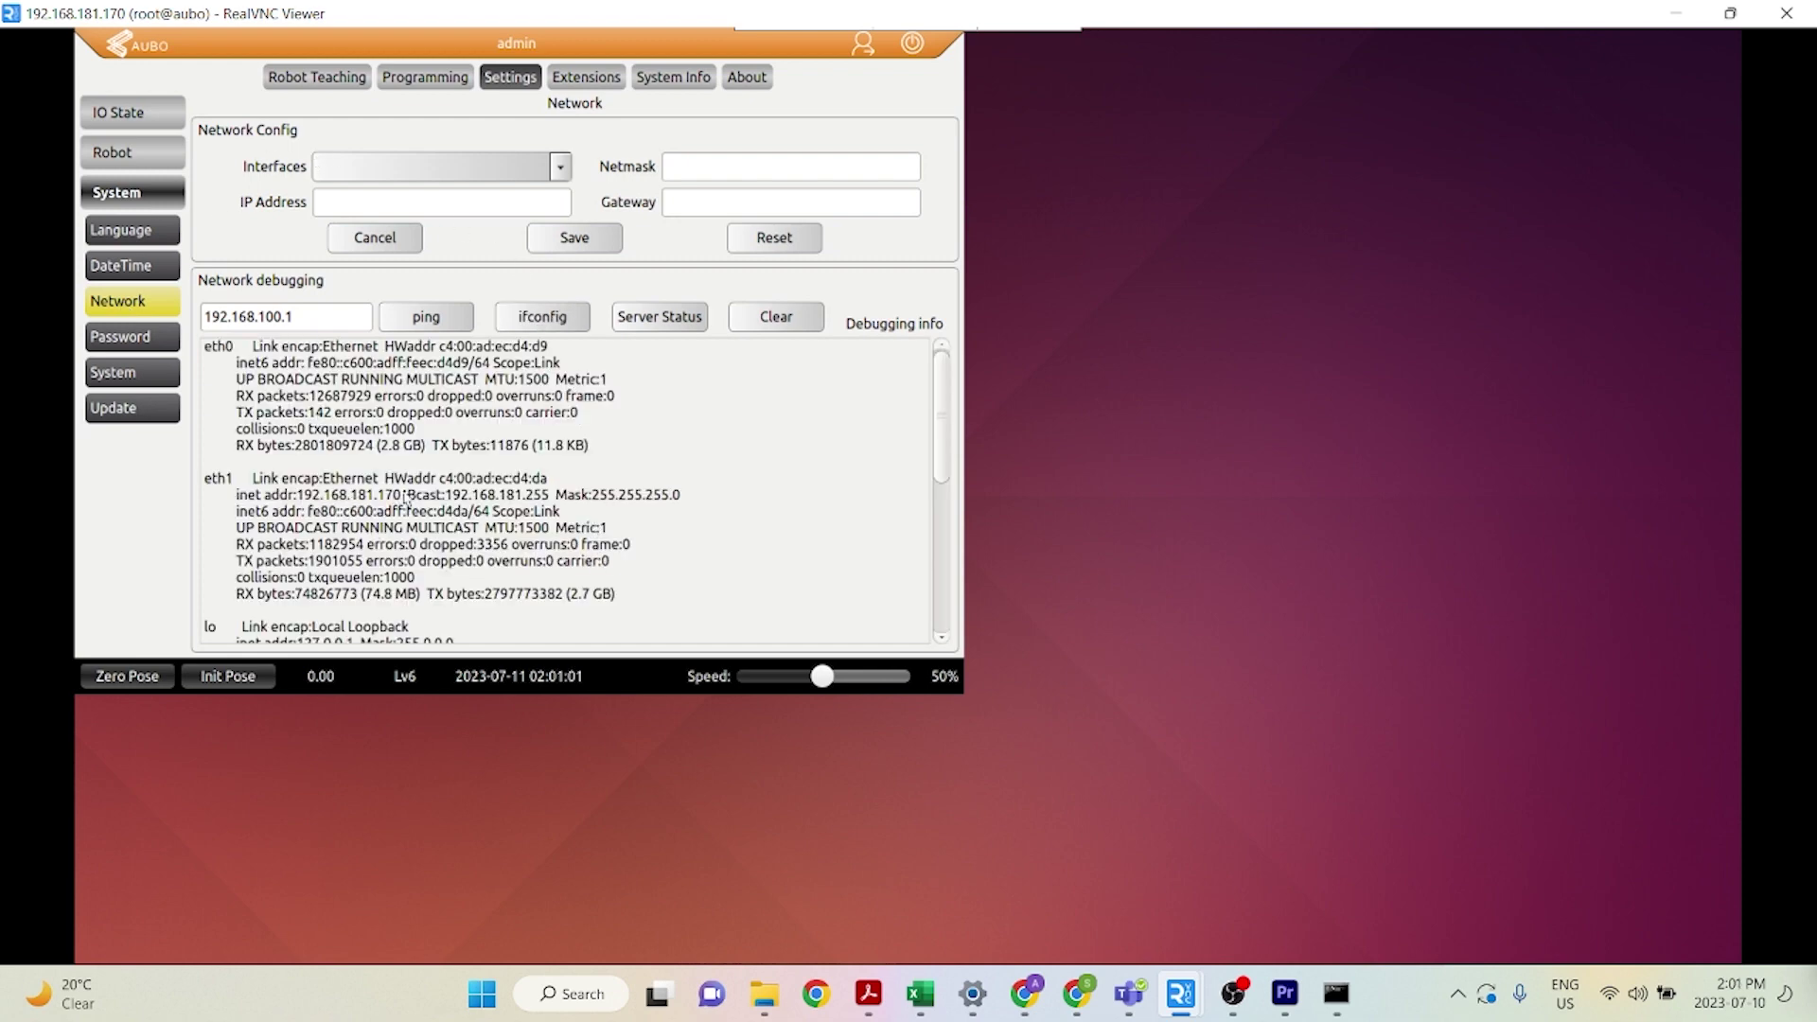
pyautogui.click(1335, 993)
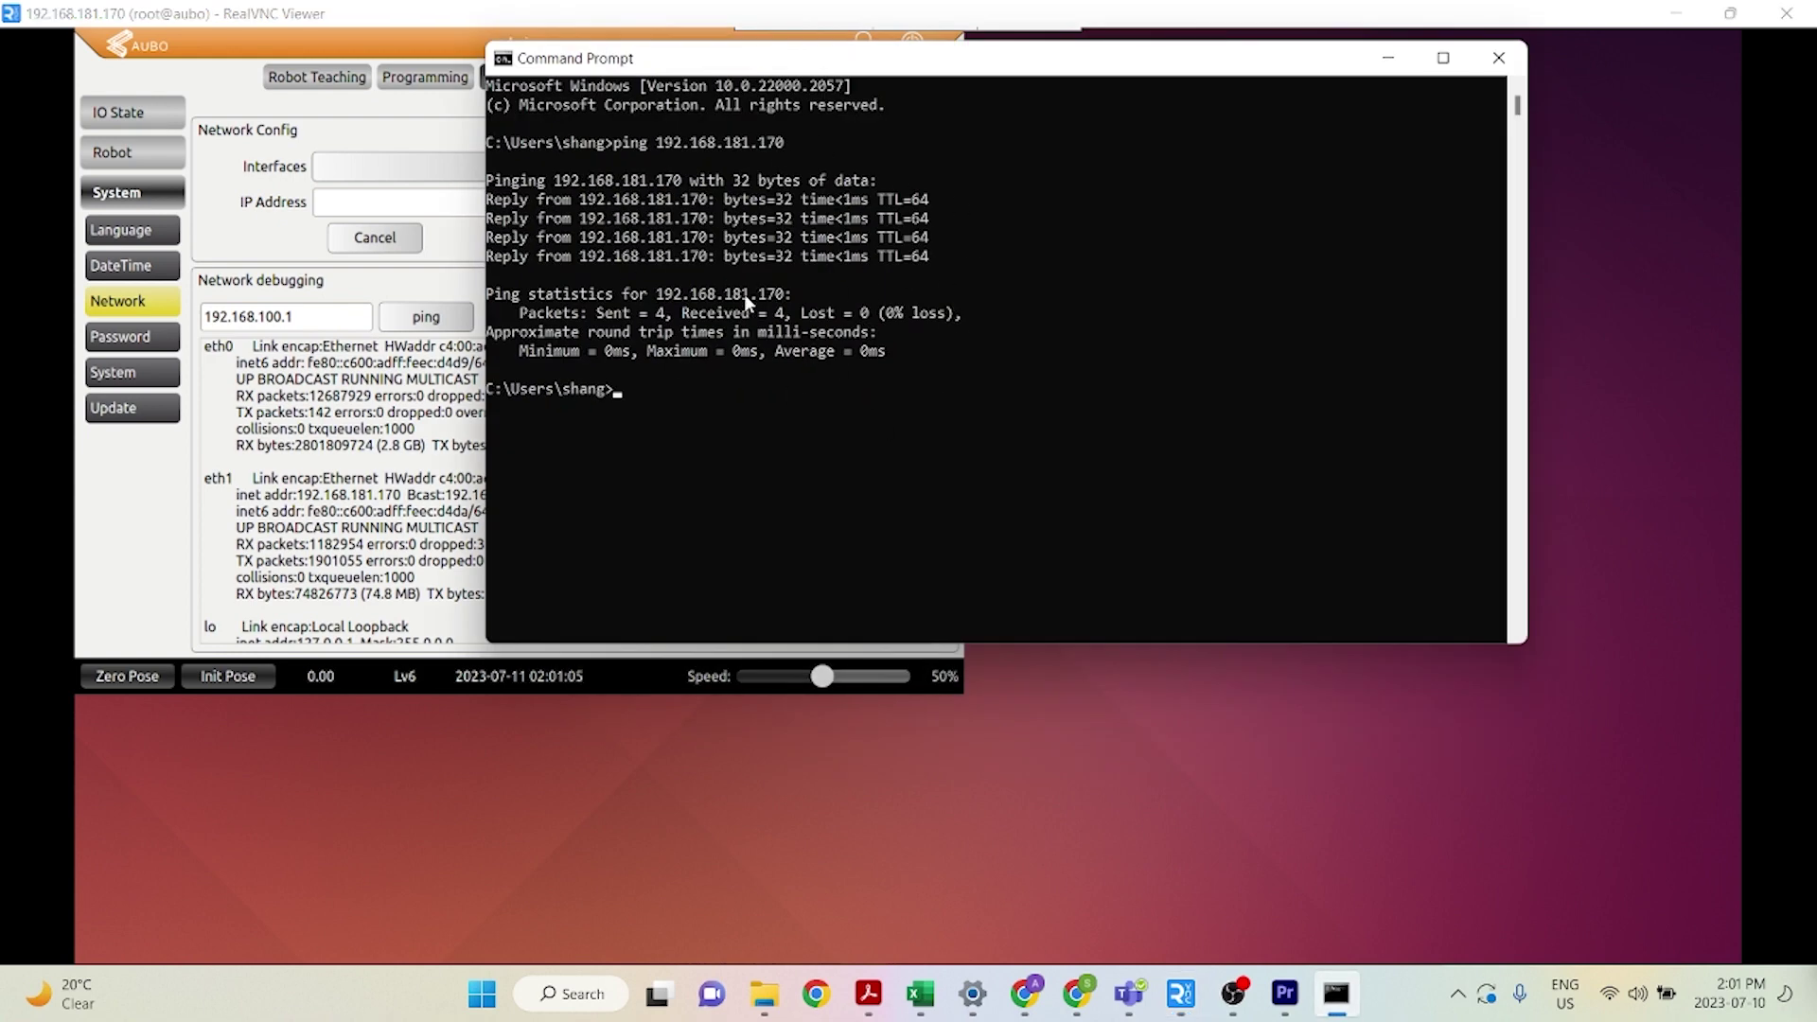
pyautogui.click(1389, 60)
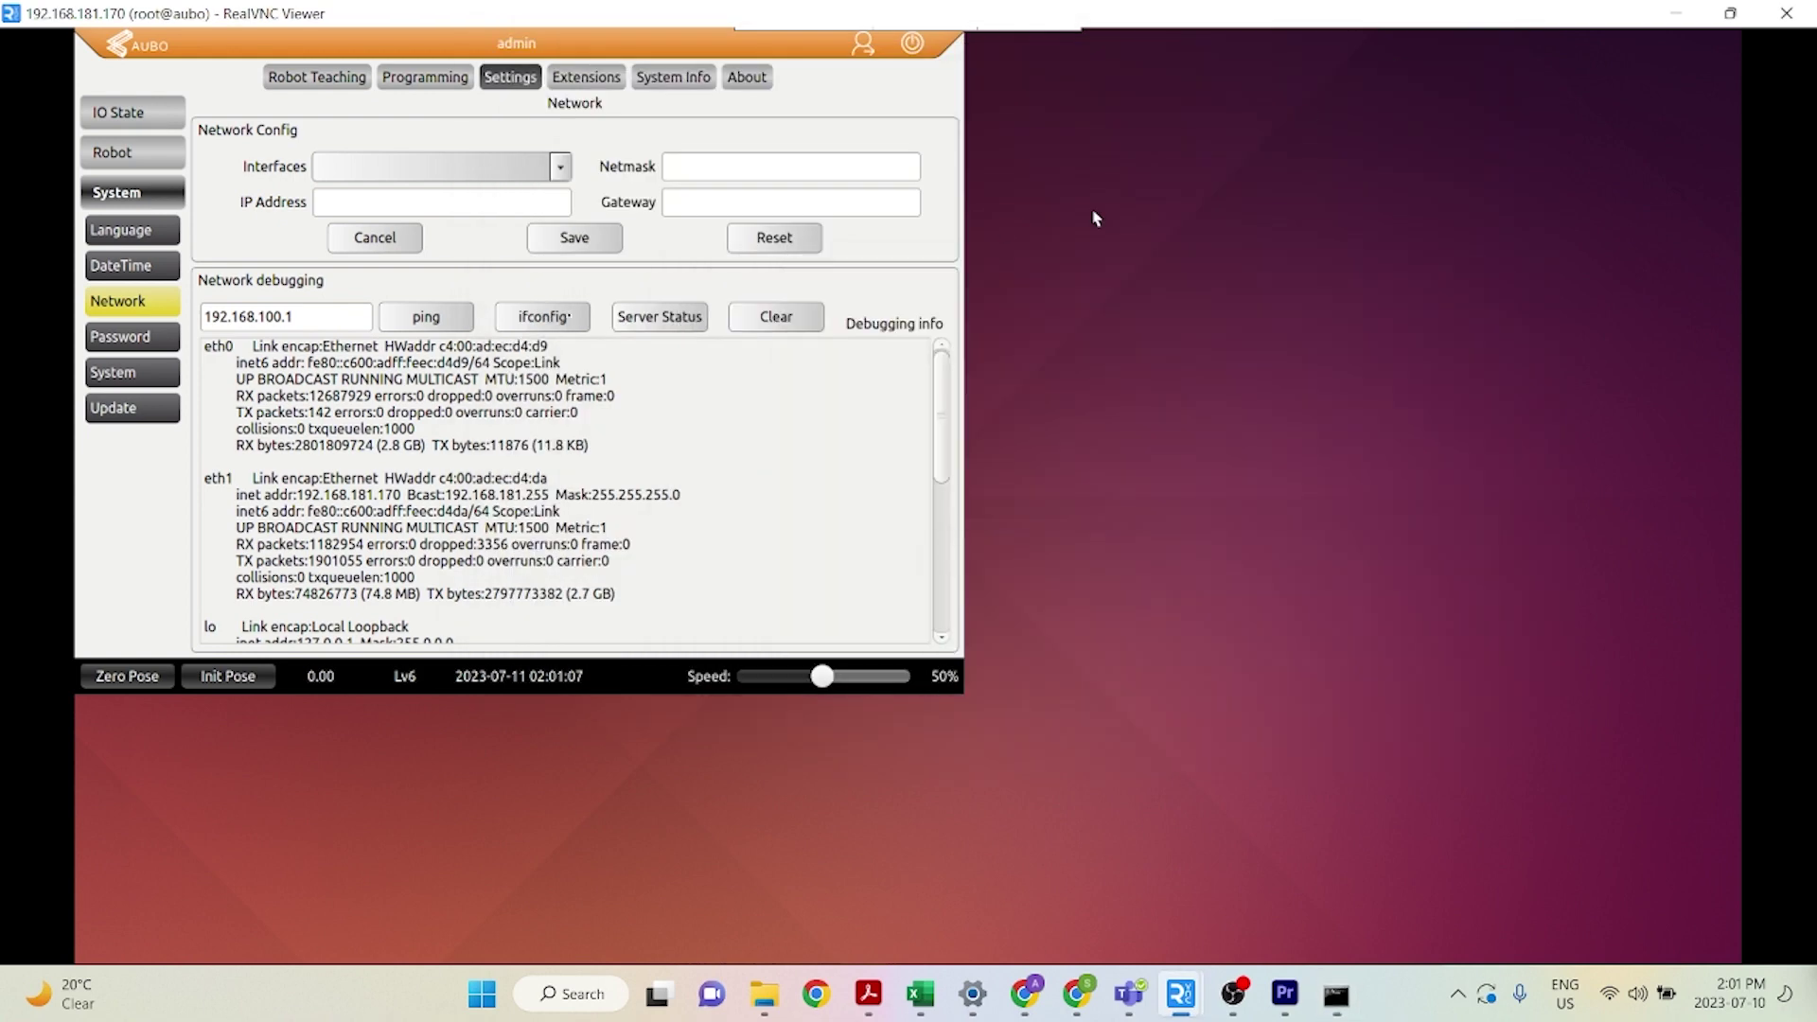
# Step: Launch Modbus Poll on the PC and place its window beside the robot's Modbus IO configuration view
pyautogui.click(585, 77)
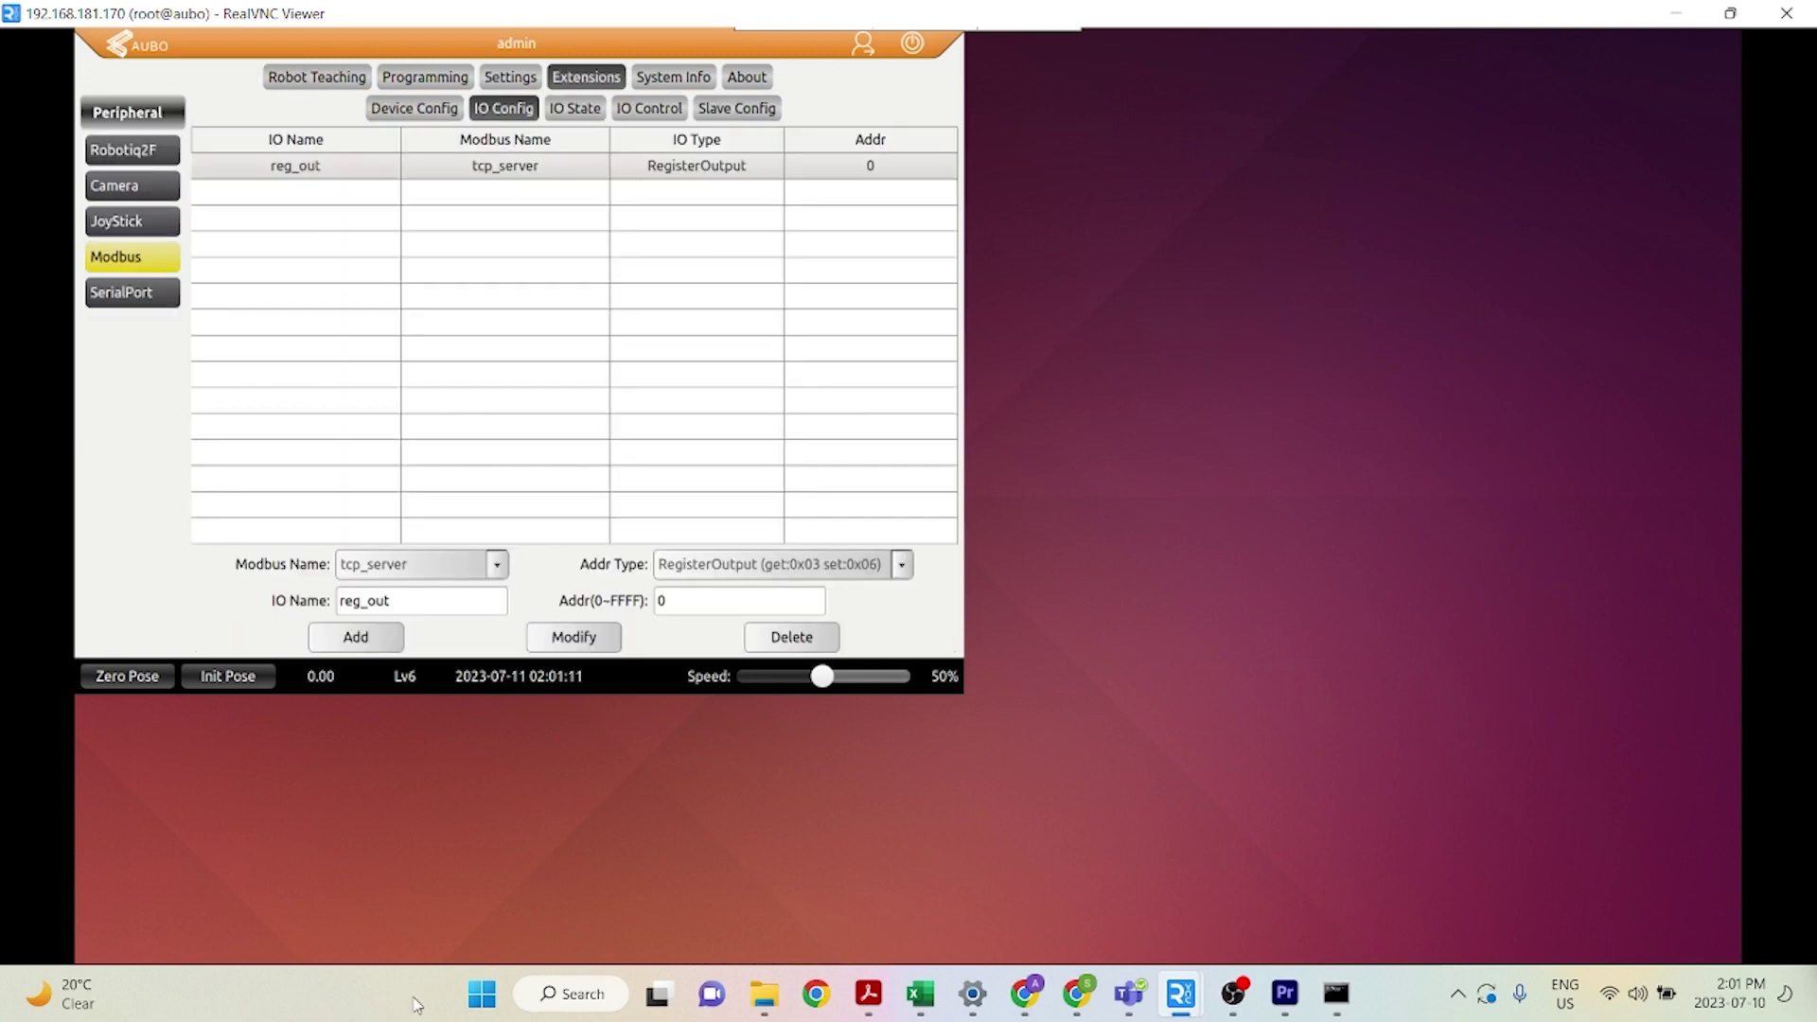
pyautogui.click(571, 993)
pyautogui.write('mod')
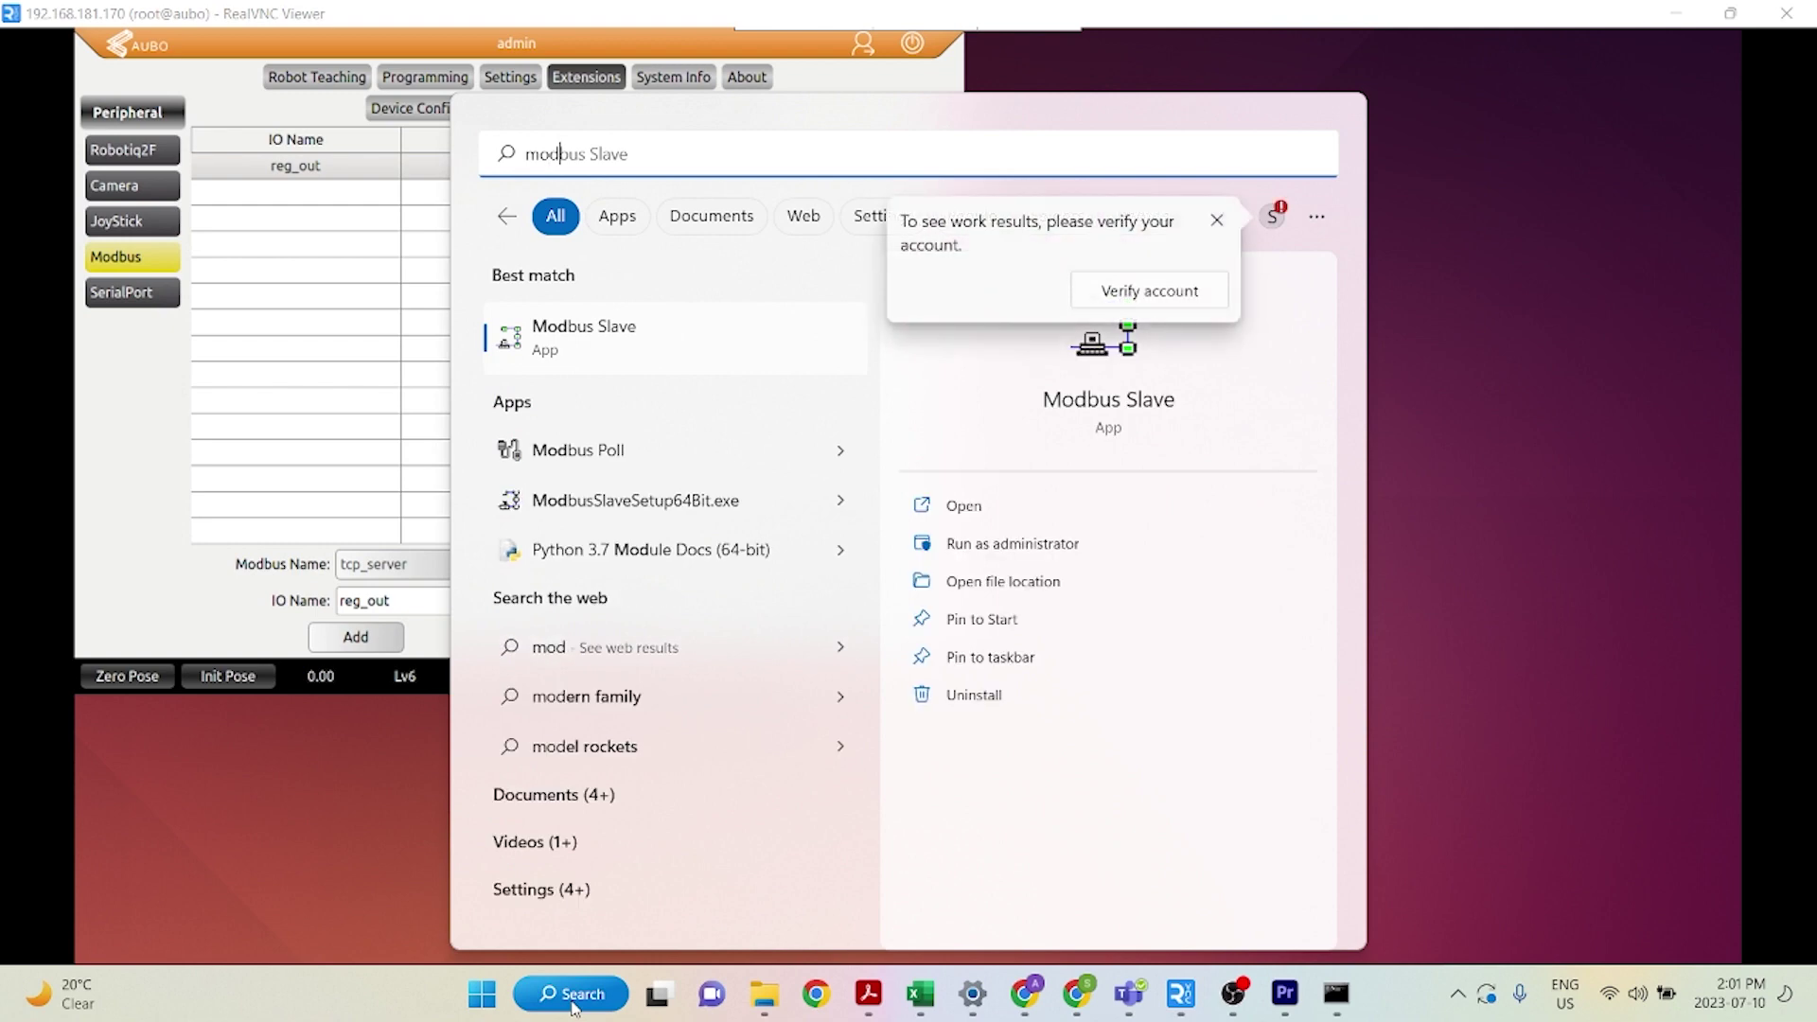
pyautogui.press('Down')
pyautogui.press('Return')
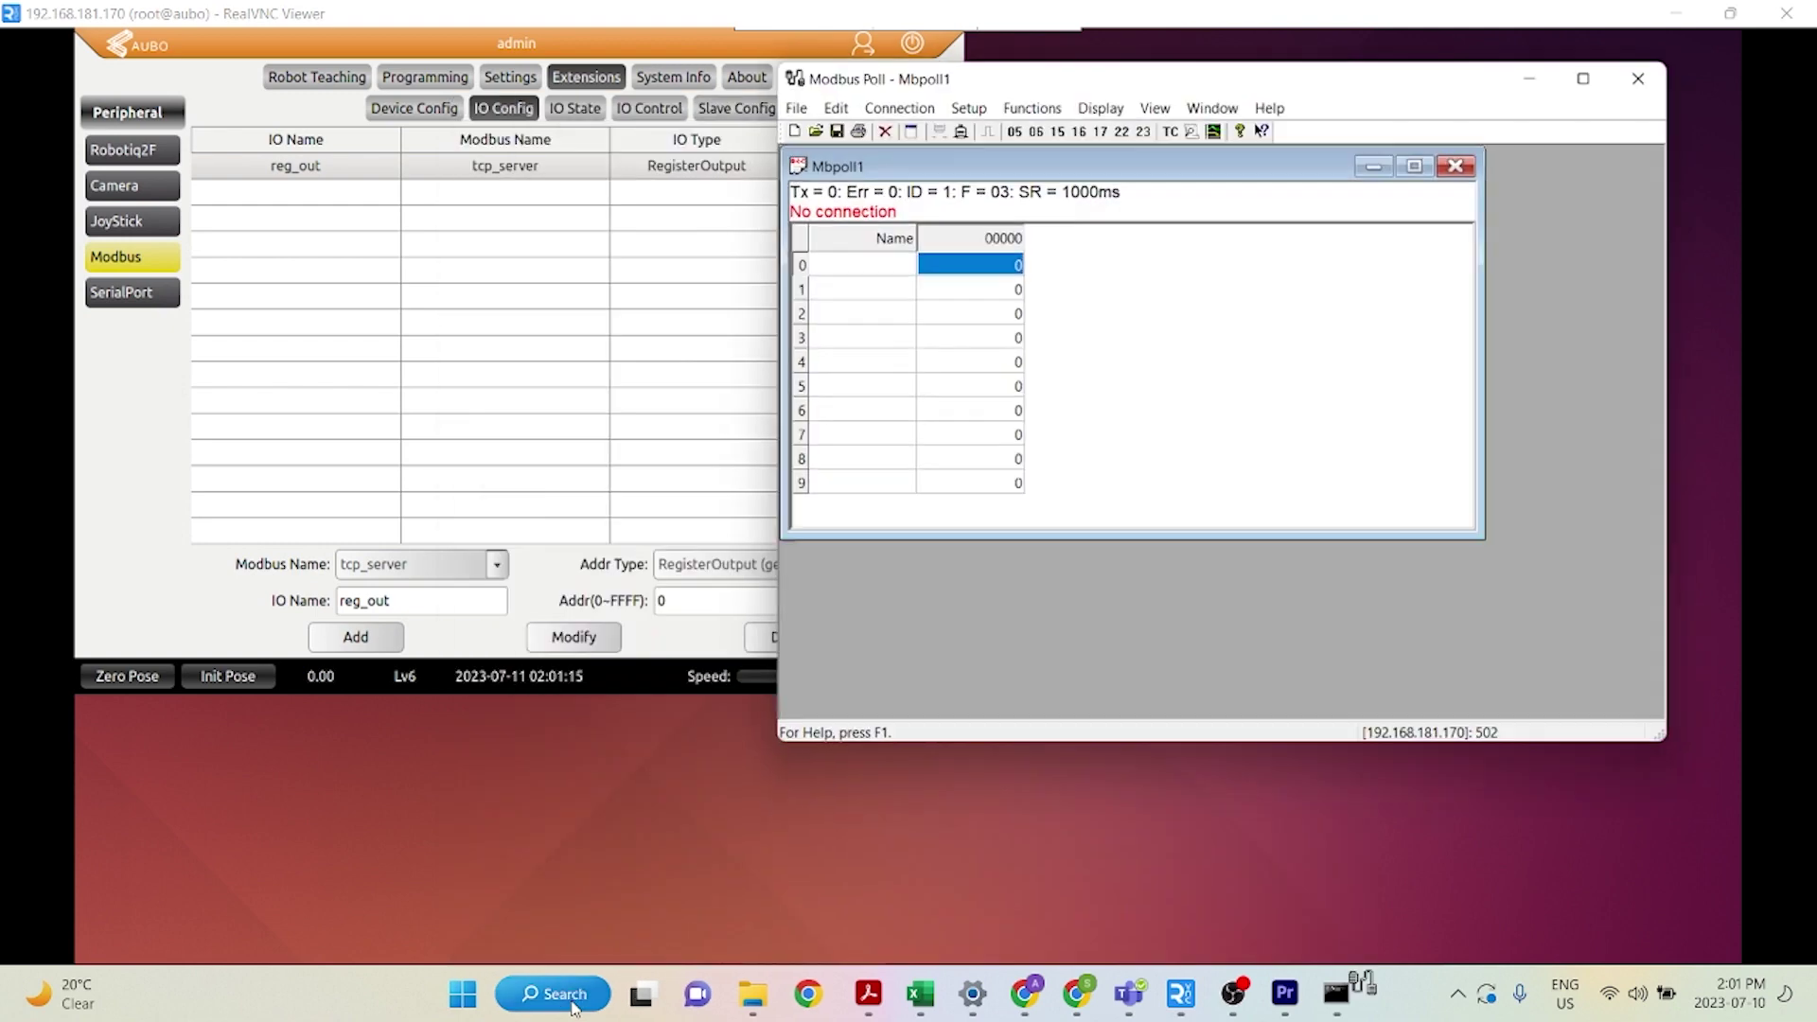
pyautogui.moveTo(1086, 85); pyautogui.dragTo(1285, 59)
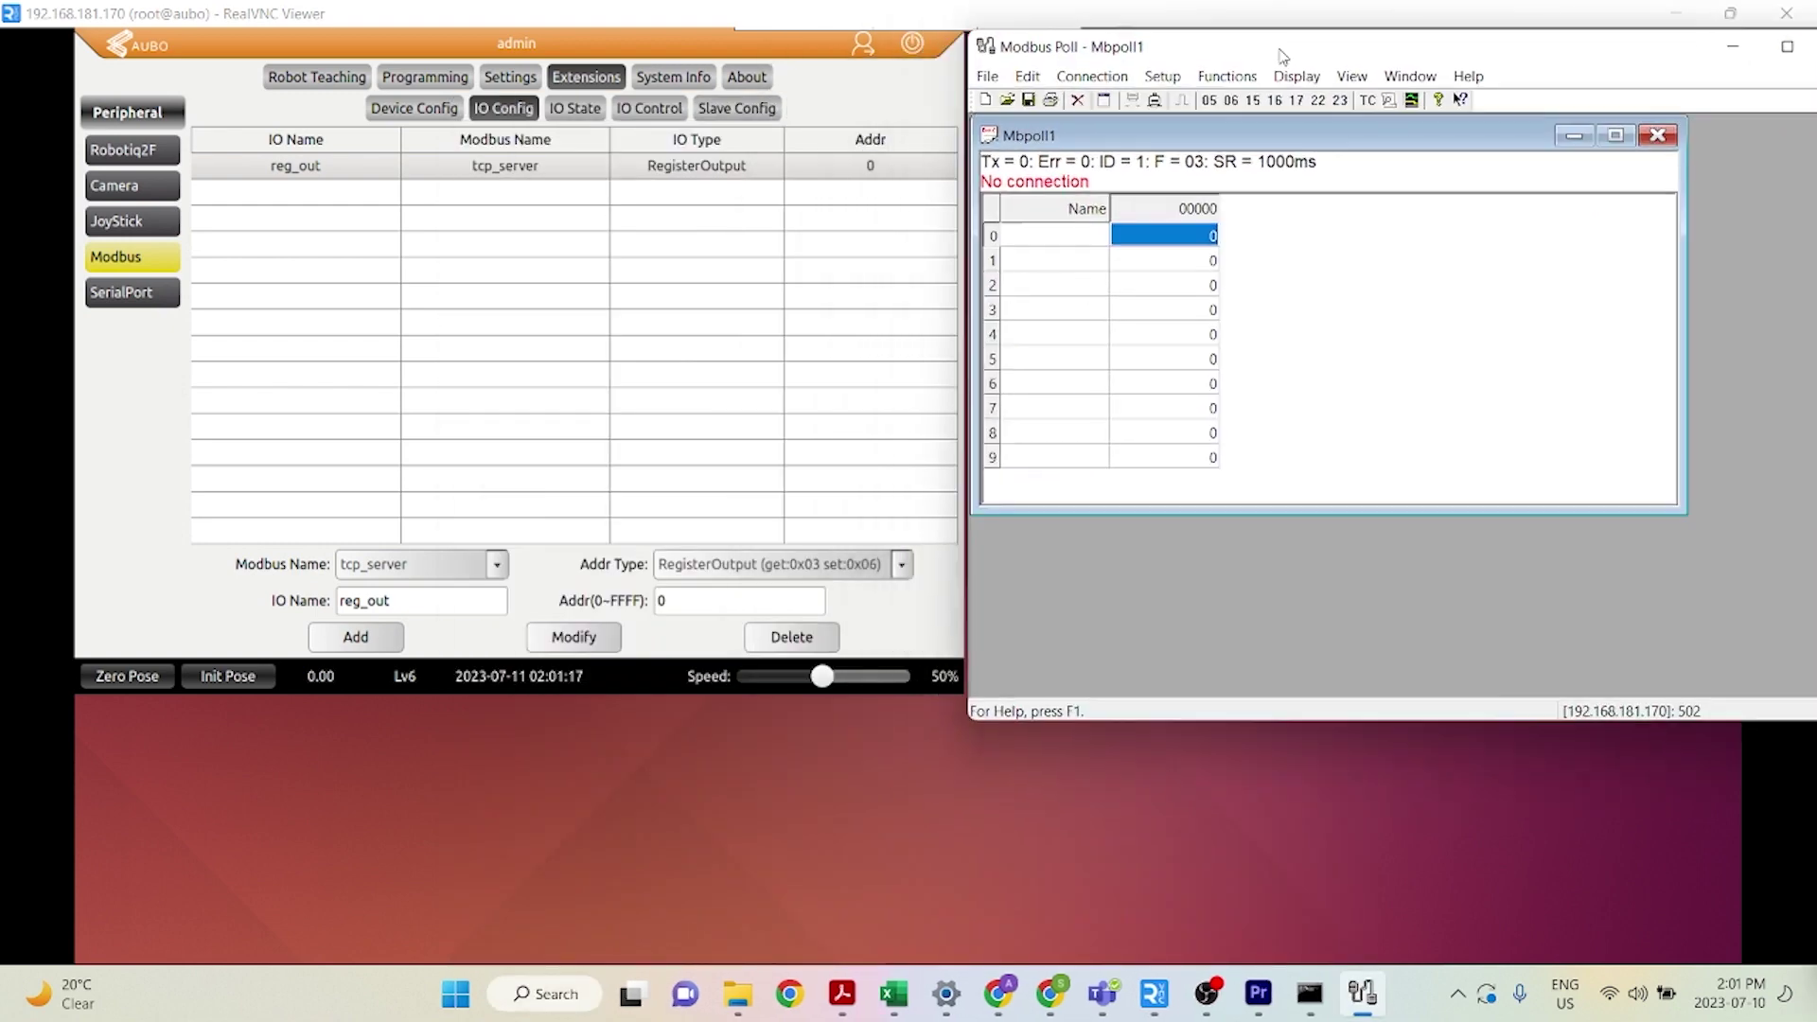
# Step: Open the Modbus Poll connection setup, dismissing the registration reminder, and choose Modbus TCP/IP as the connection type
pyautogui.click(1107, 79)
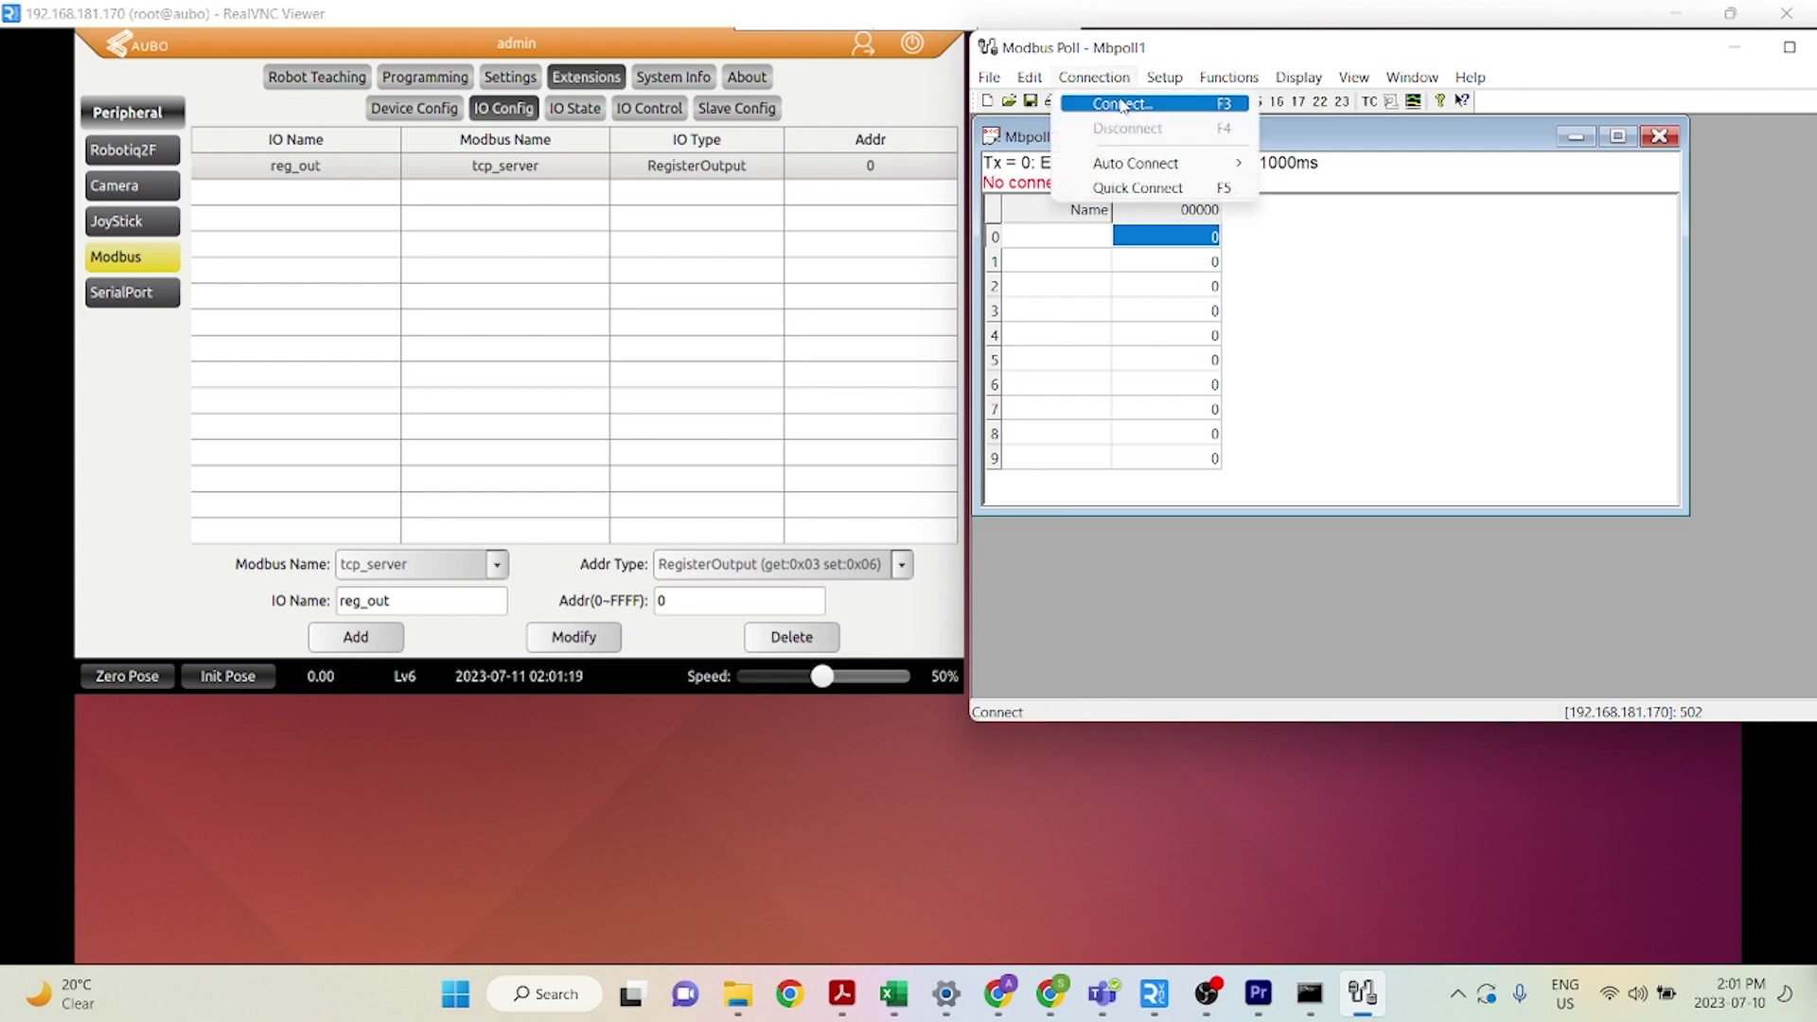
pyautogui.click(1123, 104)
pyautogui.click(1391, 531)
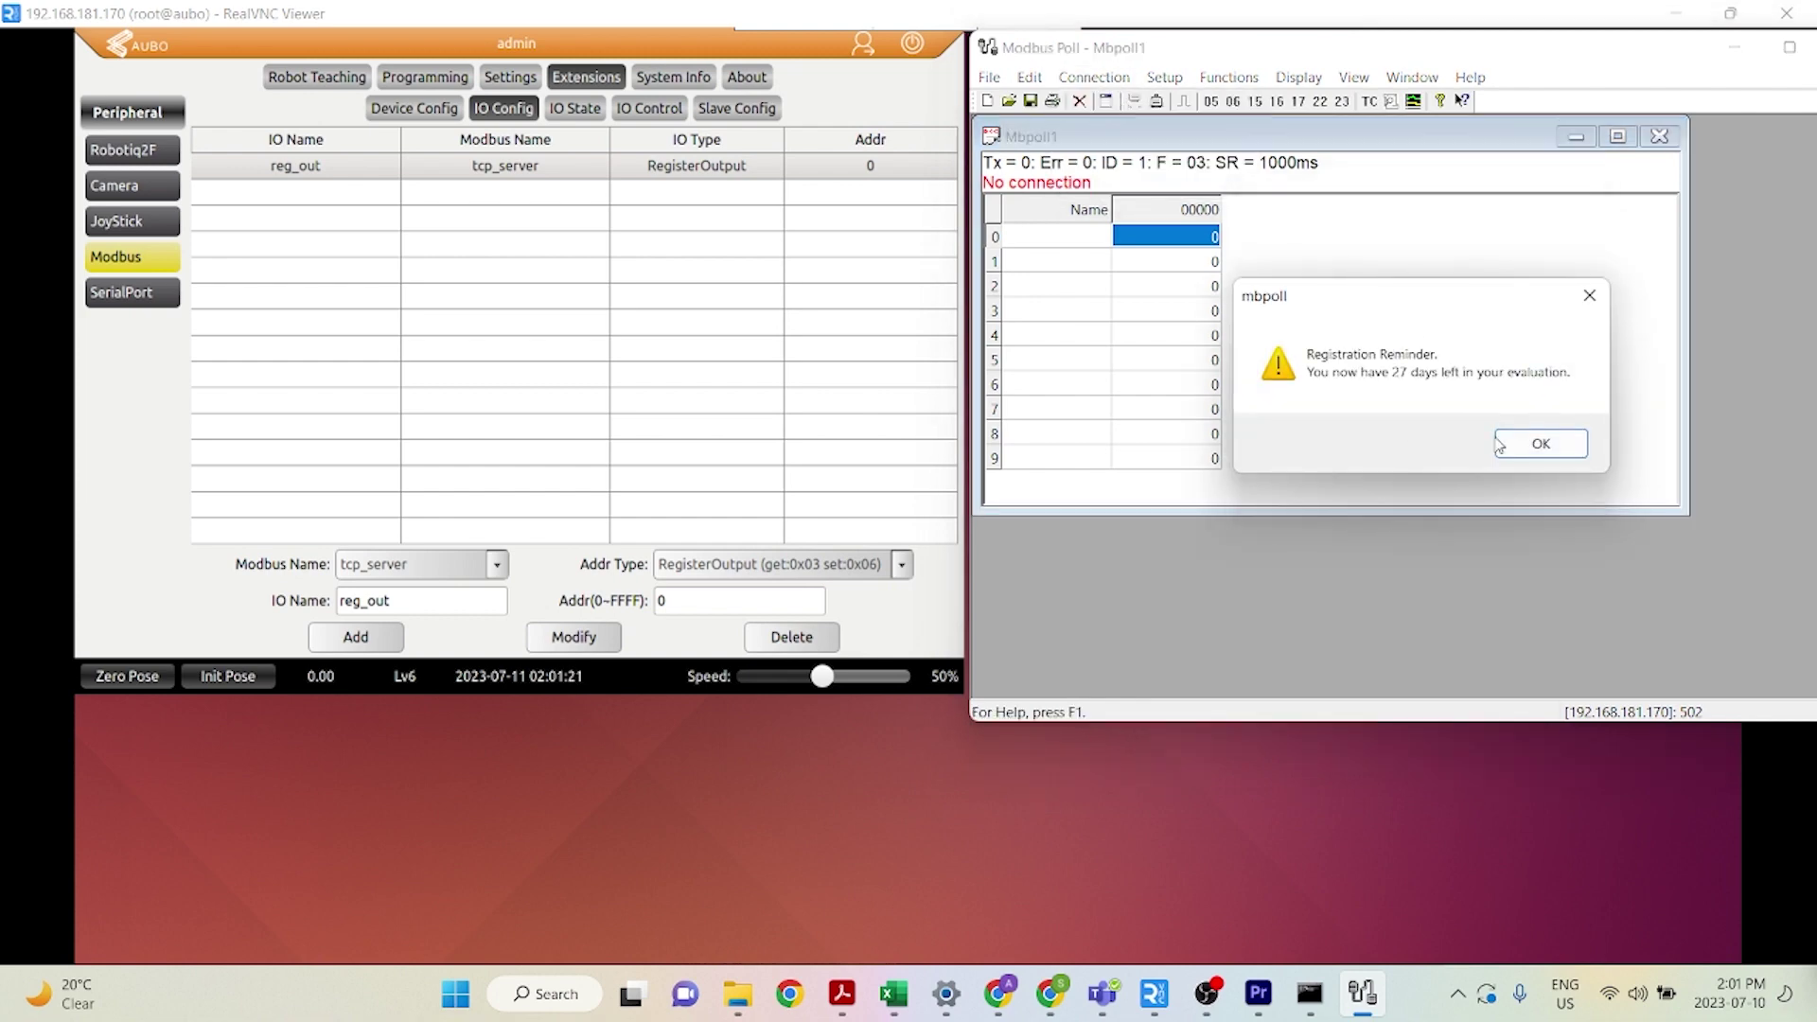
pyautogui.click(1528, 439)
pyautogui.click(1348, 229)
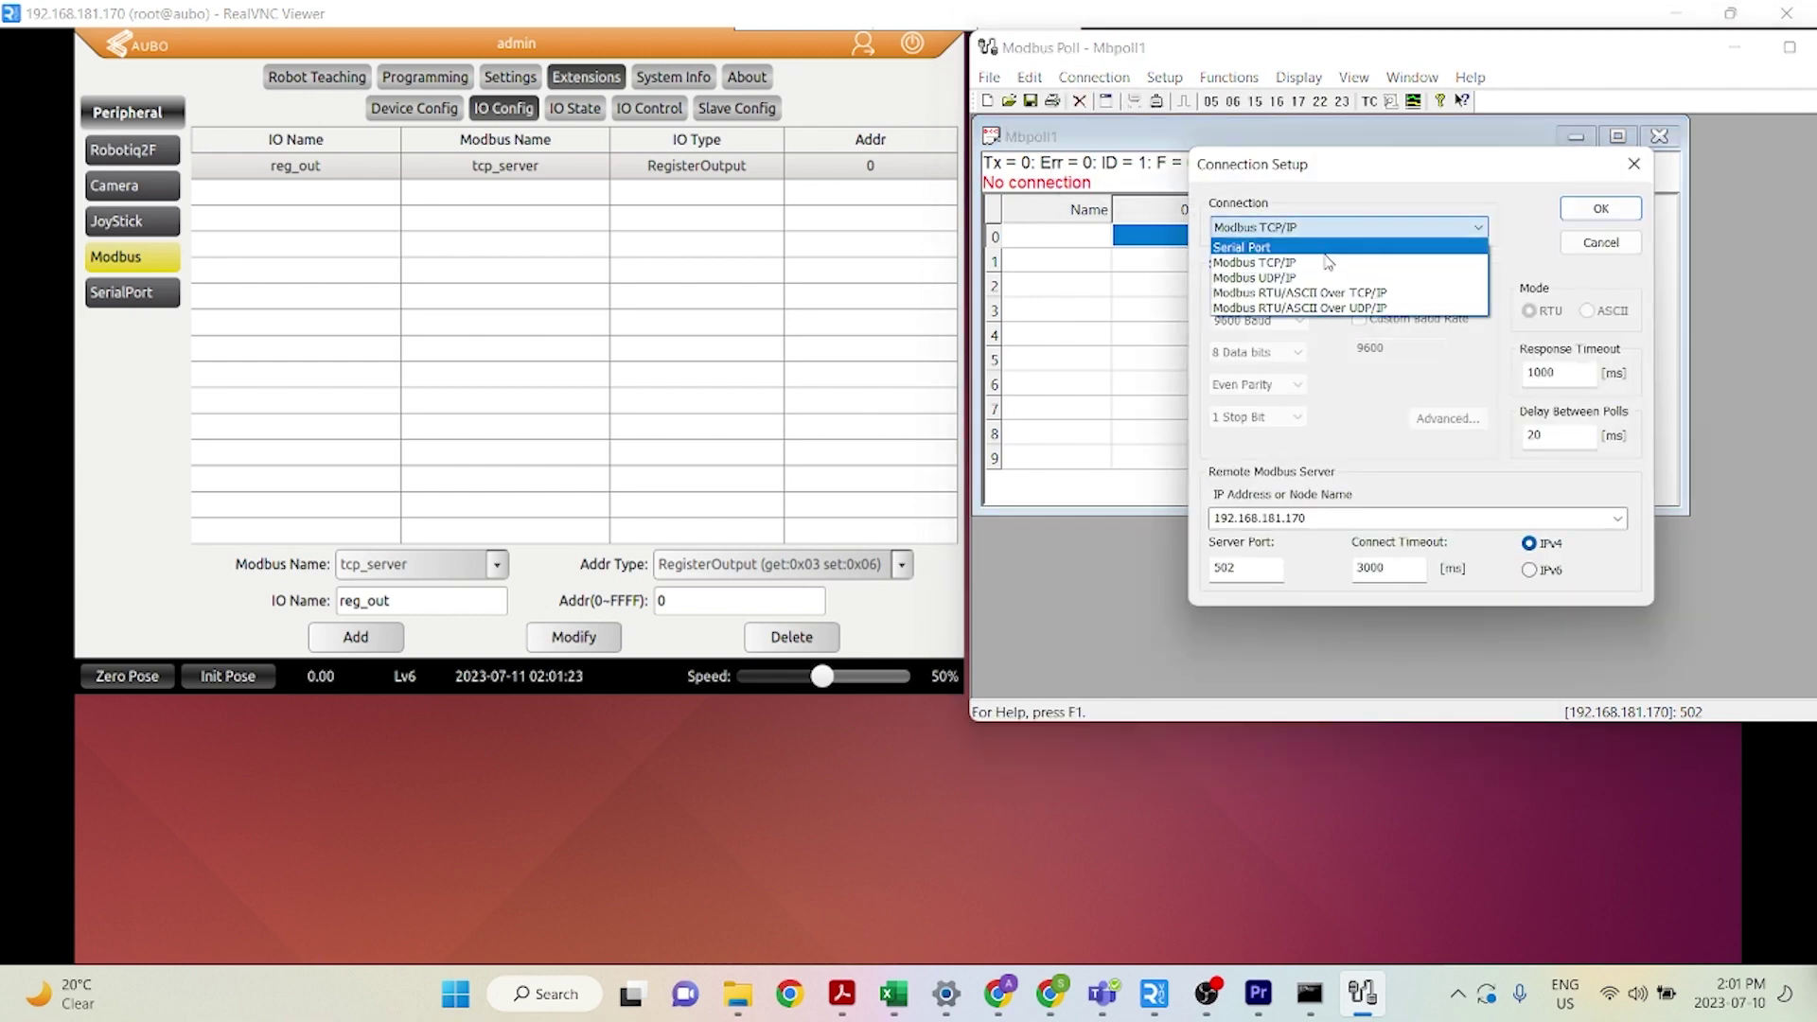
pyautogui.click(1334, 244)
pyautogui.moveTo(1351, 181); pyautogui.dragTo(1260, 174)
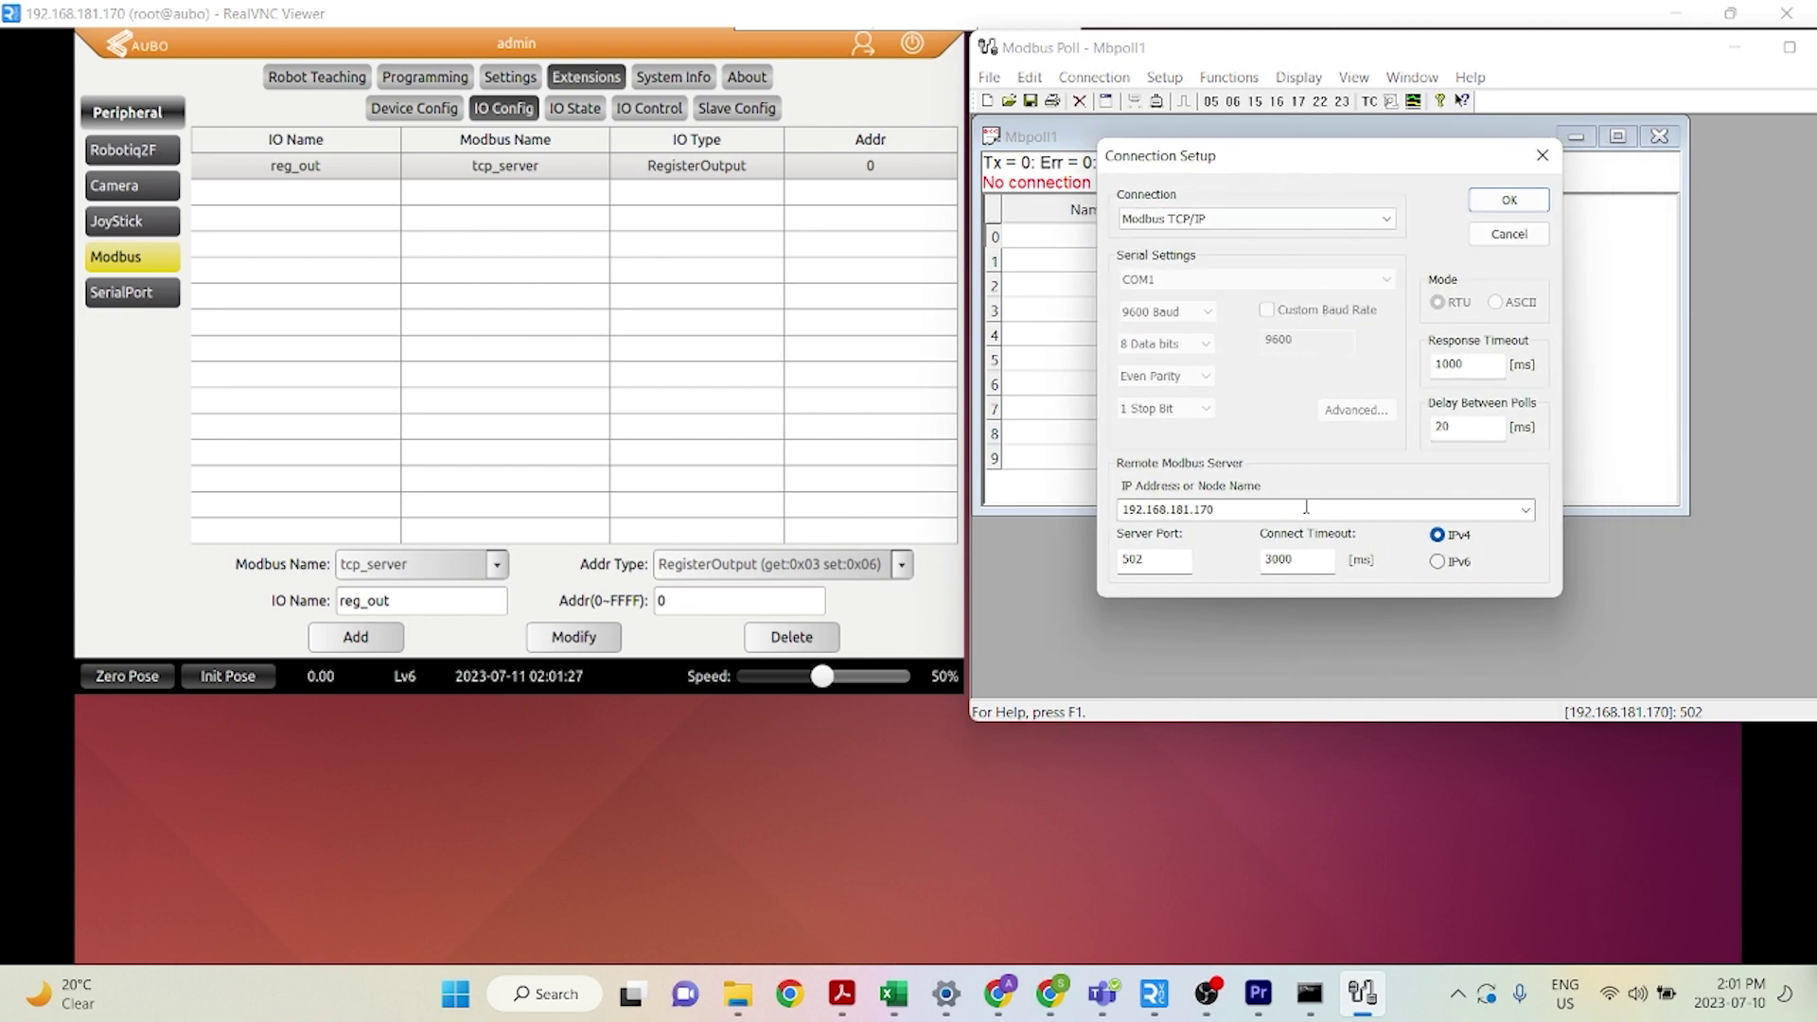
pyautogui.doubleClick(1254, 514)
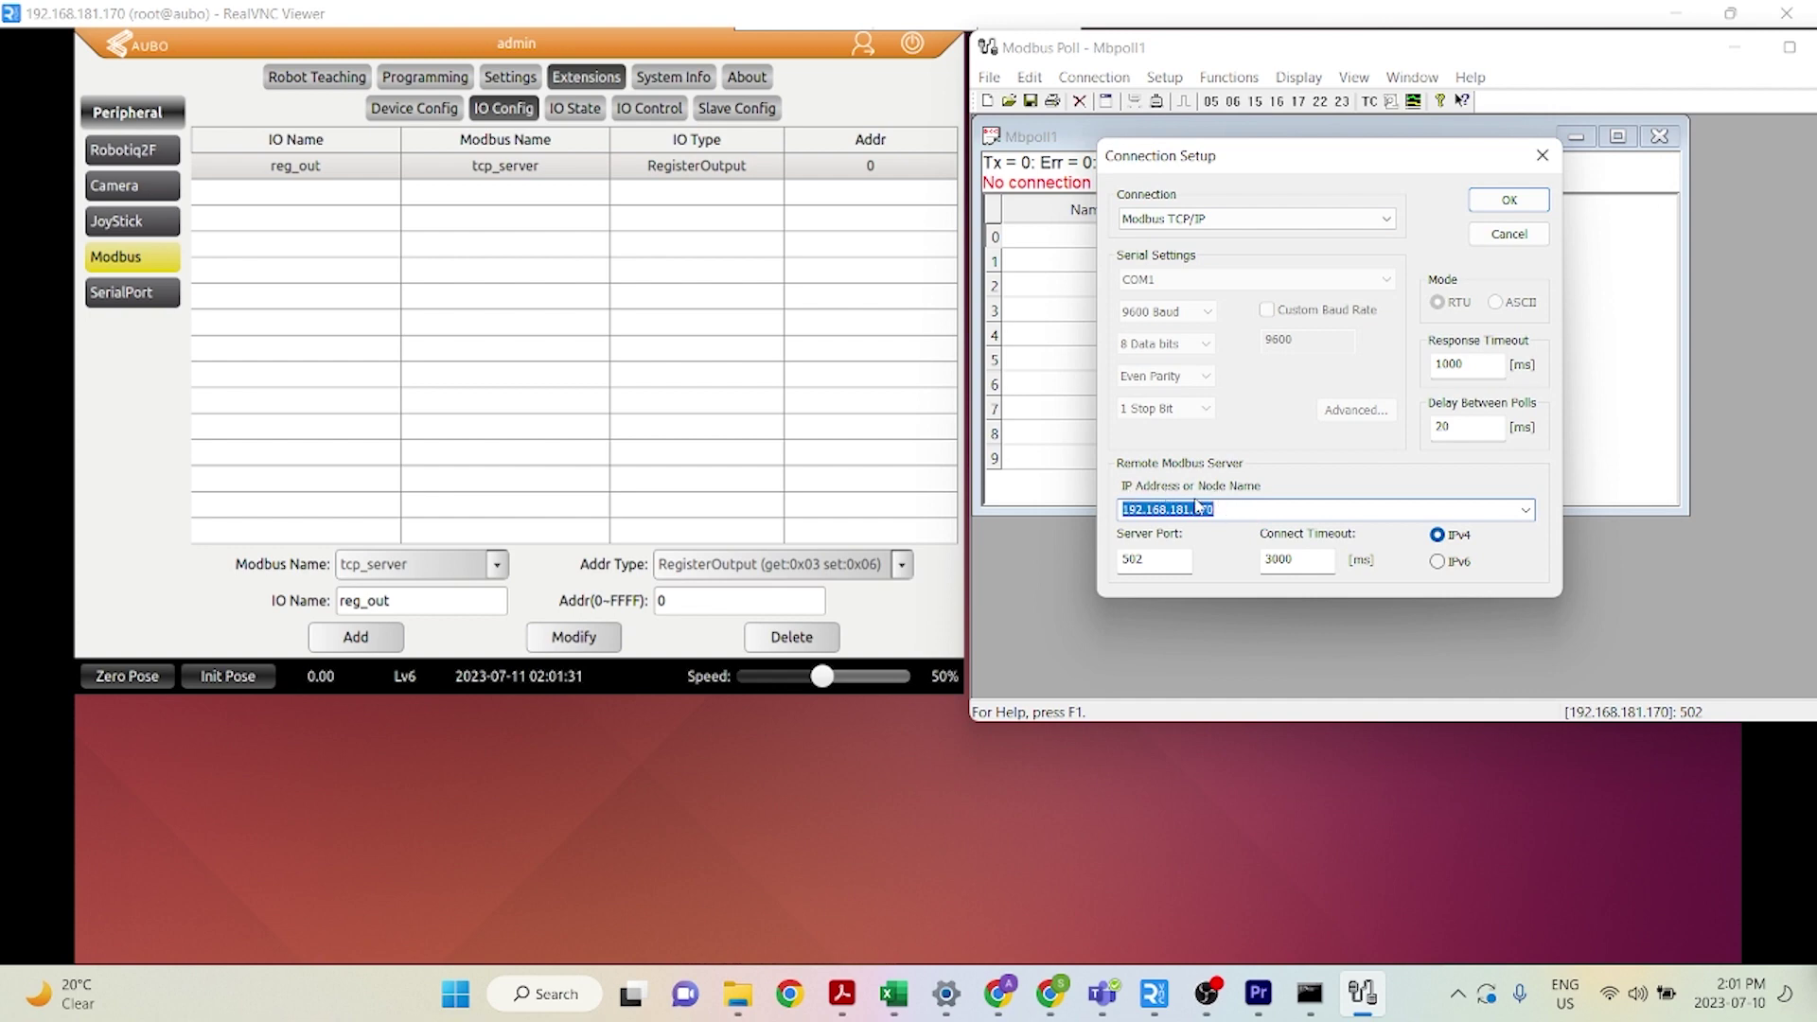
pyautogui.click(1225, 506)
# Step: Check the IP address in the robot's network settings and connect Modbus Poll to 192.168.181.170 on port 502
pyautogui.click(526, 80)
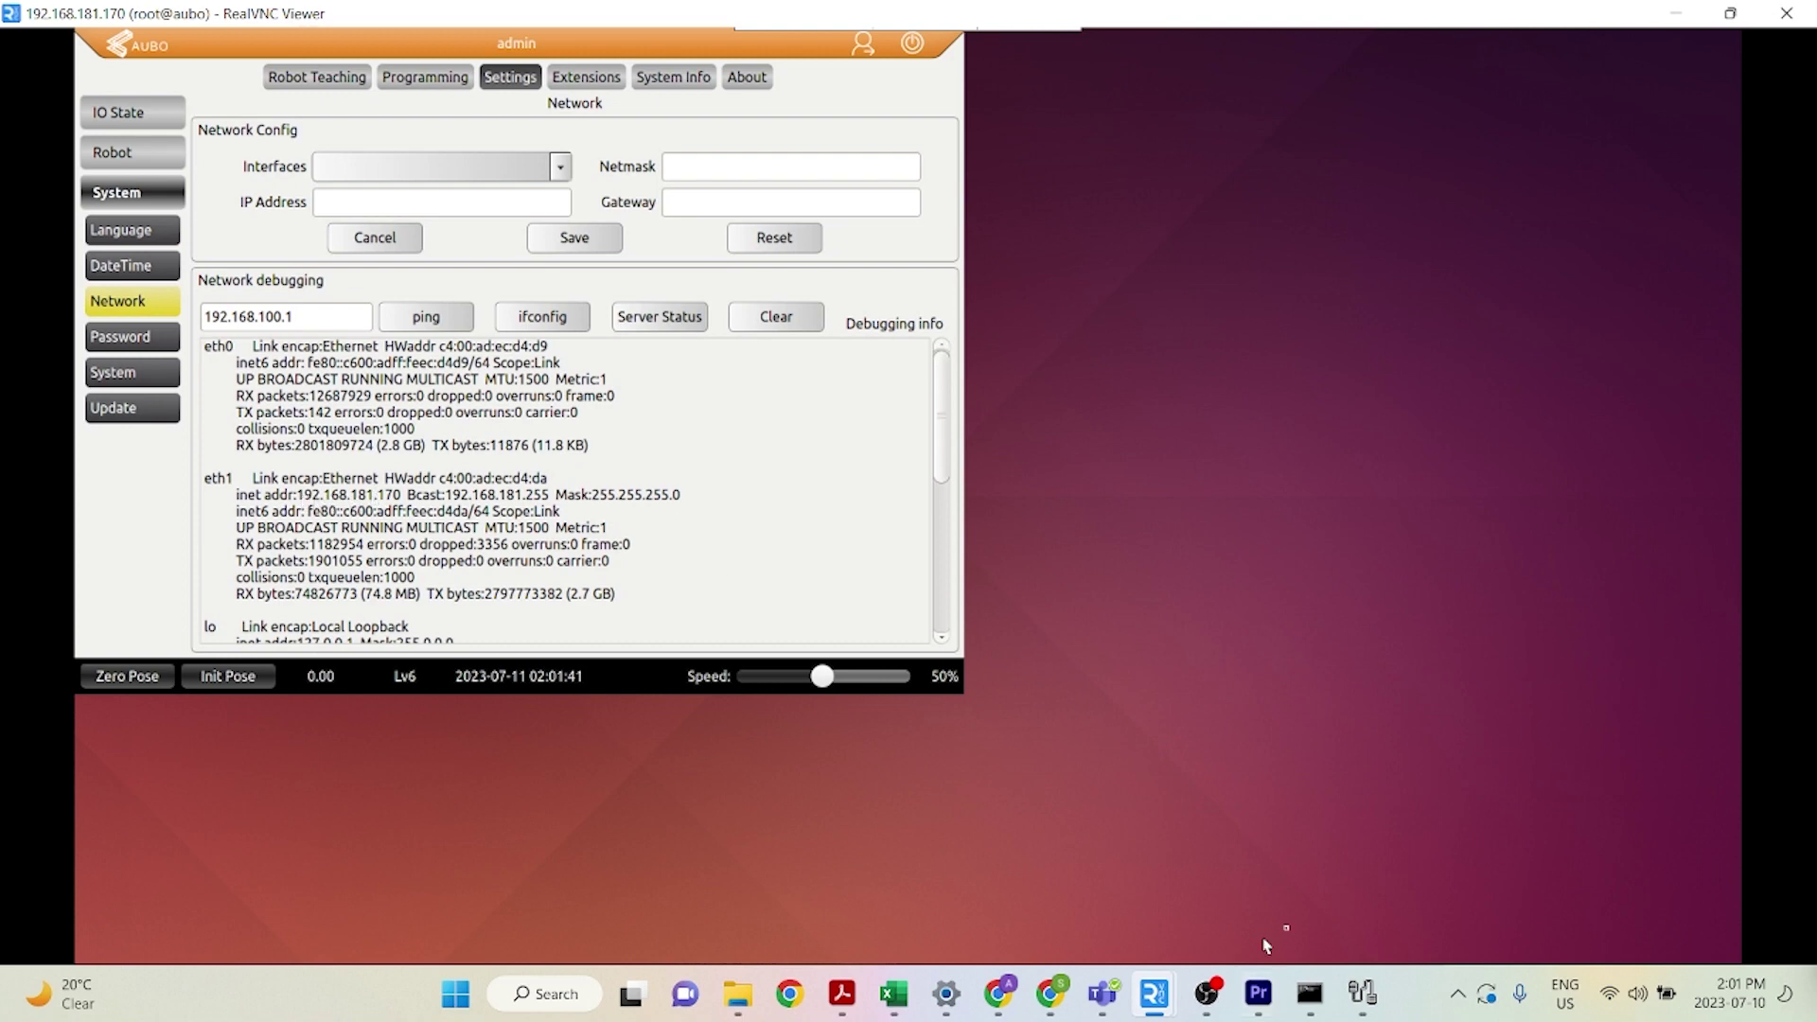
pyautogui.click(1361, 991)
pyautogui.click(1233, 508)
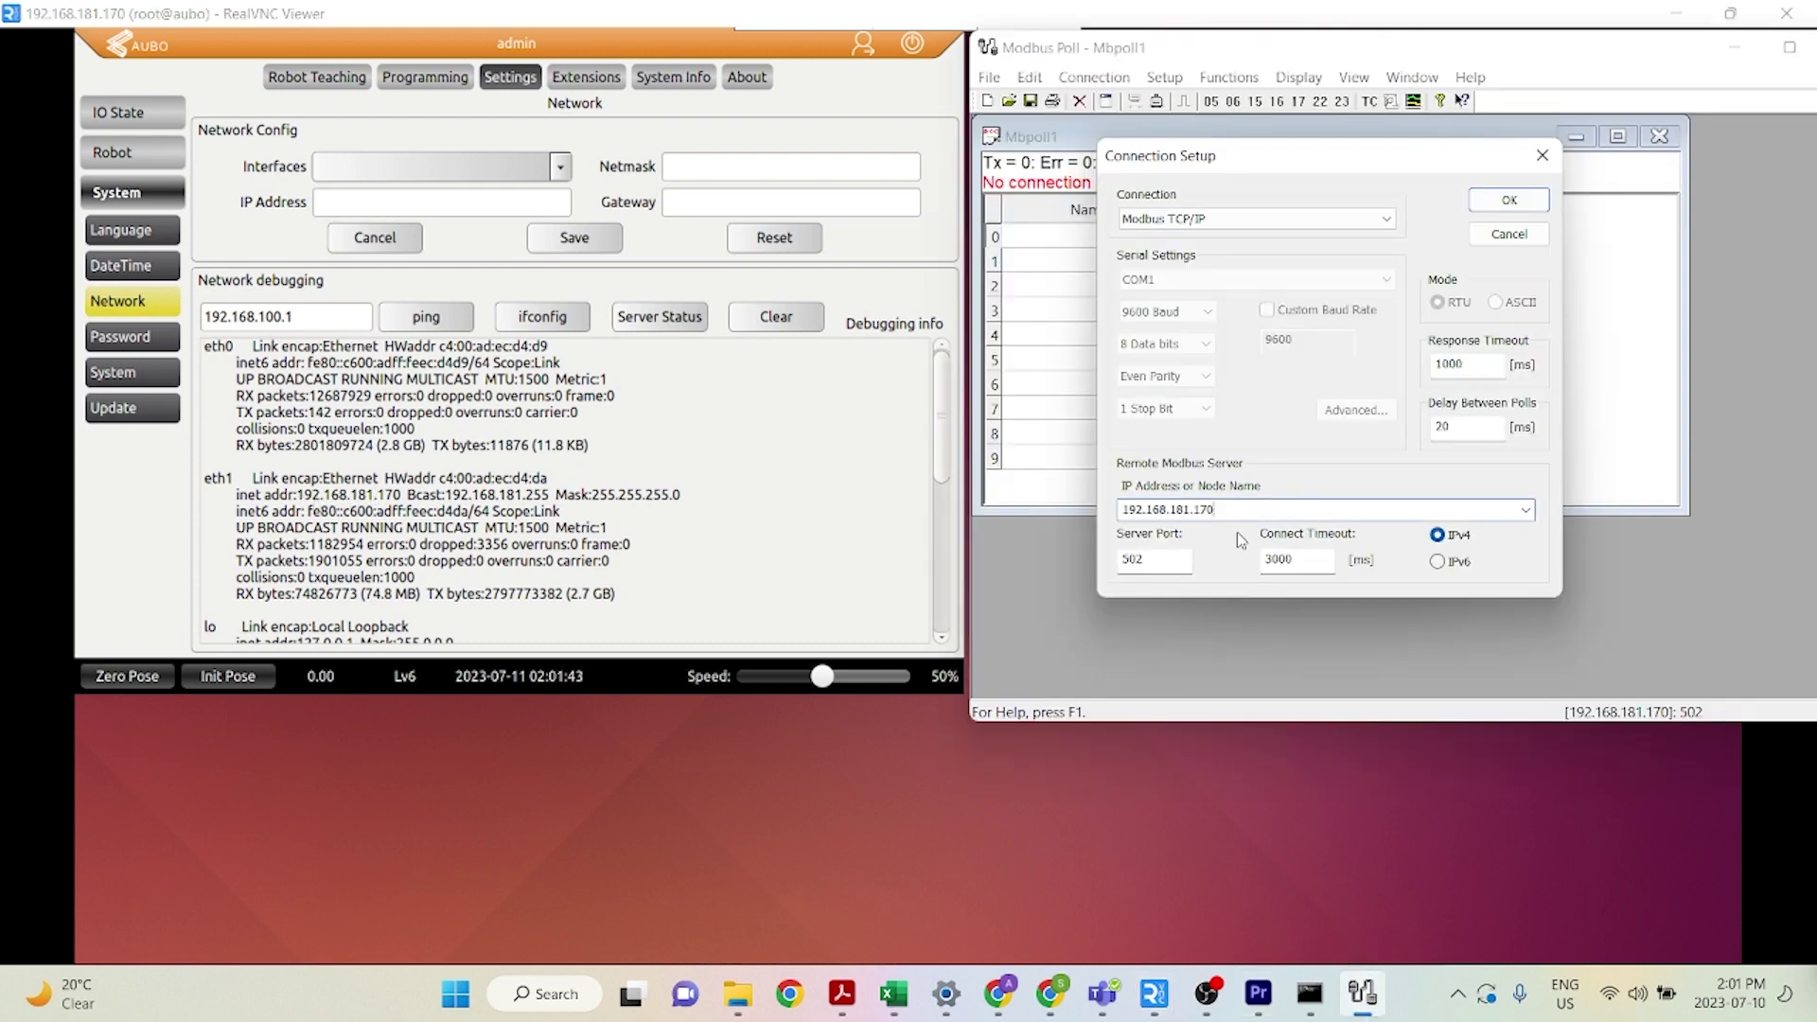
pyautogui.click(1182, 561)
pyautogui.click(1523, 204)
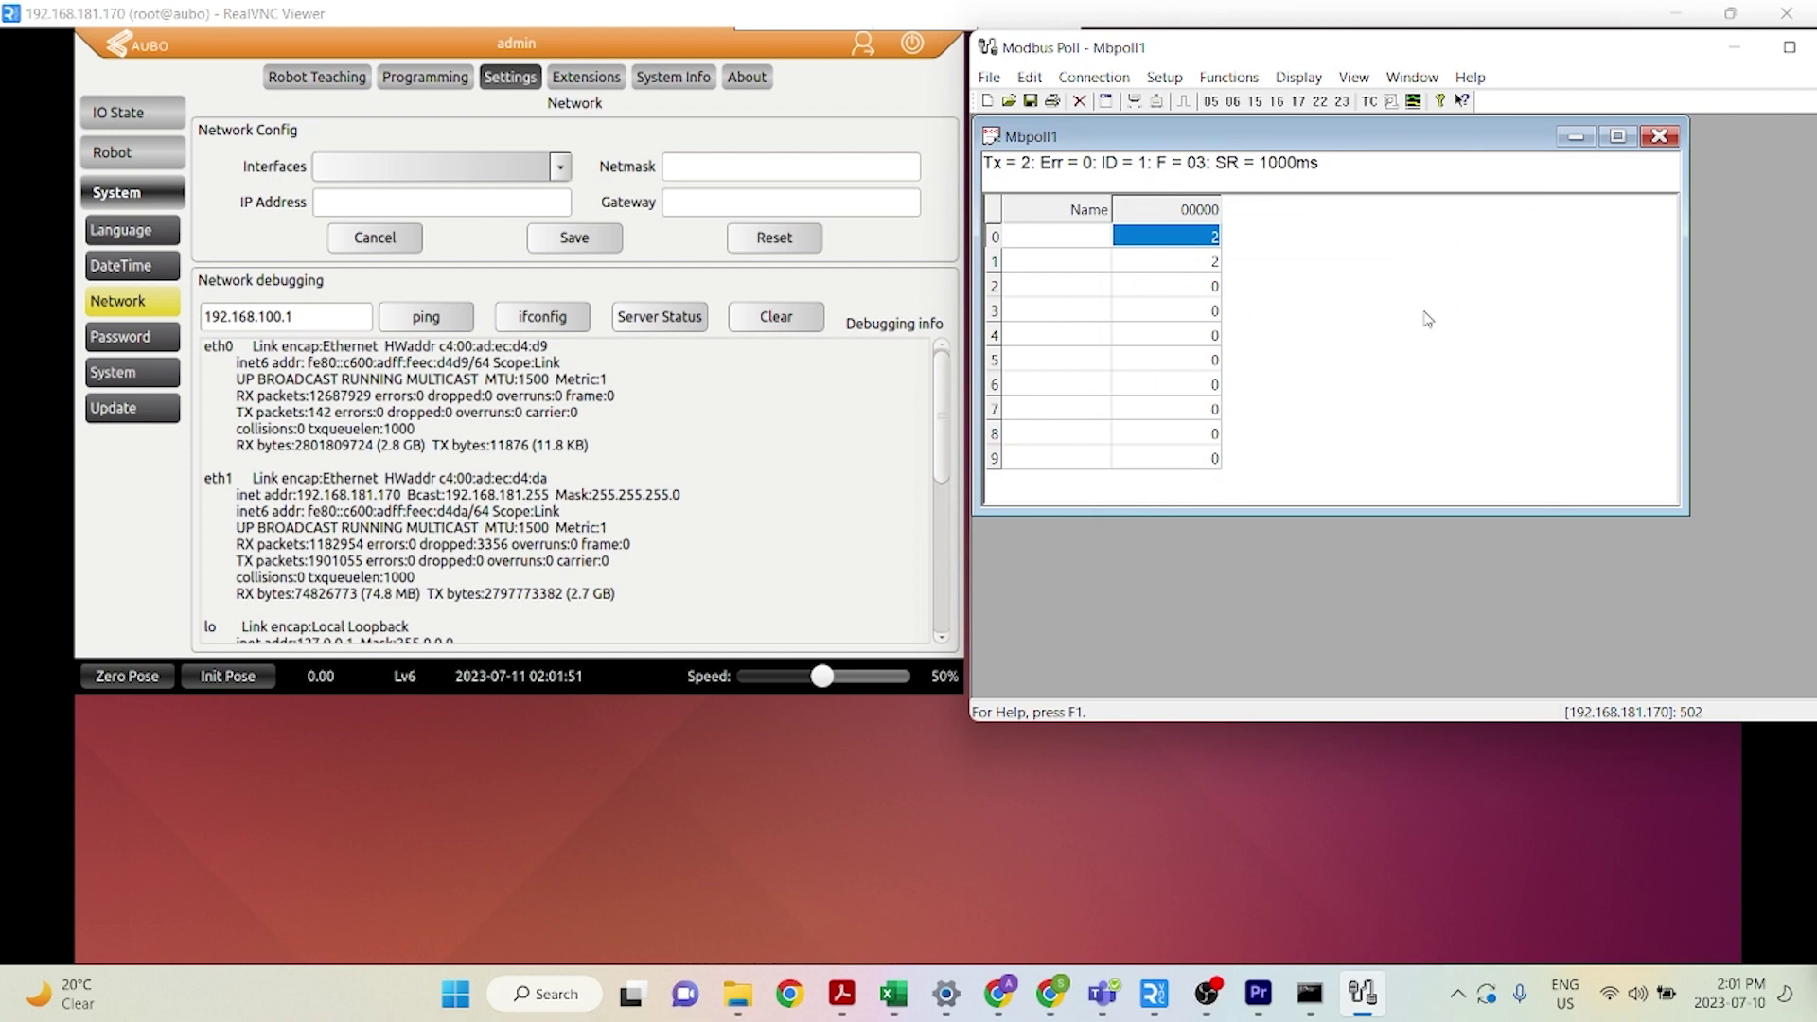
# Step: Check reg_out's IO type on the robot and set the Modbus Poll read/write definition to function 03 Read Holding Registers
pyautogui.click(1175, 79)
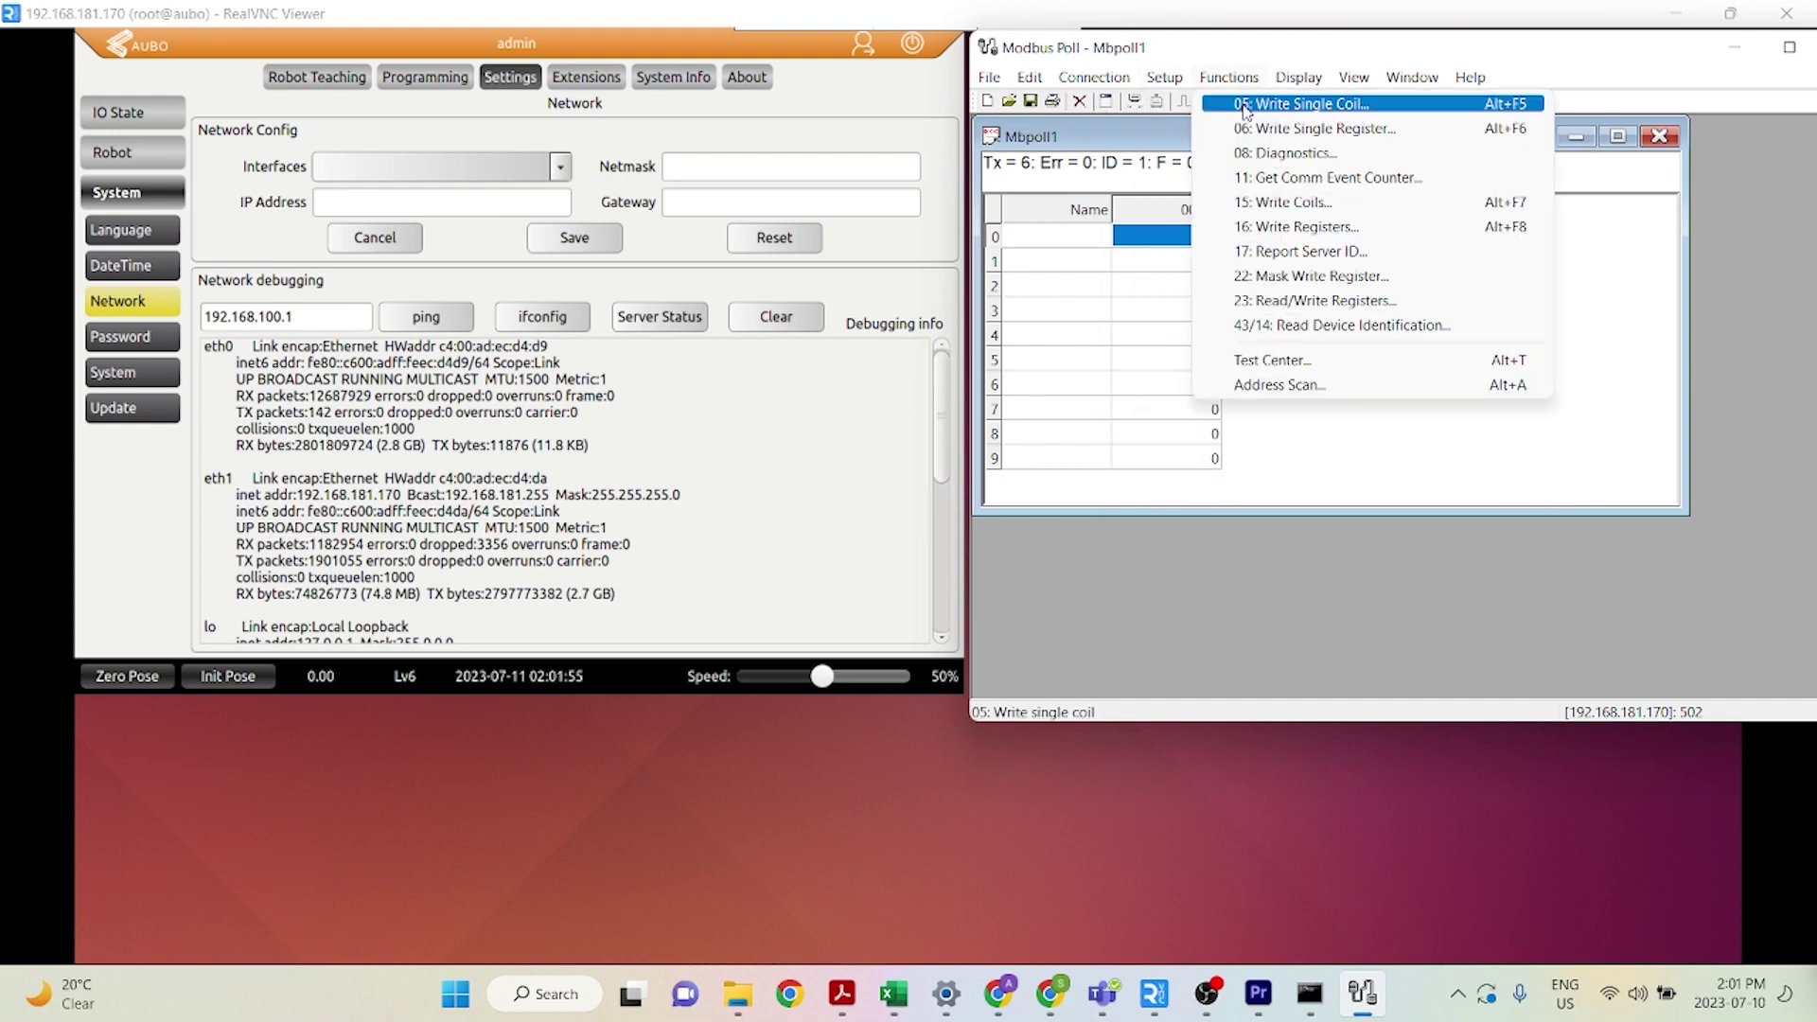
pyautogui.click(1190, 104)
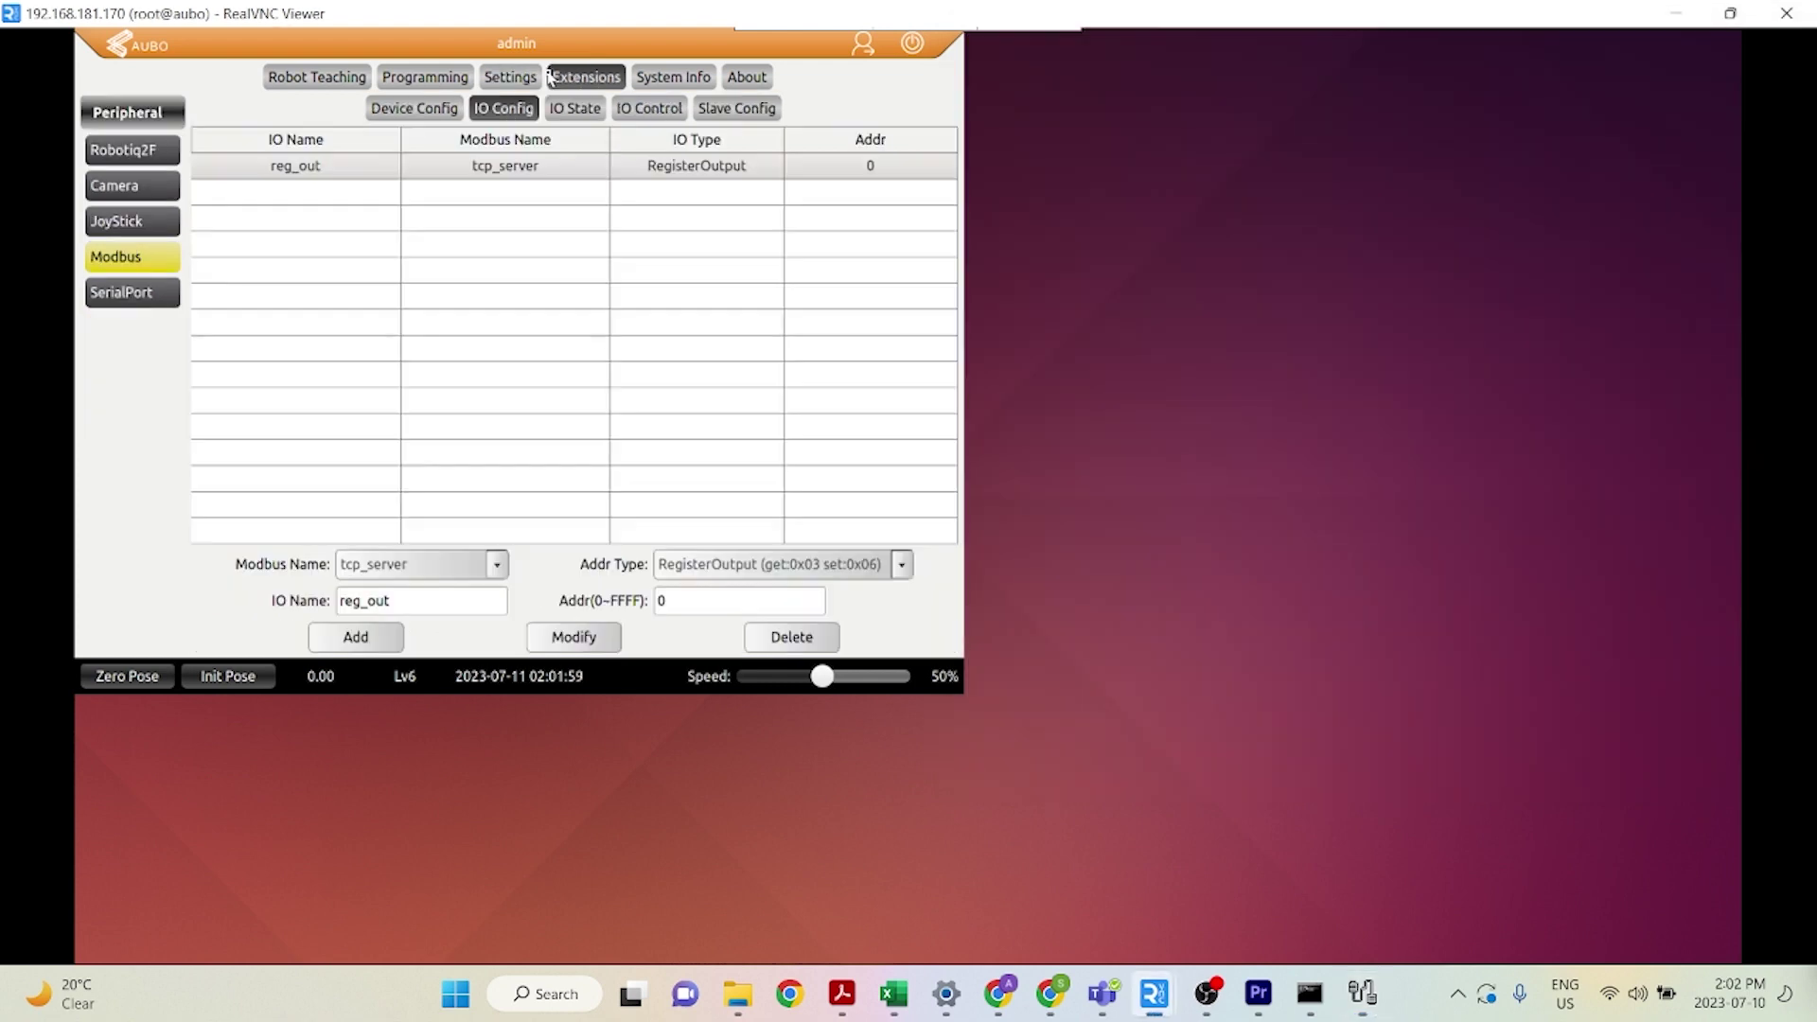
pyautogui.click(556, 77)
pyautogui.click(727, 167)
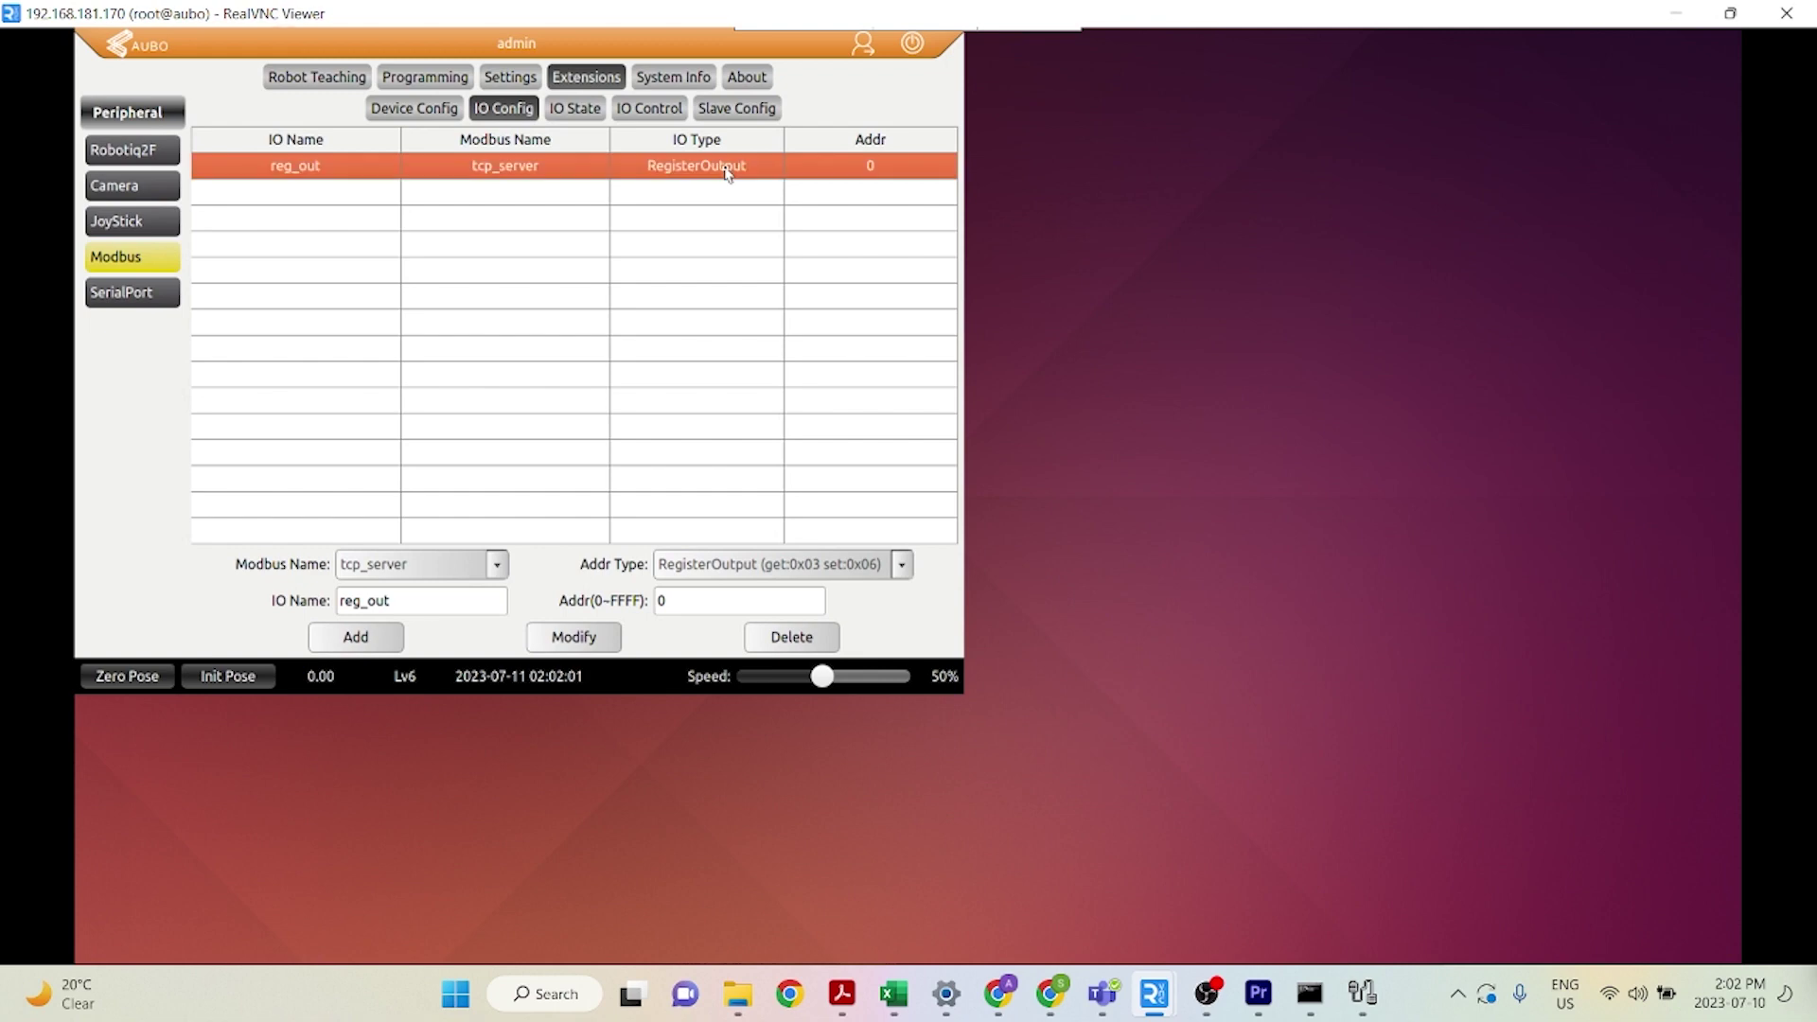
pyautogui.click(1363, 992)
pyautogui.click(1399, 150)
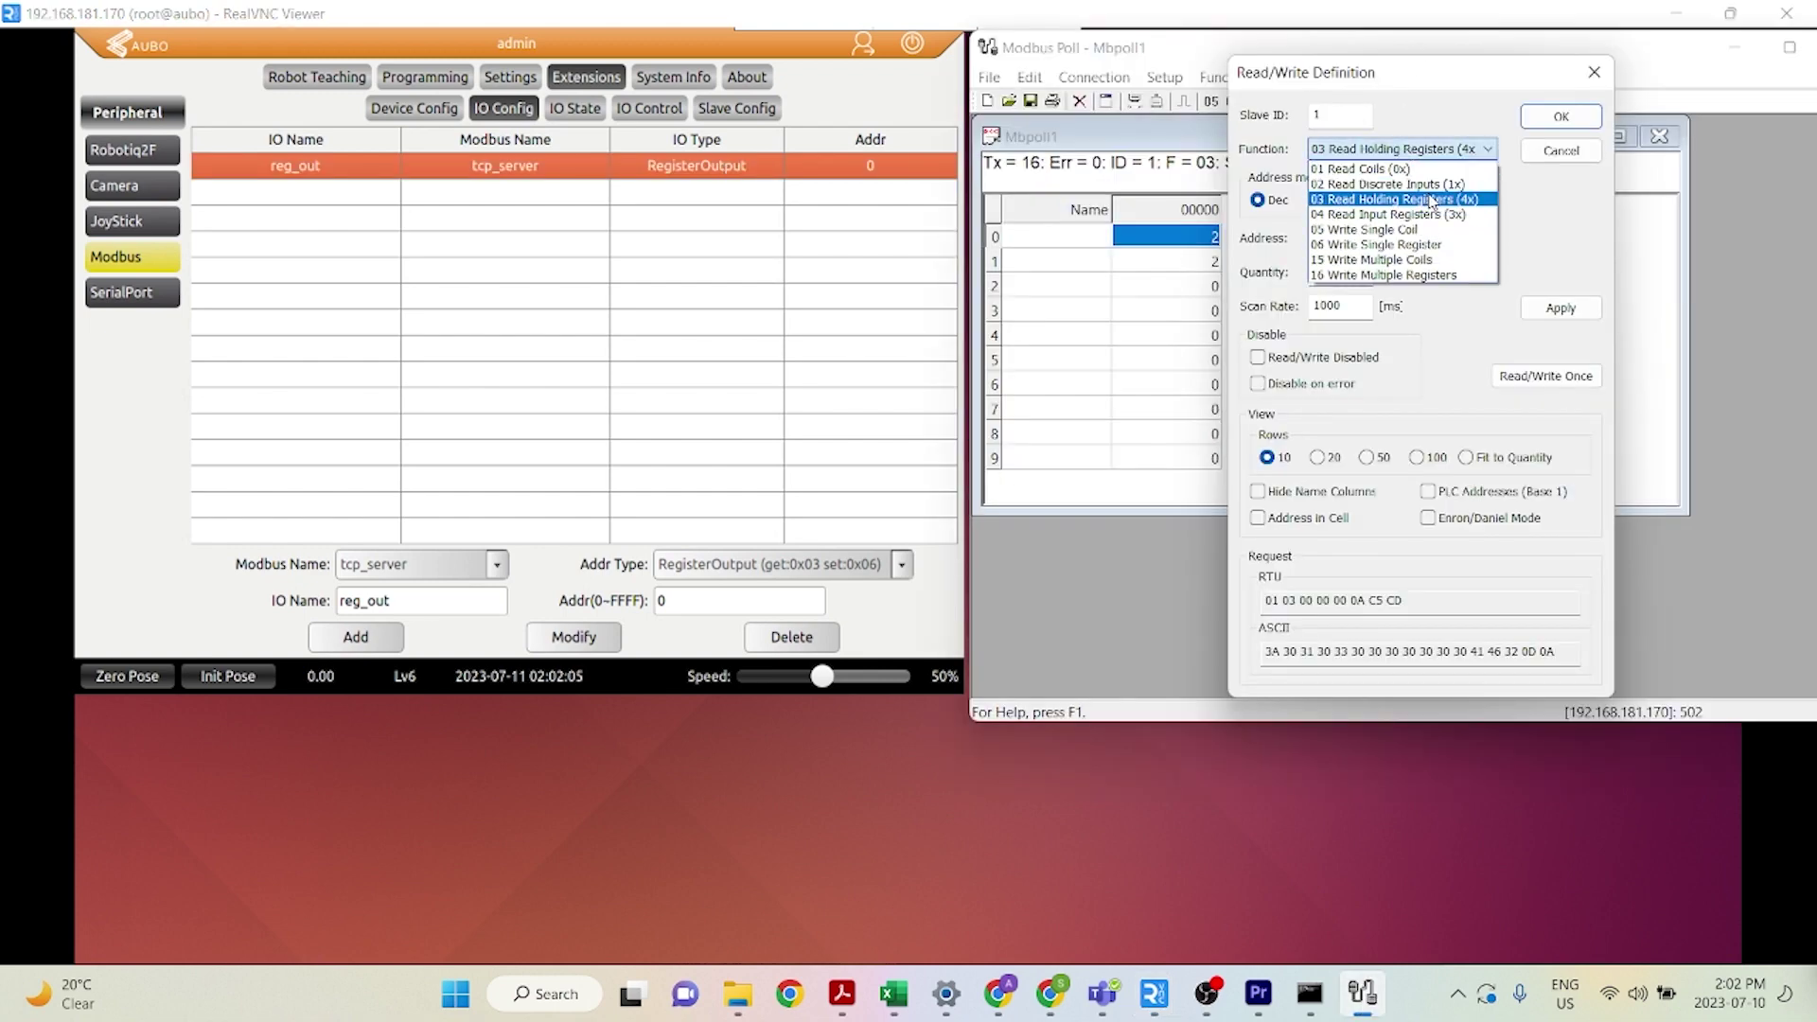
pyautogui.click(1481, 201)
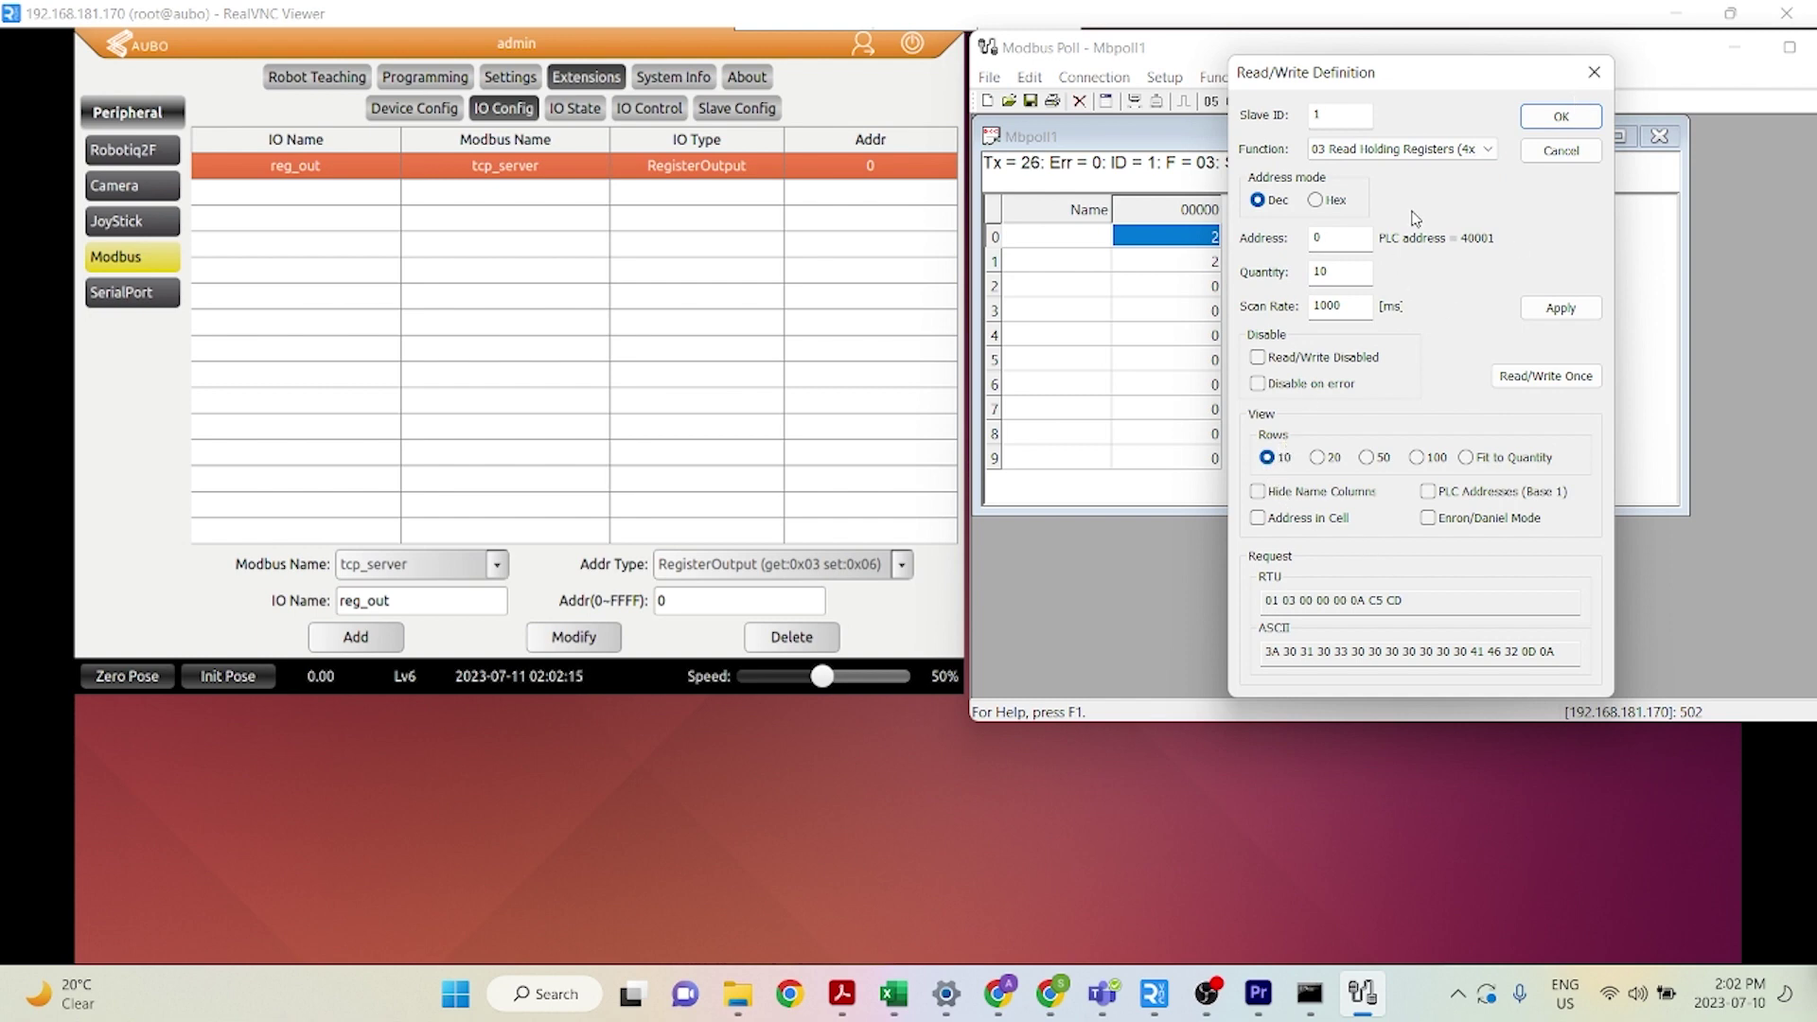
pyautogui.click(1562, 116)
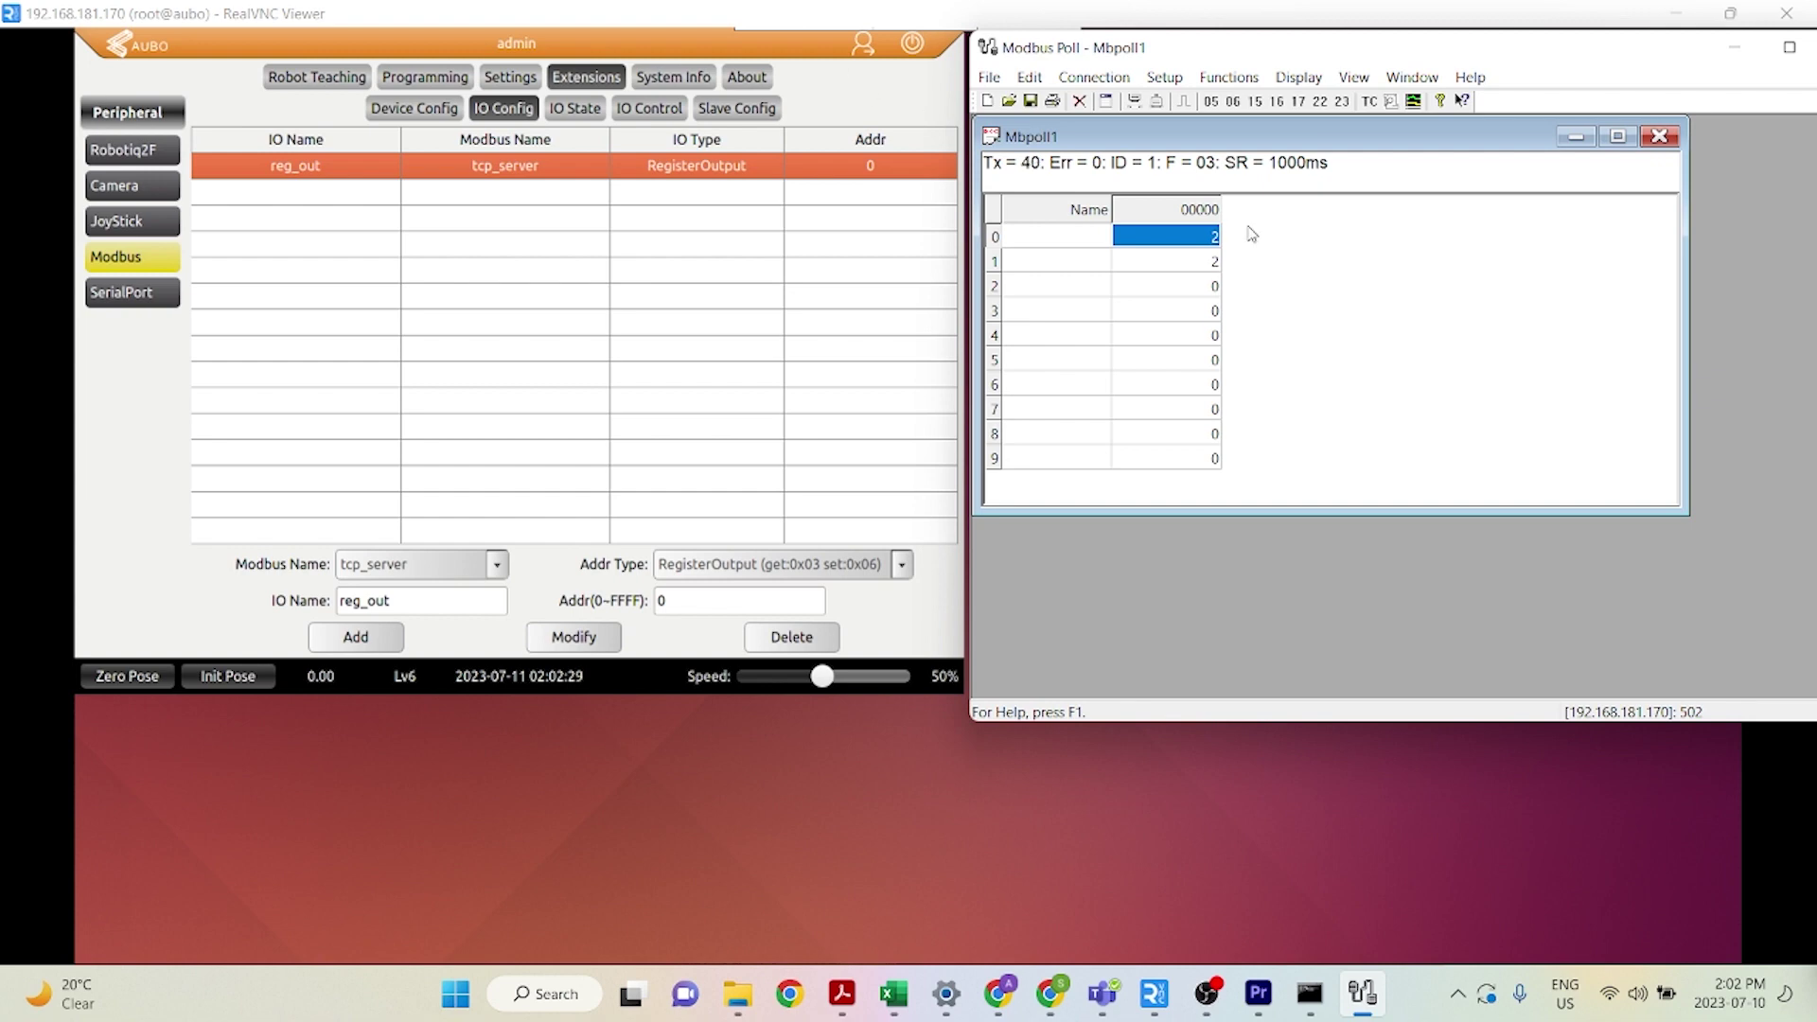
# Step: Send the value 10 to reg_out from the robot's Modbus IO control and switch to Modbus Poll to check it
pyautogui.click(637, 104)
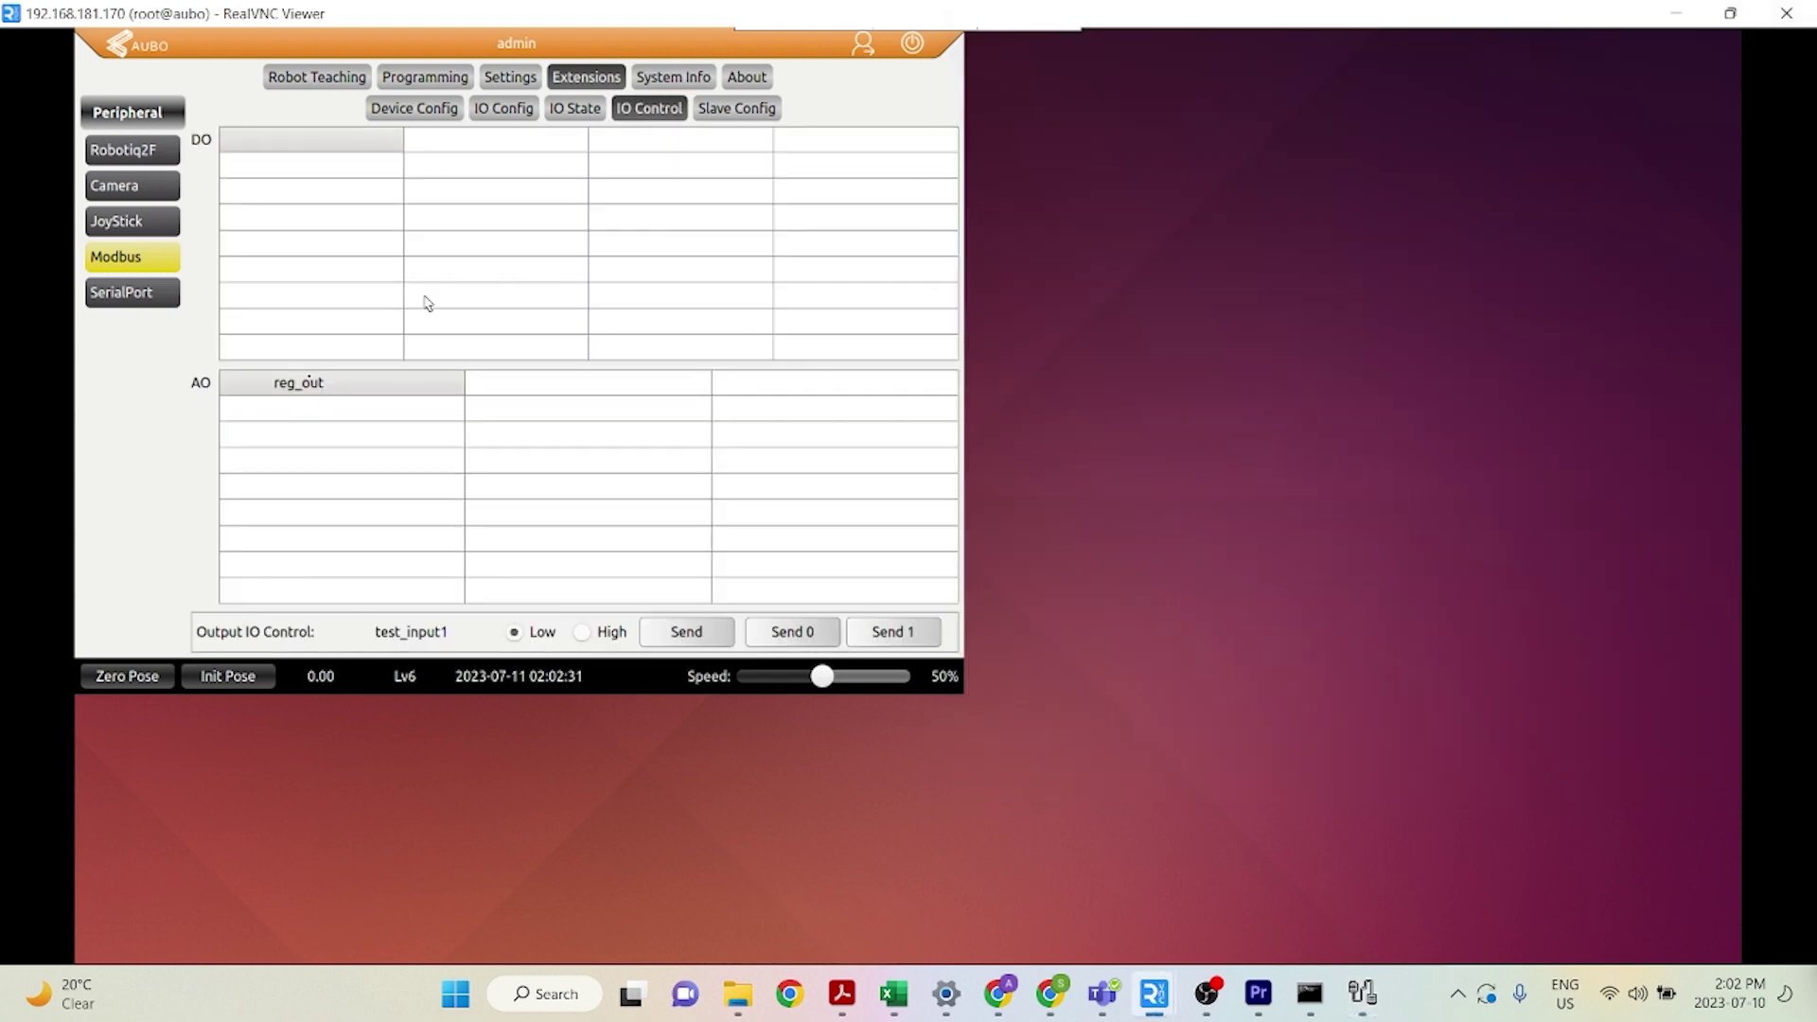
pyautogui.click(355, 391)
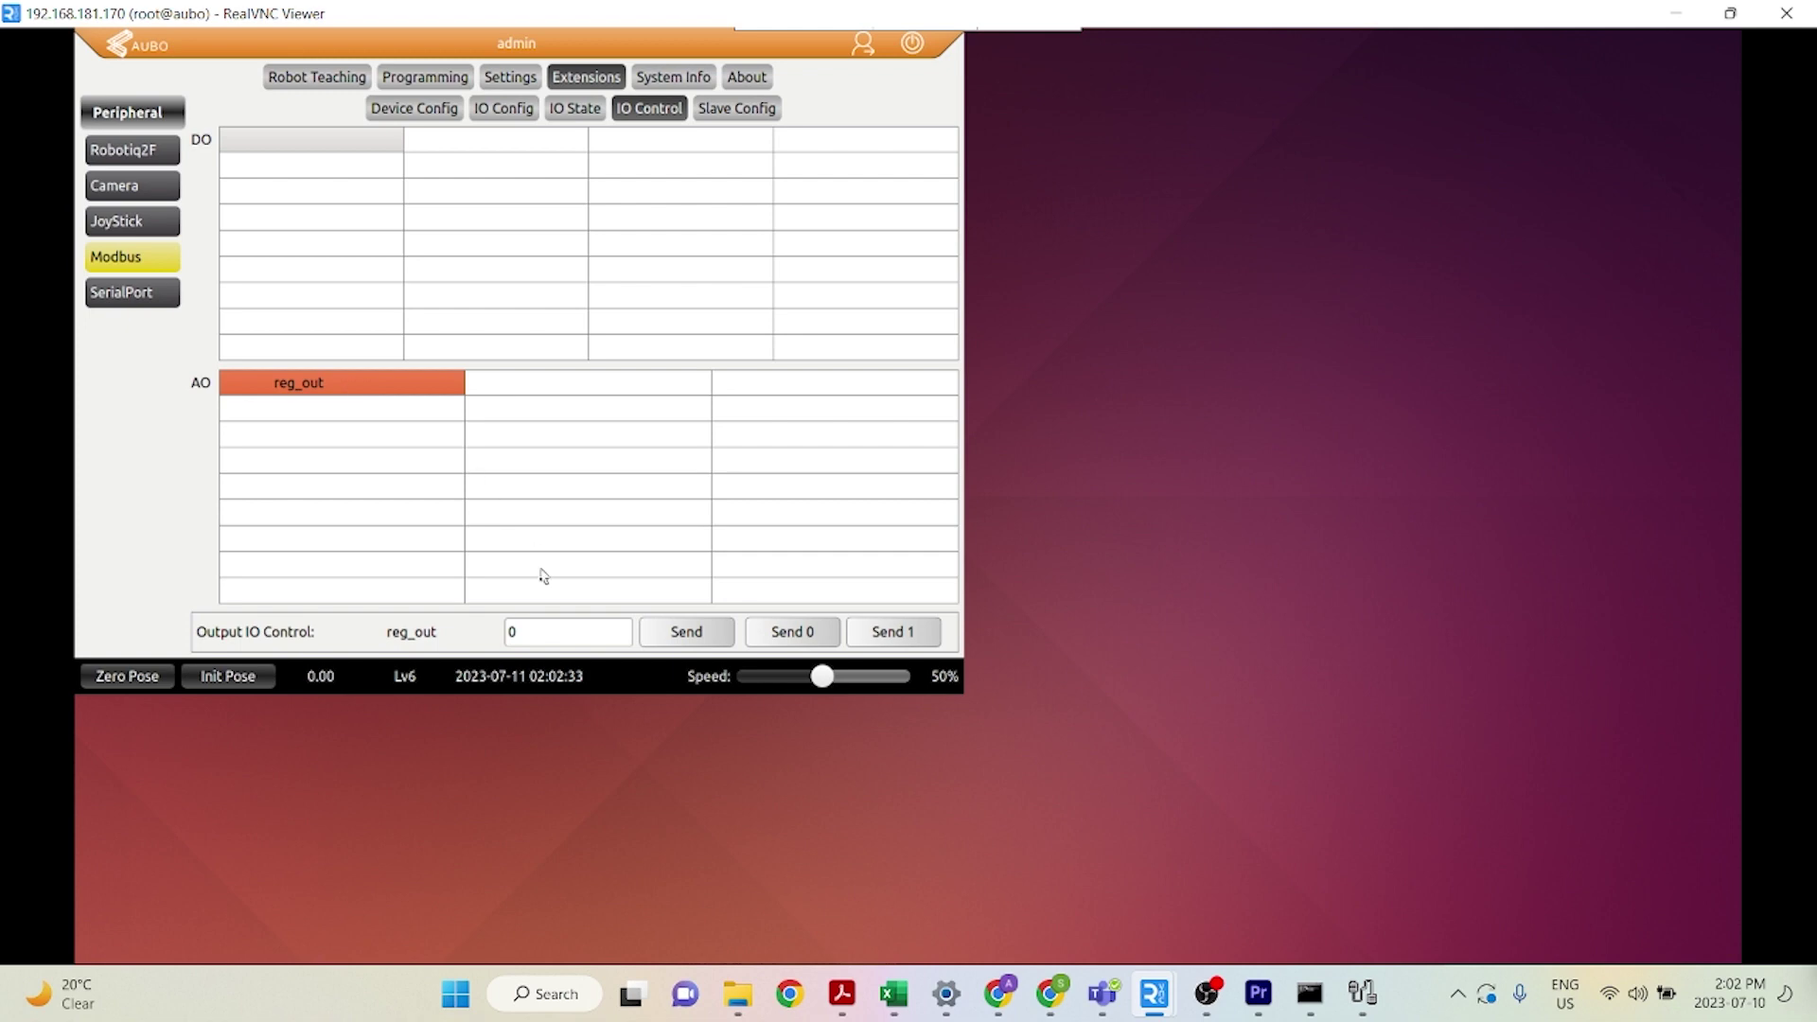
pyautogui.click(535, 630)
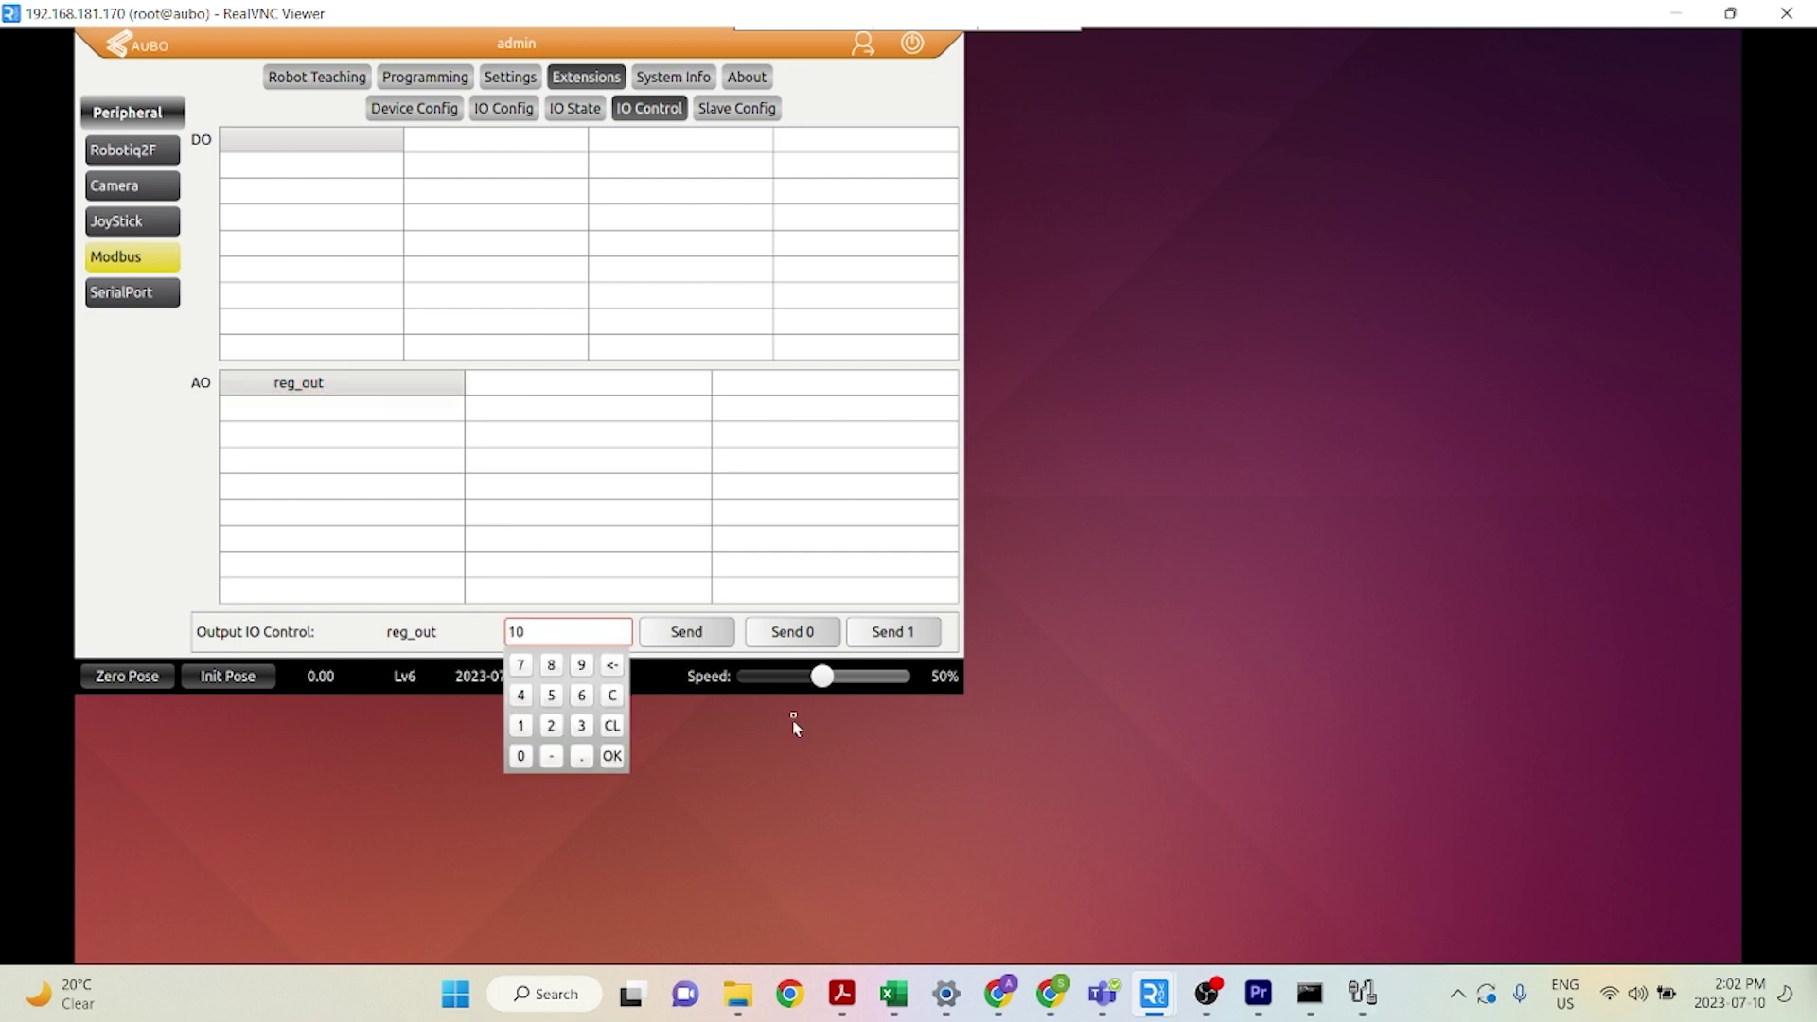
pyautogui.click(698, 636)
pyautogui.click(1363, 994)
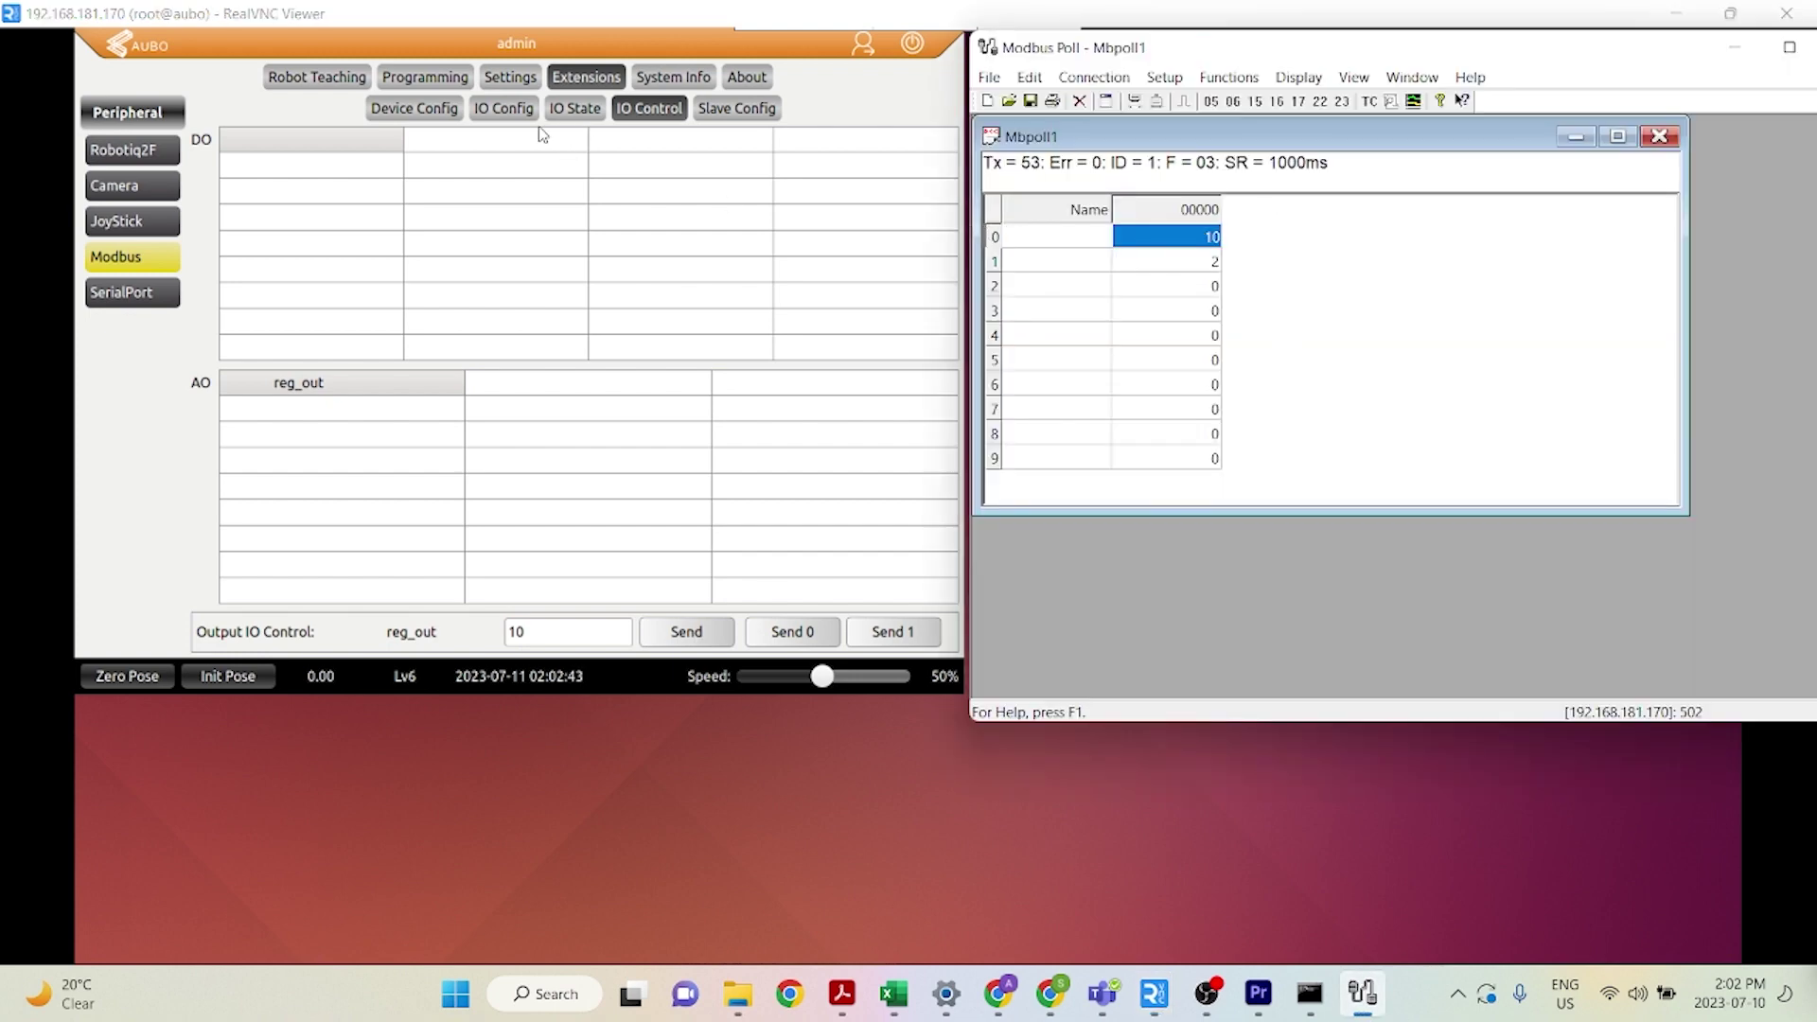
# Step: Compare reg_out's configured address and its IO control entry on the robot with register 0 in Modbus Poll
pyautogui.click(483, 110)
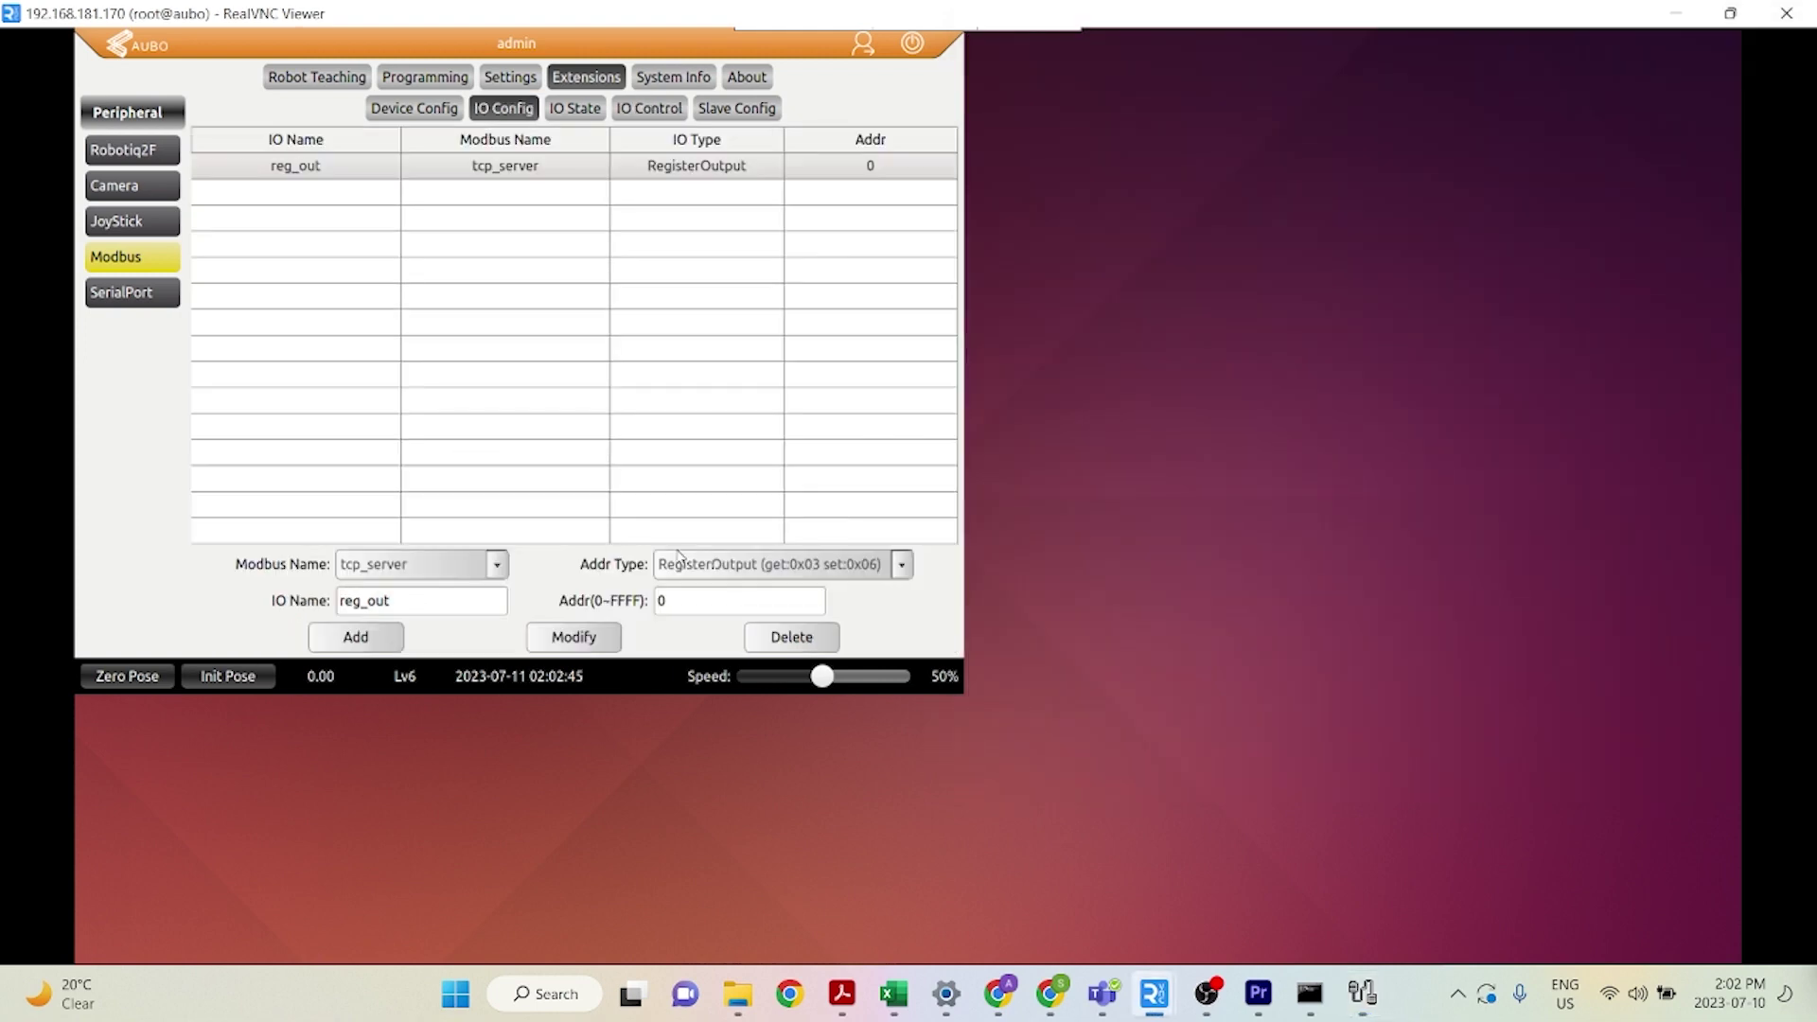
pyautogui.click(683, 601)
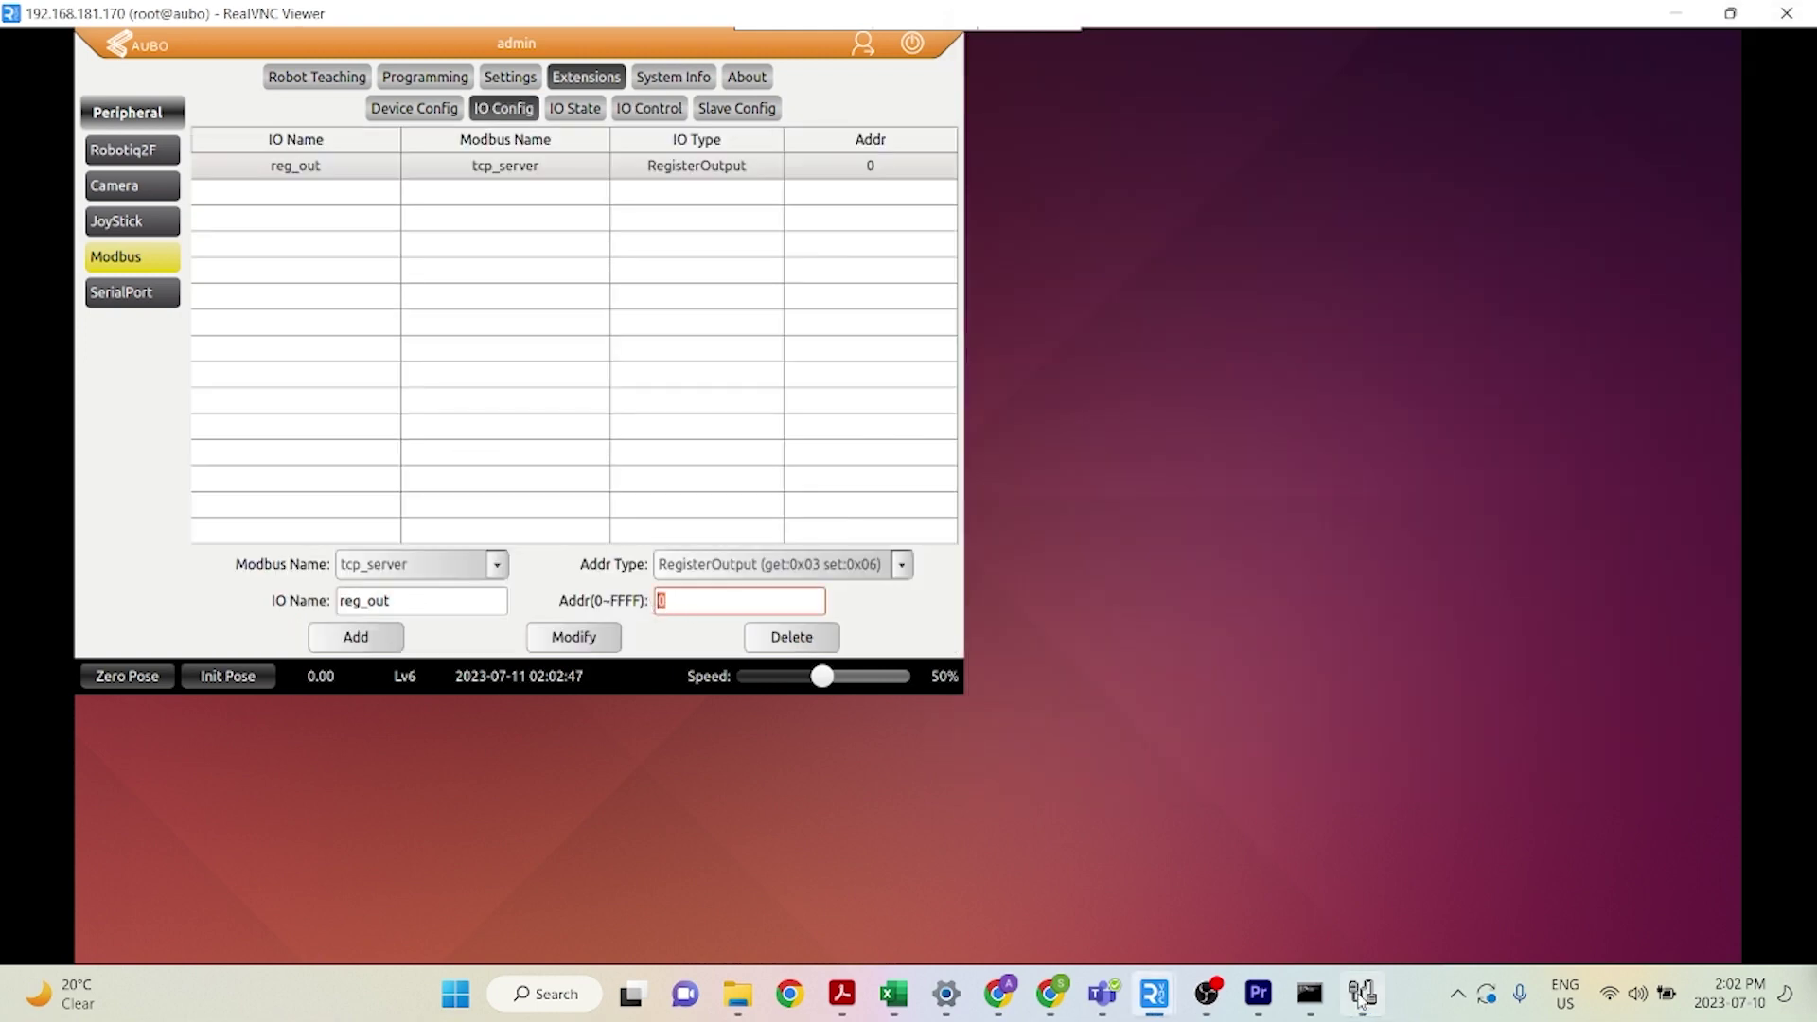
pyautogui.click(1360, 996)
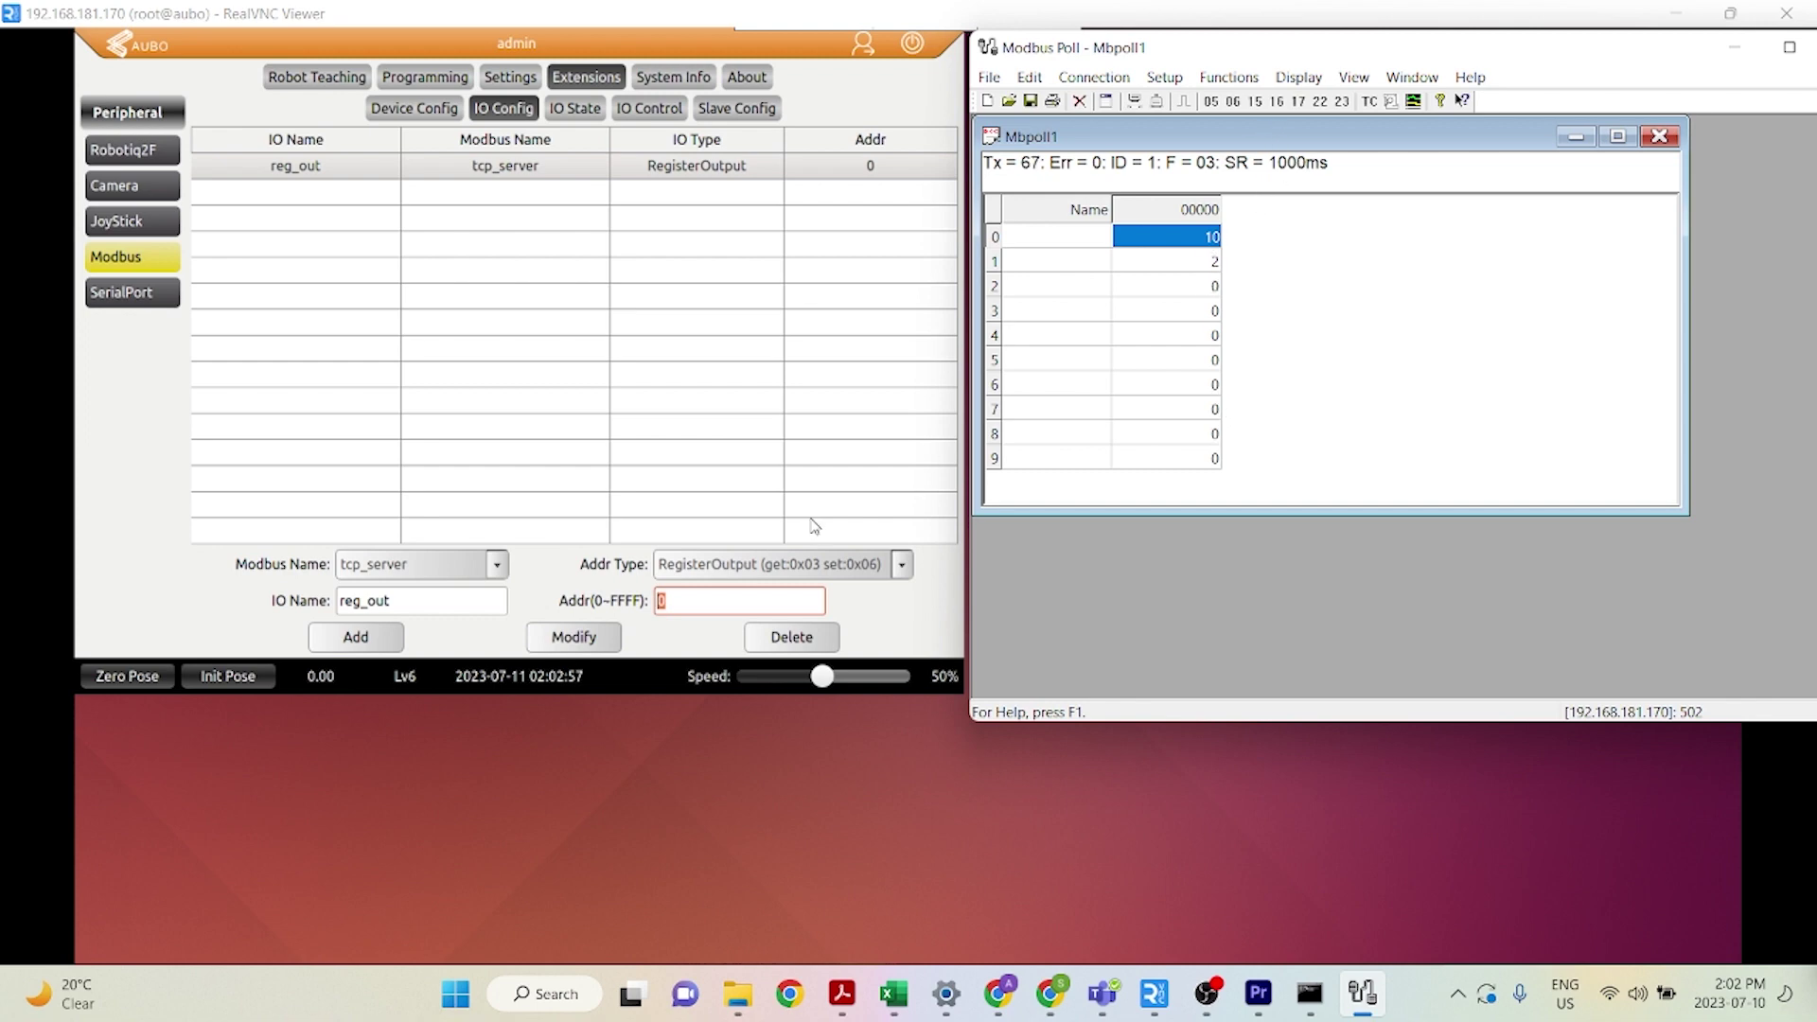
pyautogui.click(897, 604)
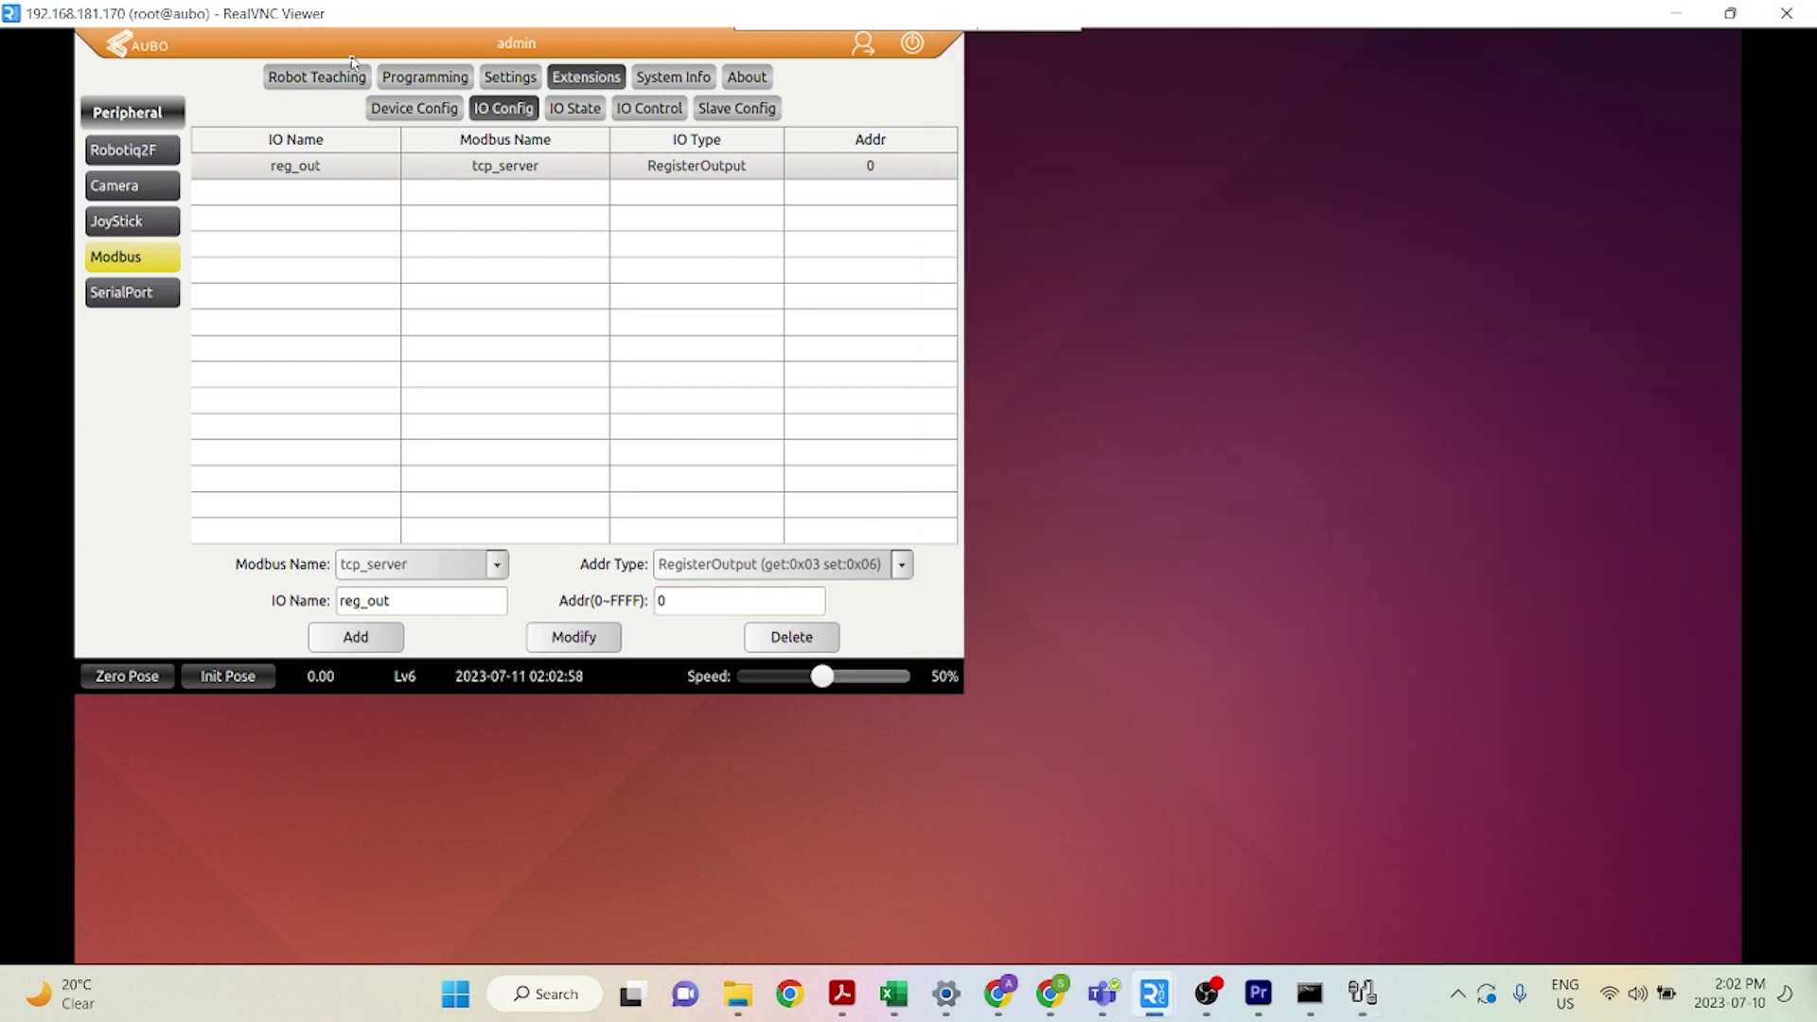
pyautogui.click(627, 98)
pyautogui.click(1363, 993)
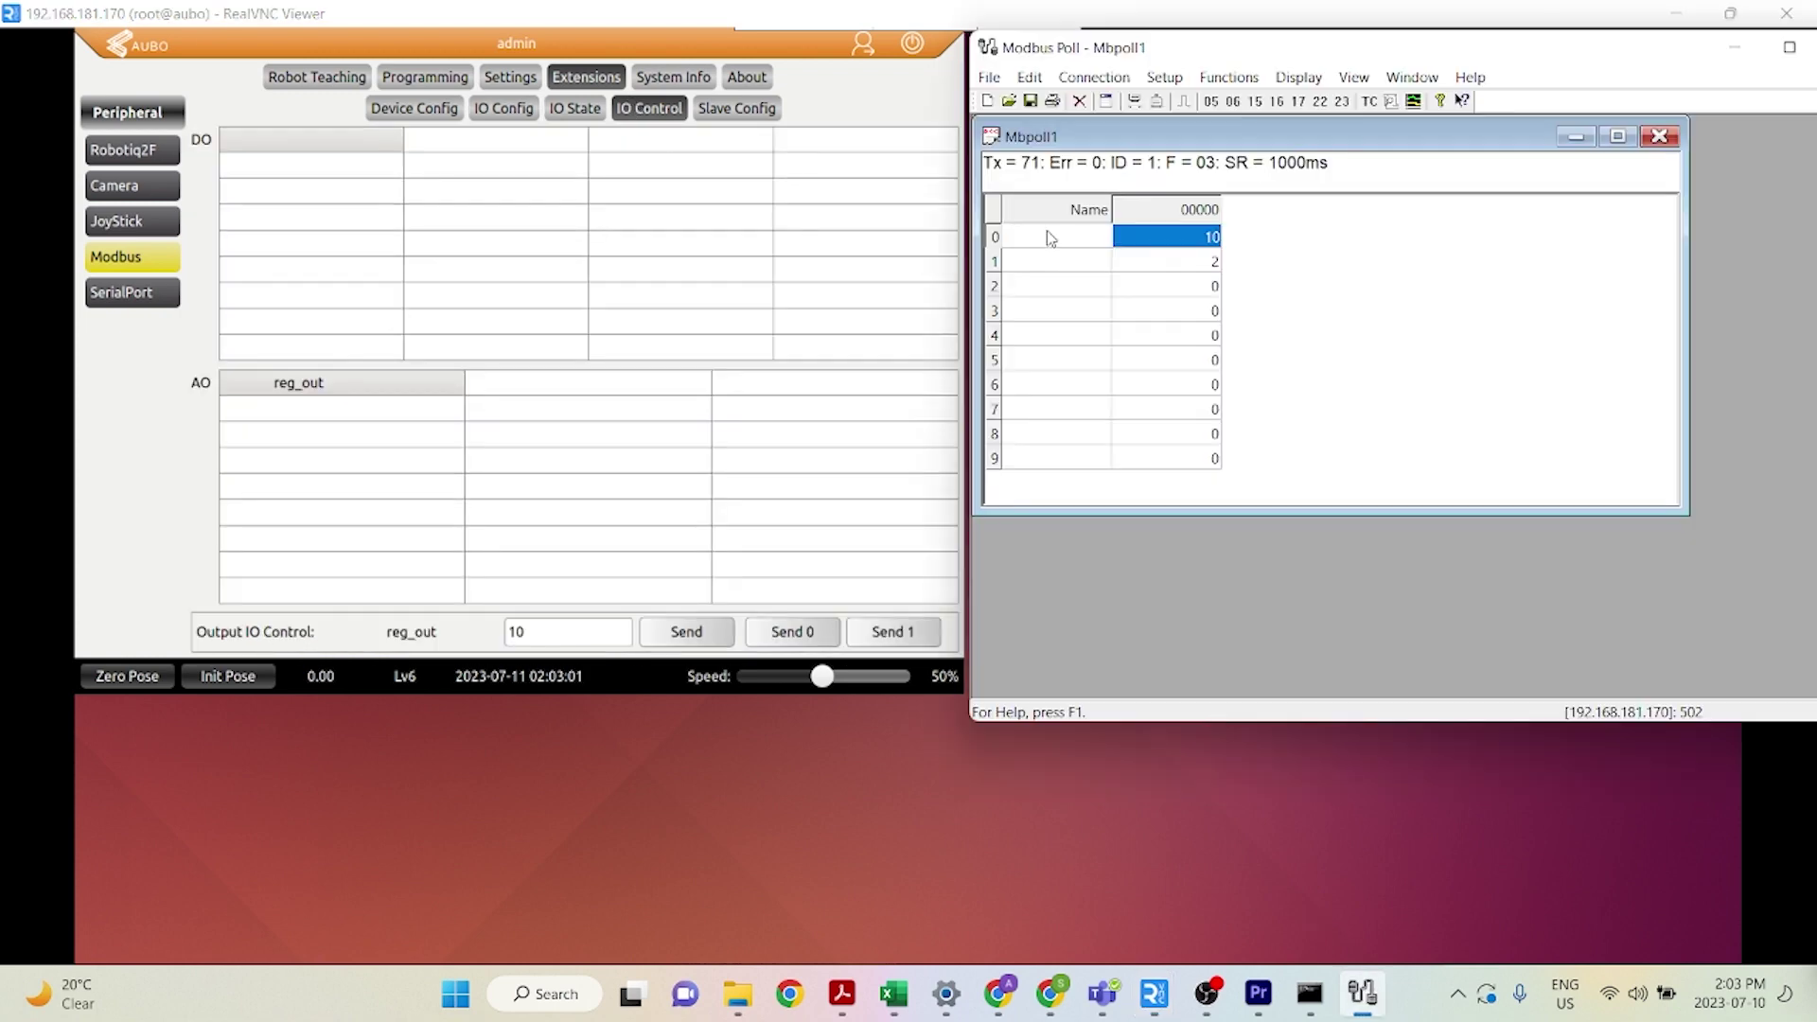
# Step: Write the value 3 to register address 0 from Modbus Poll using function 06 Write Single Register
pyautogui.doubleClick(1218, 242)
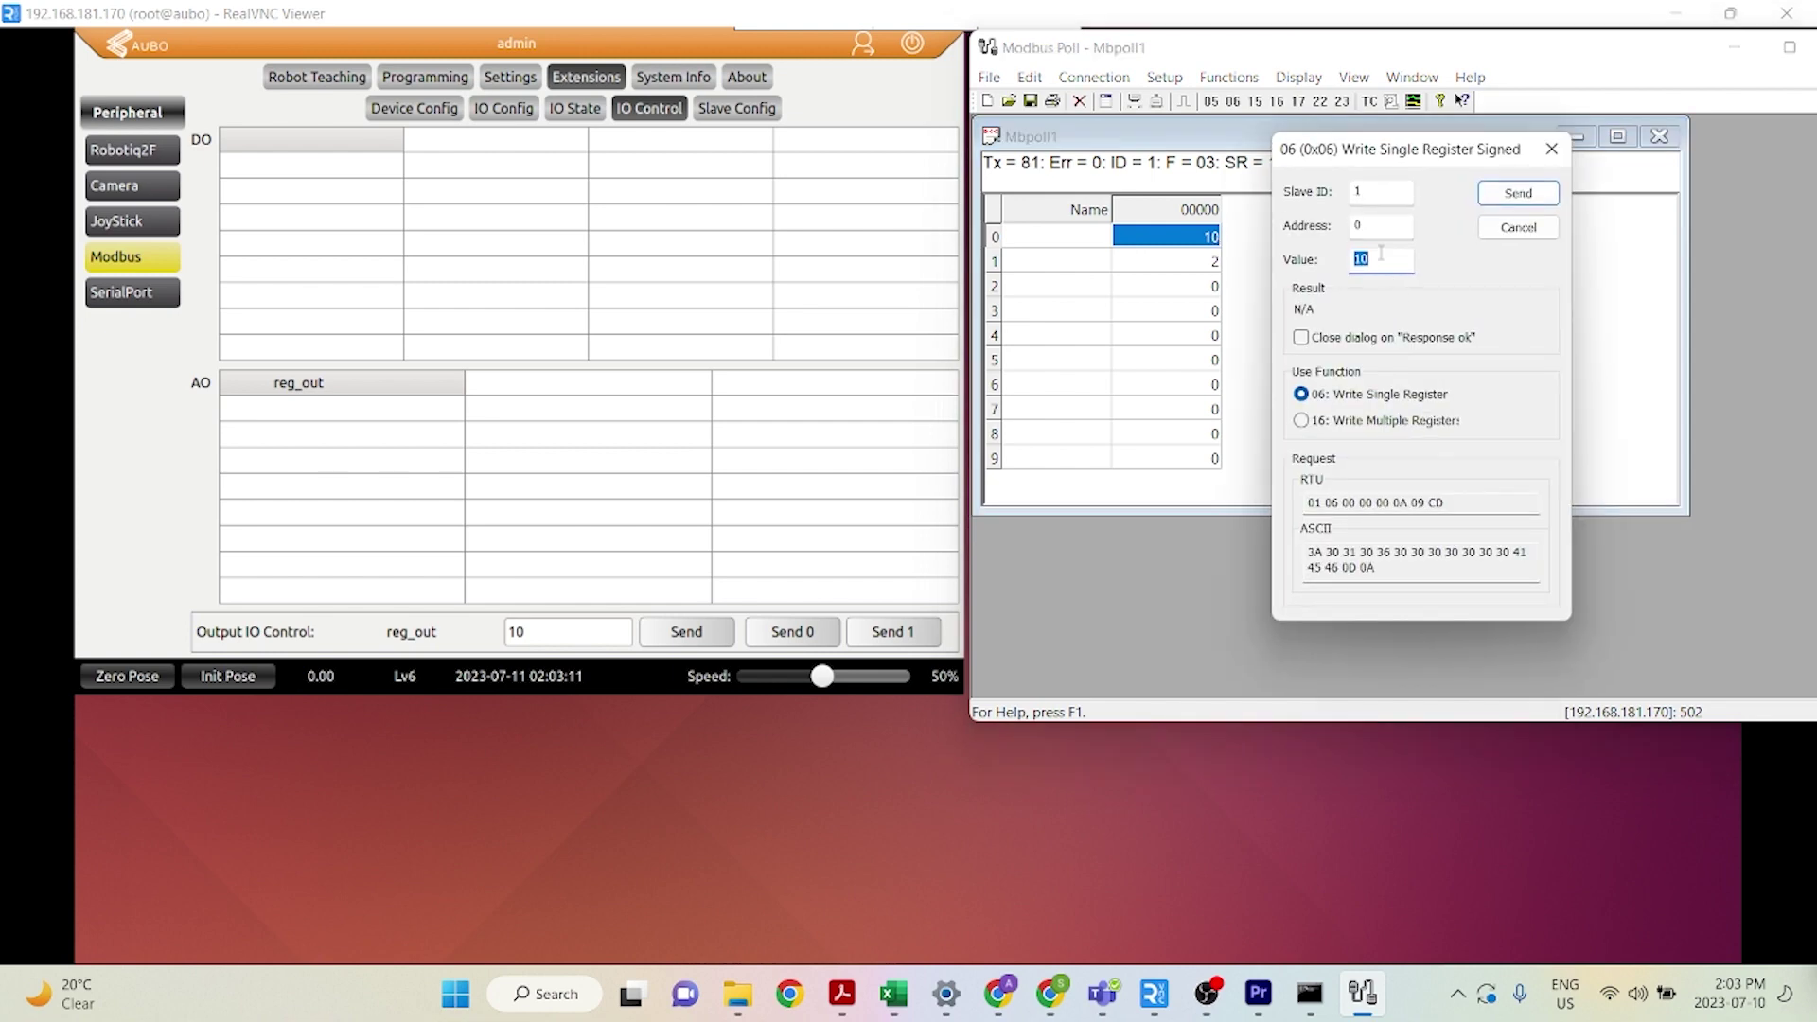
pyautogui.press('BackSpace')
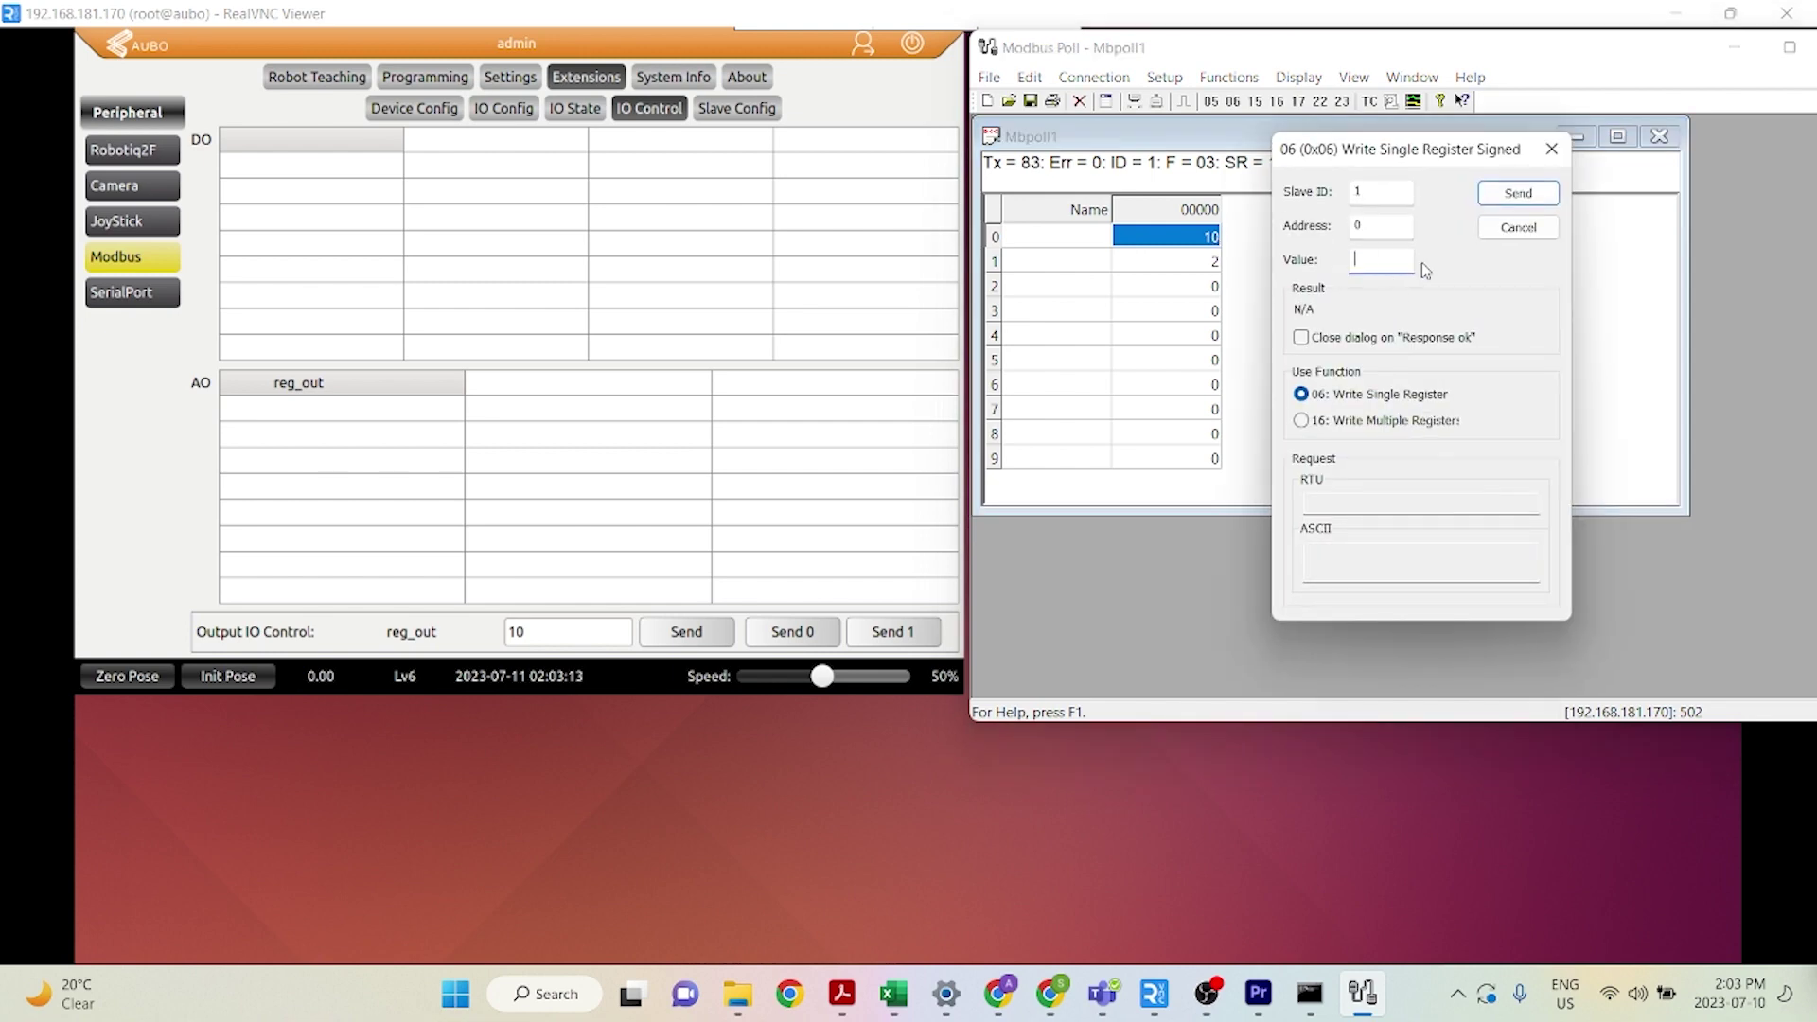
pyautogui.write('3')
pyautogui.click(1533, 193)
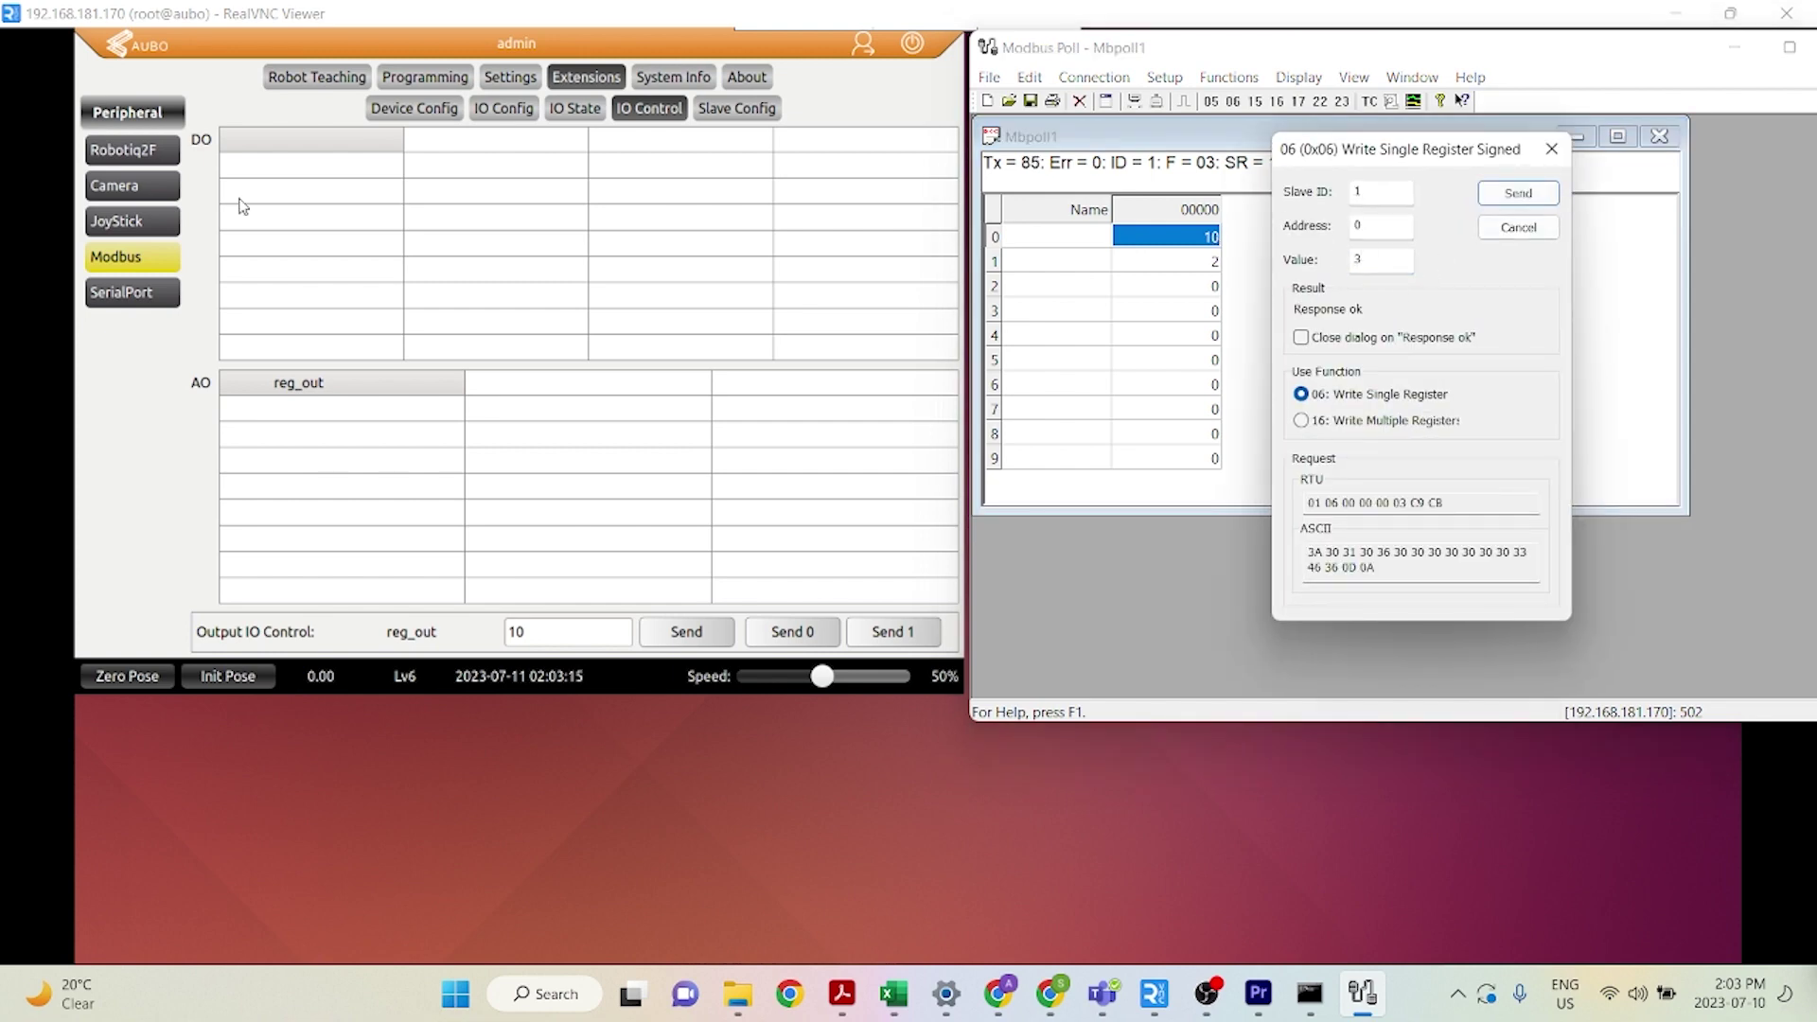
# Step: Switch to the robot interface, check reg_out in the Modbus IO state view, and open the device configuration
pyautogui.click(558, 111)
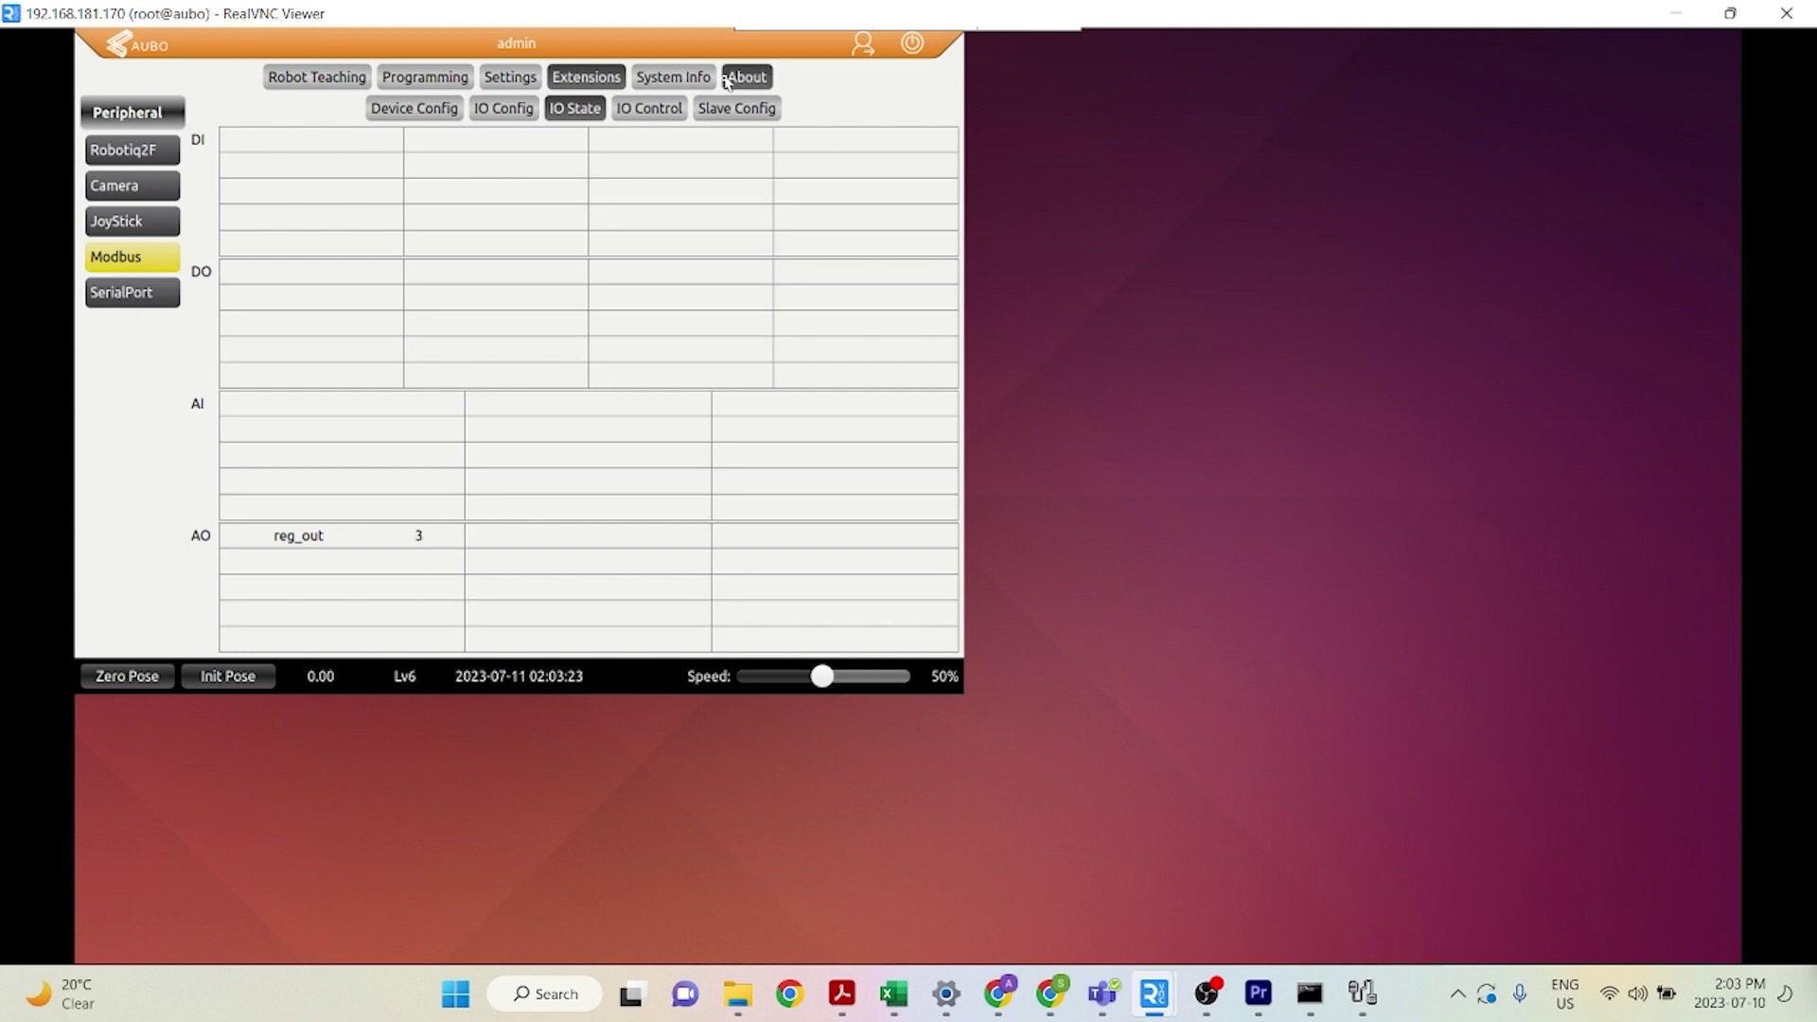
pyautogui.click(408, 110)
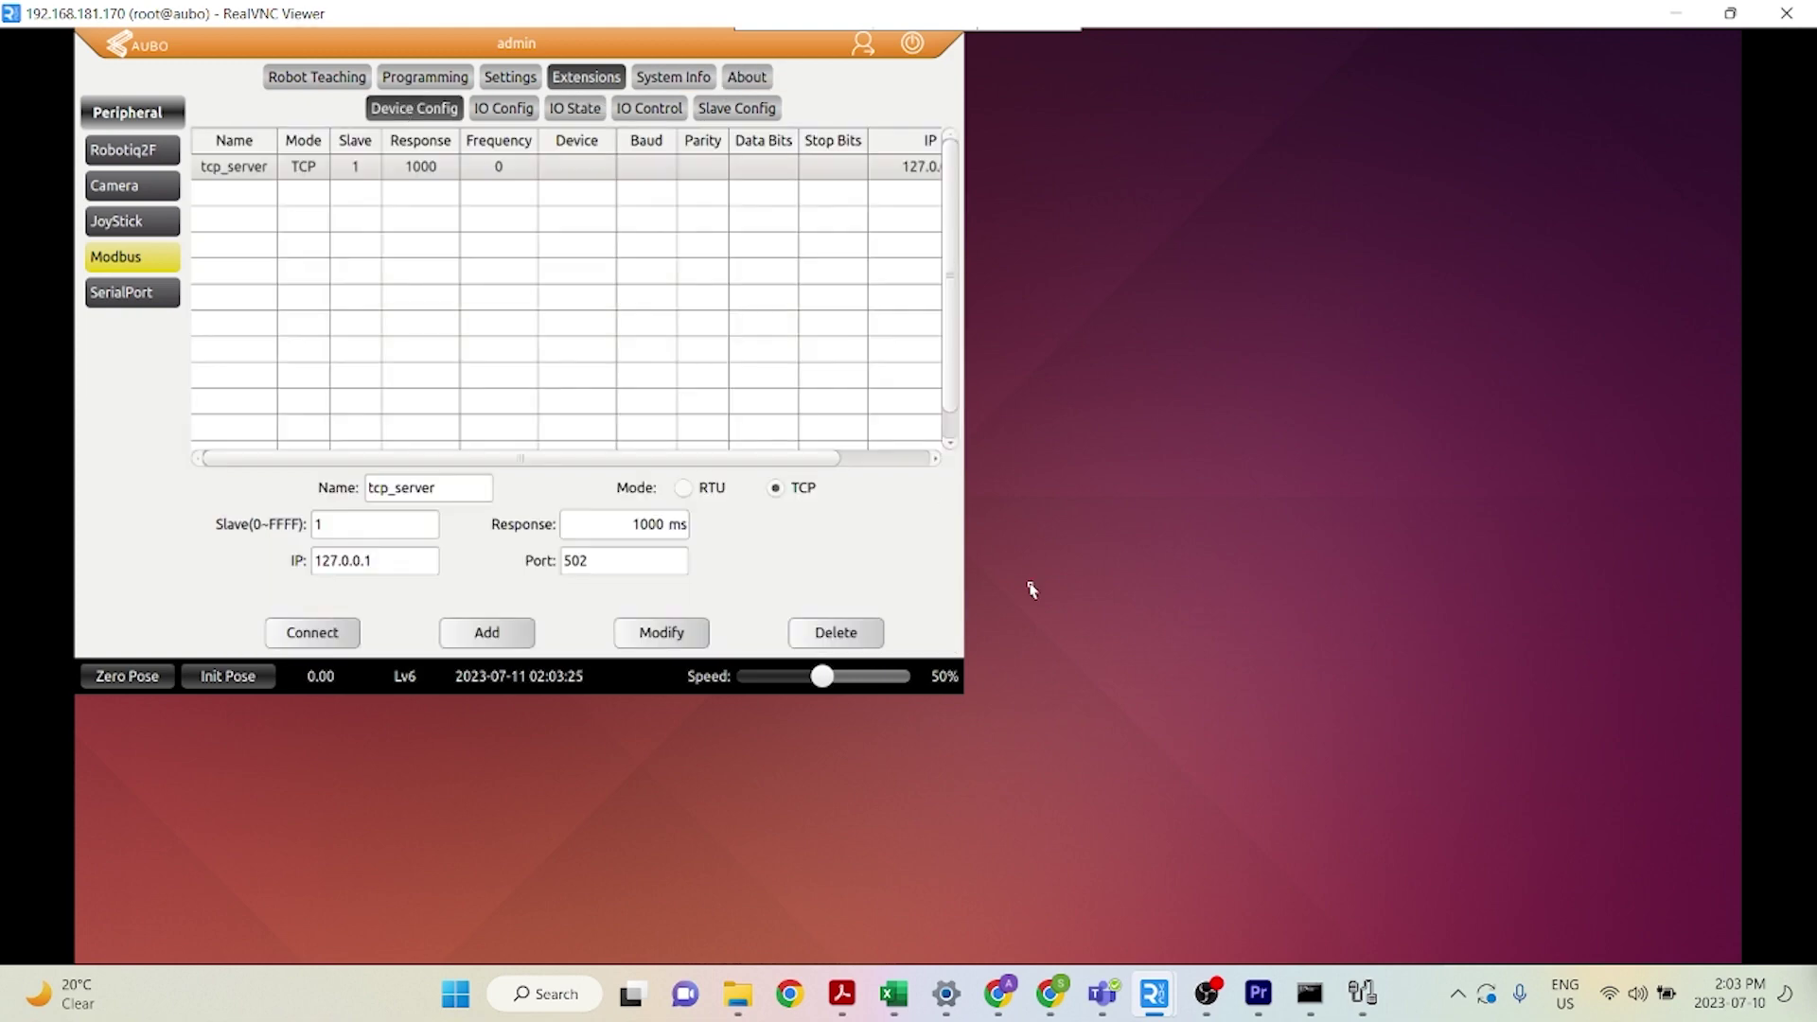